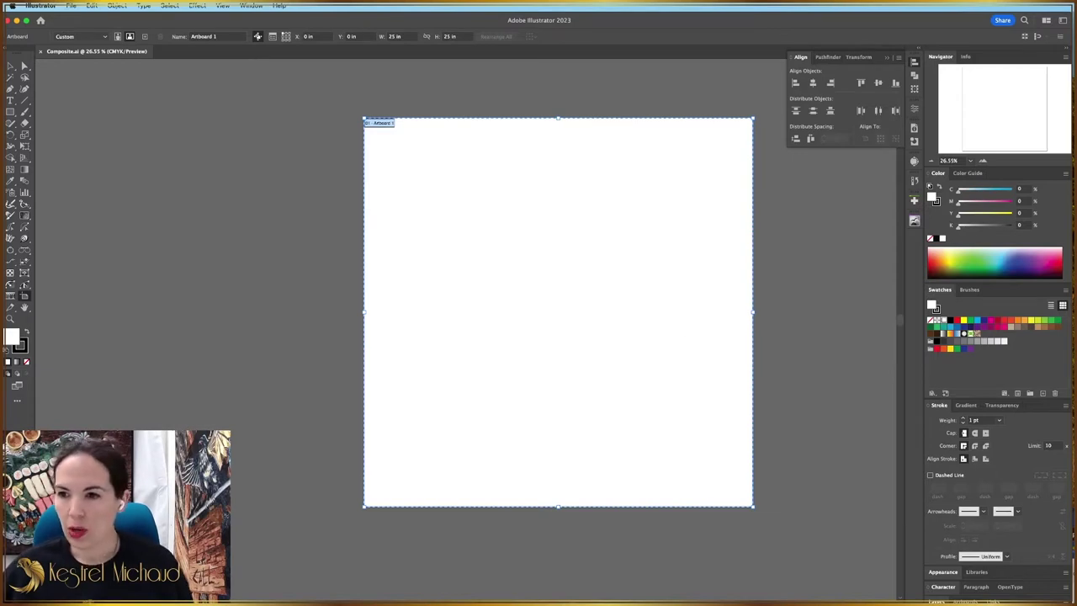
Leave the empty 25 × 25 in Composite artboard and switch to the Brave browser of reference photos.
key("super+Tab")
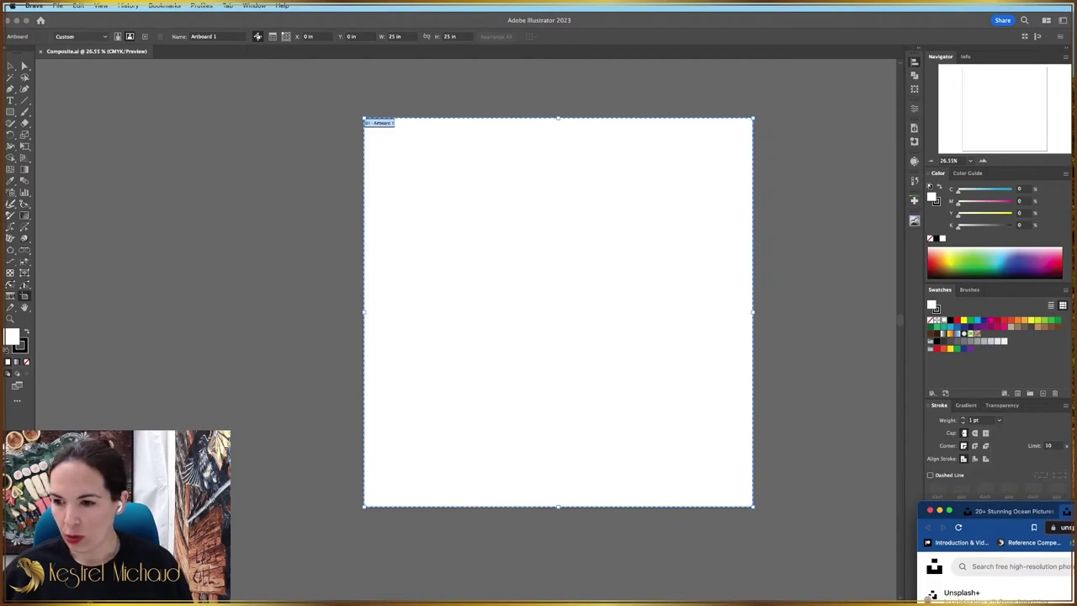
Centre the browser, review the pine, birds-over-sea, calm-water and open-sea photos, then return to Illustrator.
left_click_drag(955, 510, 225, 103)
left_click_drag(784, 511, 784, 518)
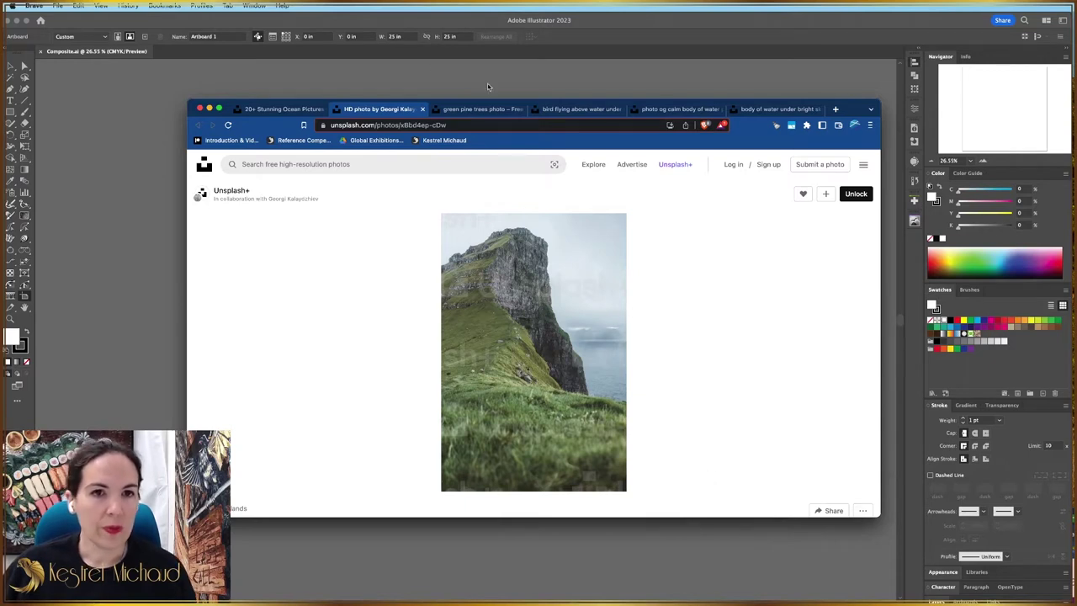
left_click(485, 111)
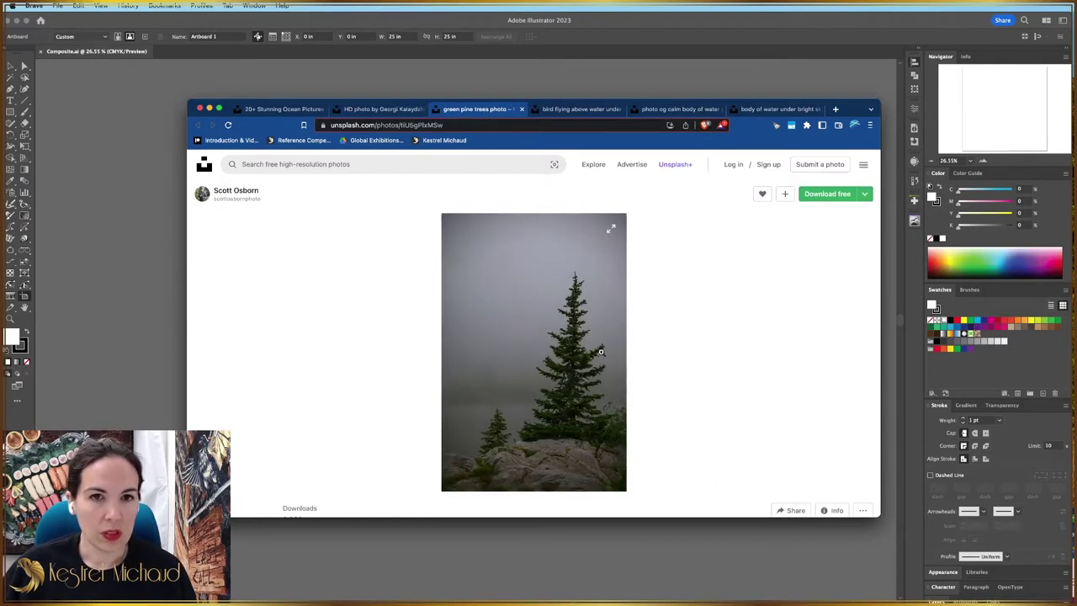
left_click(578, 111)
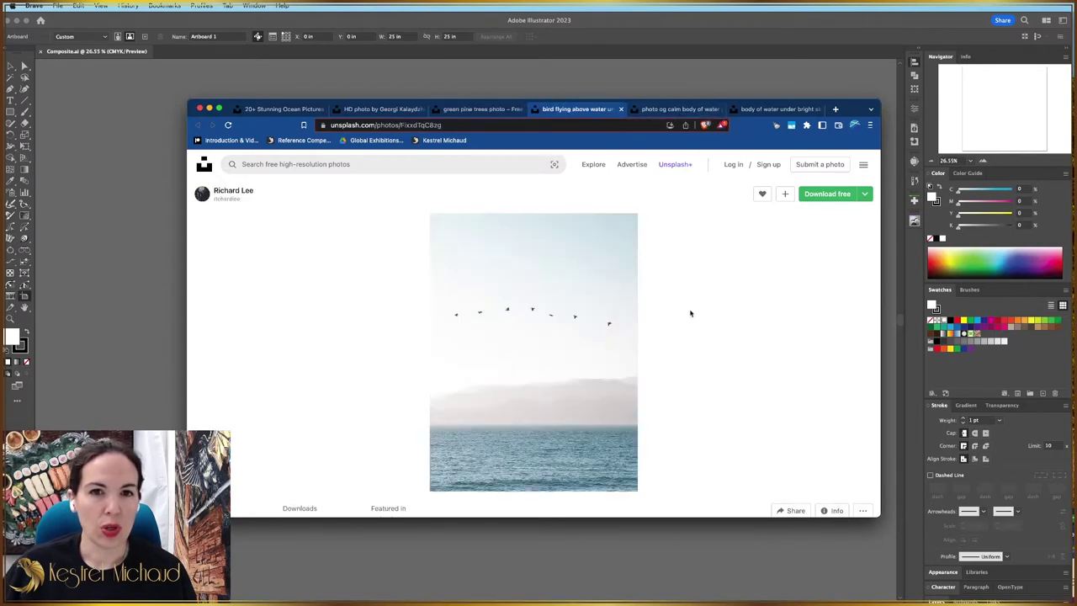
left_click(687, 111)
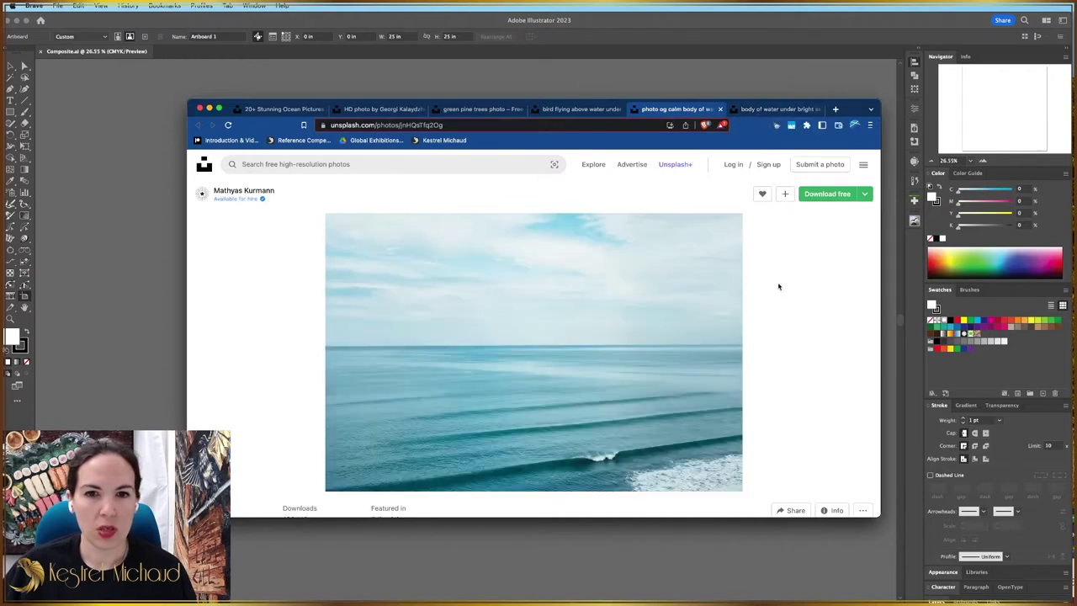
left_click(775, 109)
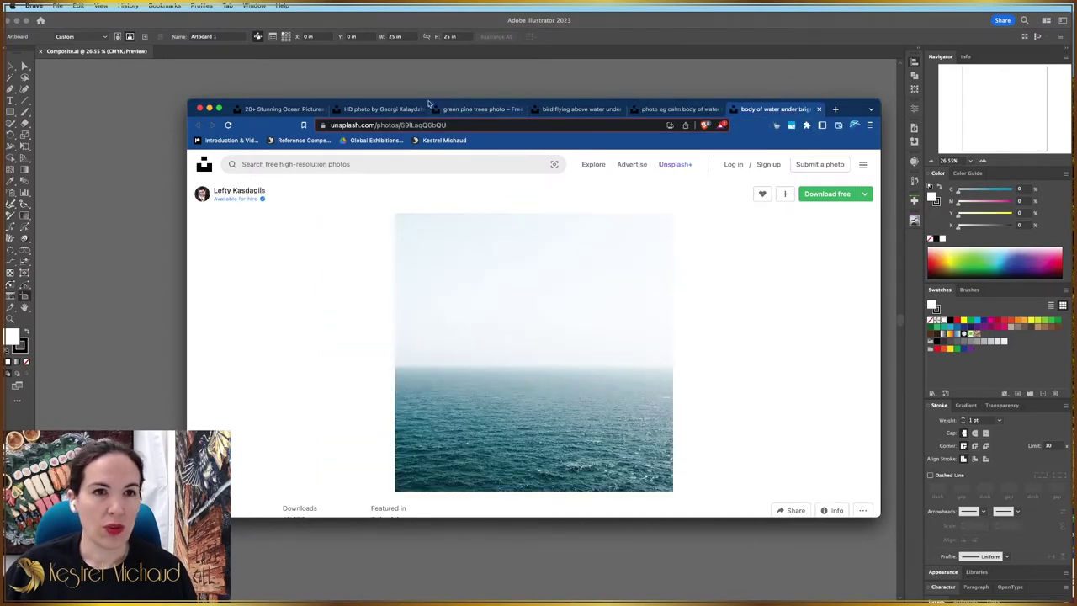
left_click_drag(231, 102, 971, 525)
left_click(657, 298)
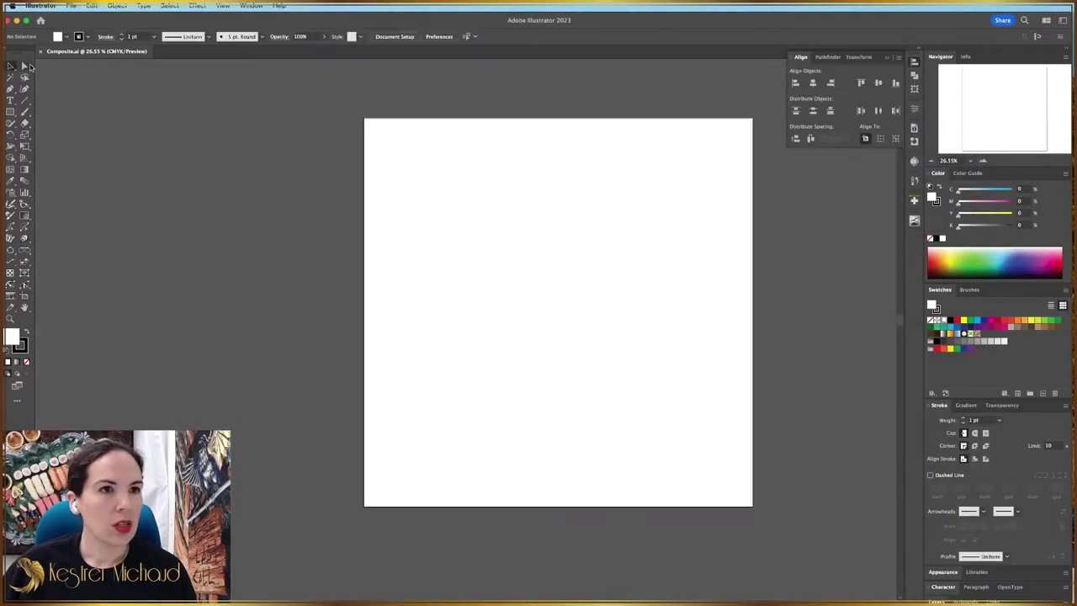
key("v")
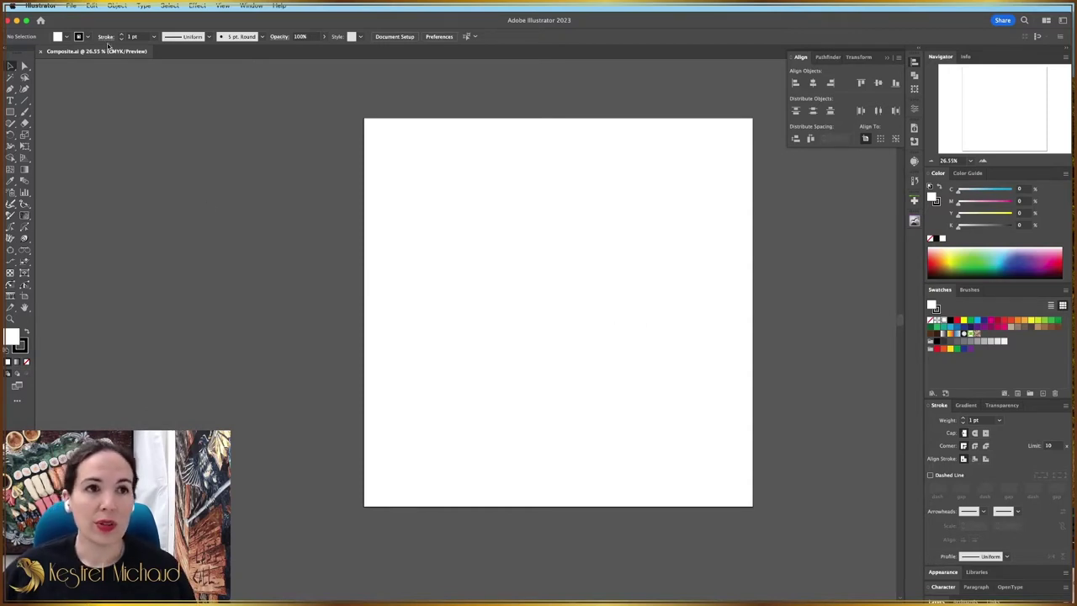
left_click(69, 5)
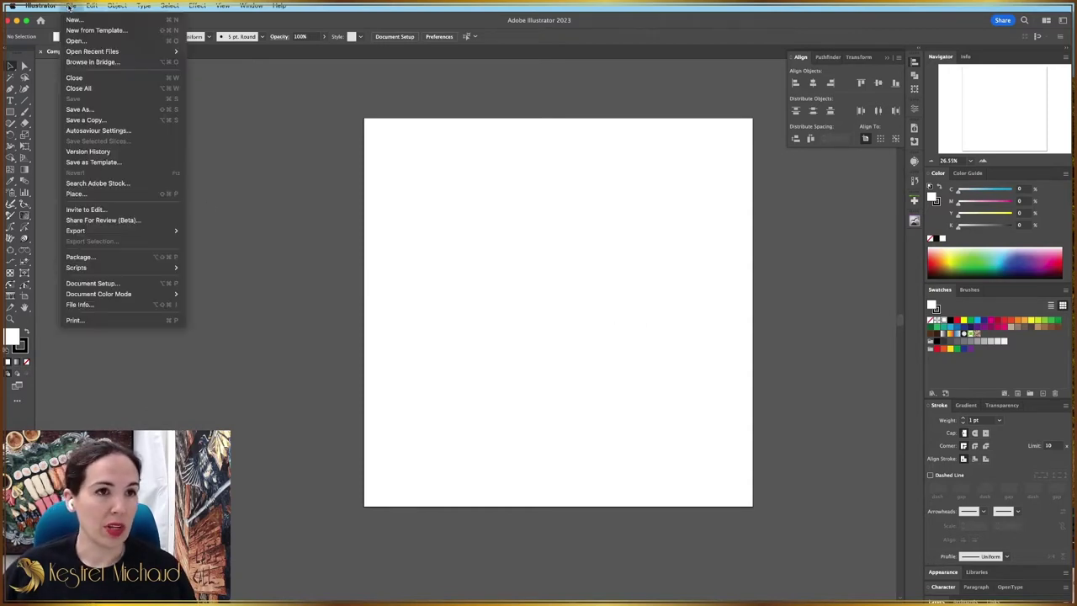
left_click(102, 195)
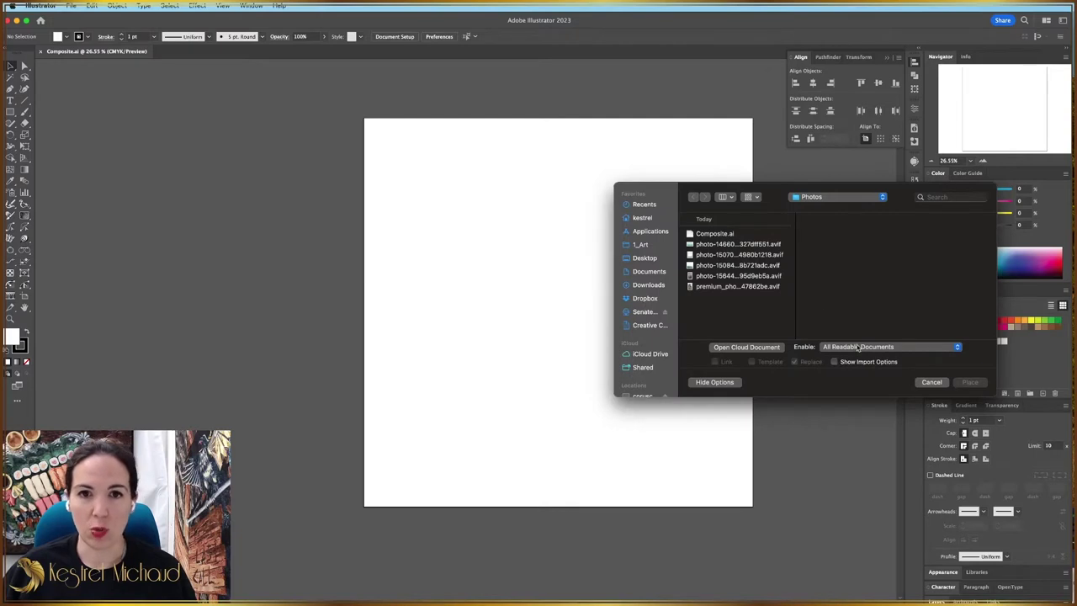
left_click(934, 385)
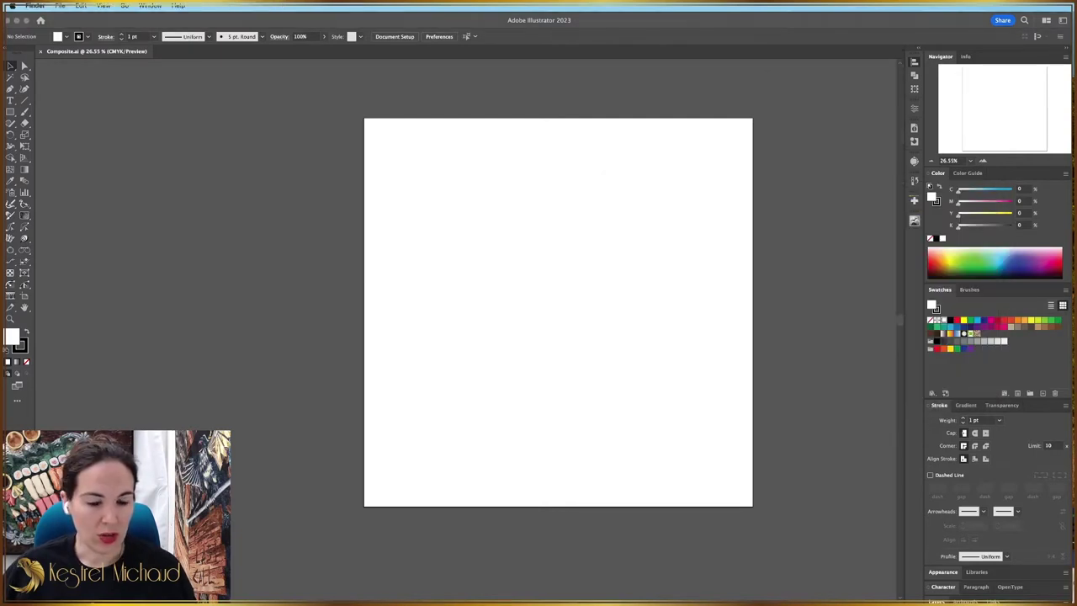
Drop the cliff, misty pine, calm sea, birds-over-sea and wave ocean photos into the document.
left_click_drag(555, 387, 521, 440)
left_click_drag(623, 522, 704, 330)
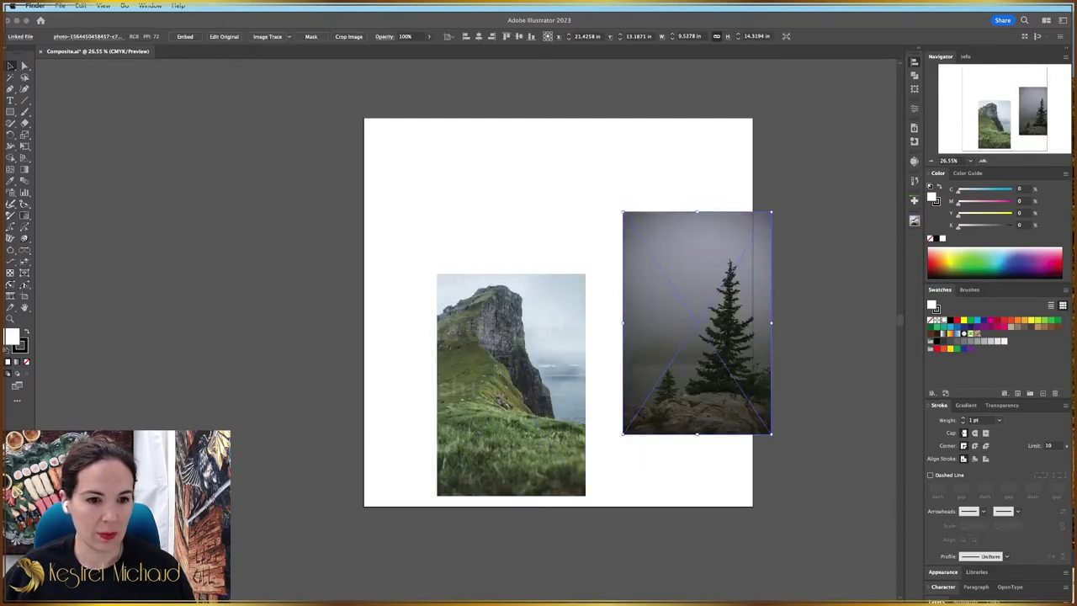
left_click_drag(264, 409, 287, 409)
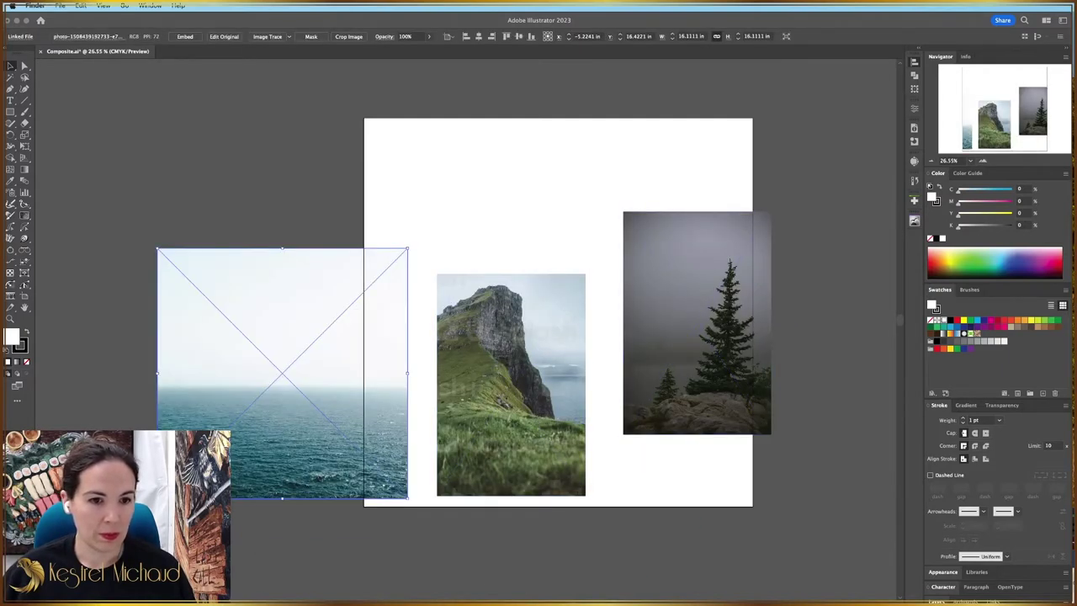
left_click_drag(345, 597, 407, 160)
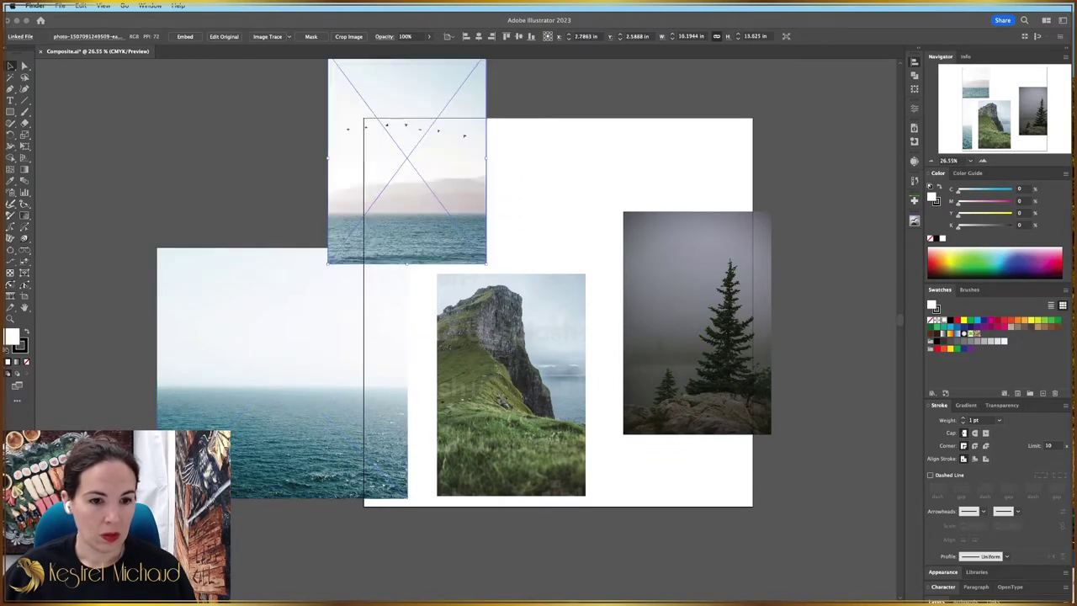
left_click_drag(346, 597, 743, 152)
Park the wave ocean, calm sea and birds-over-sea photos to the left of the artboard.
left_click(691, 345)
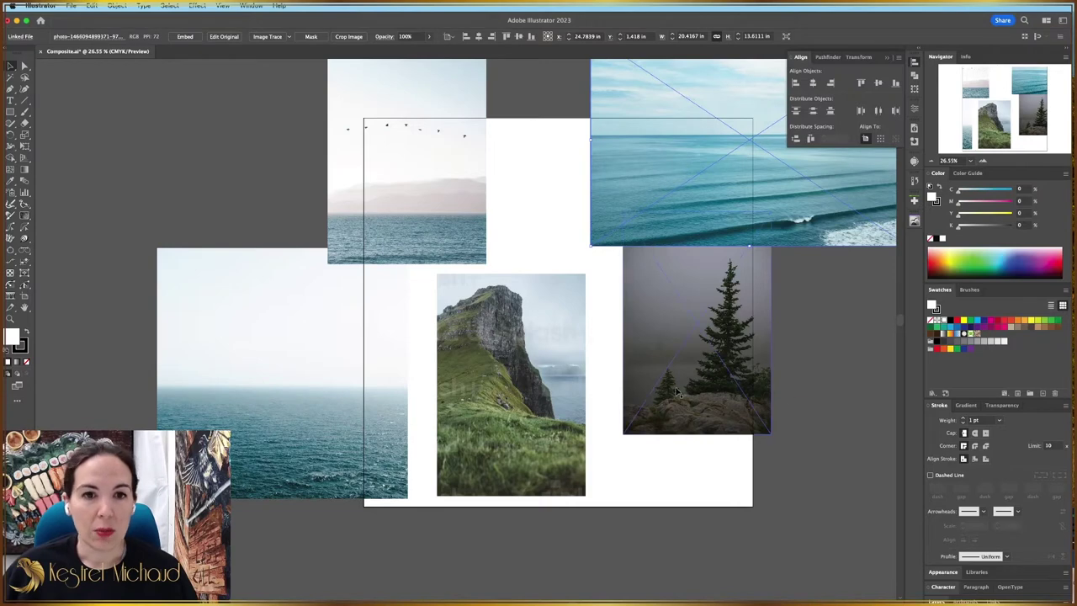
left_click_drag(730, 410, 880, 440)
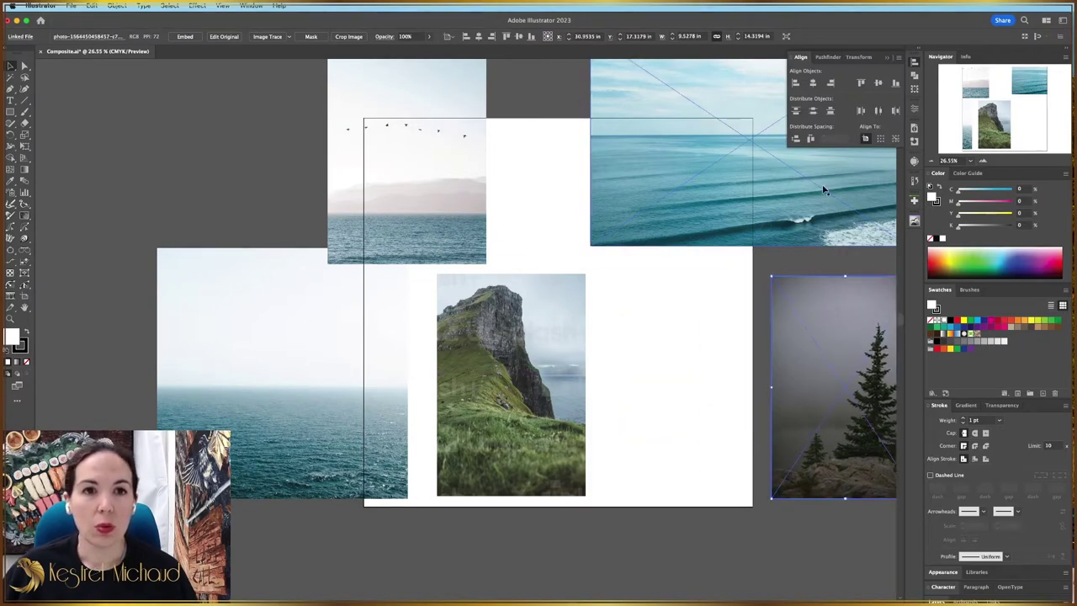
left_click_drag(825, 188, 231, 337)
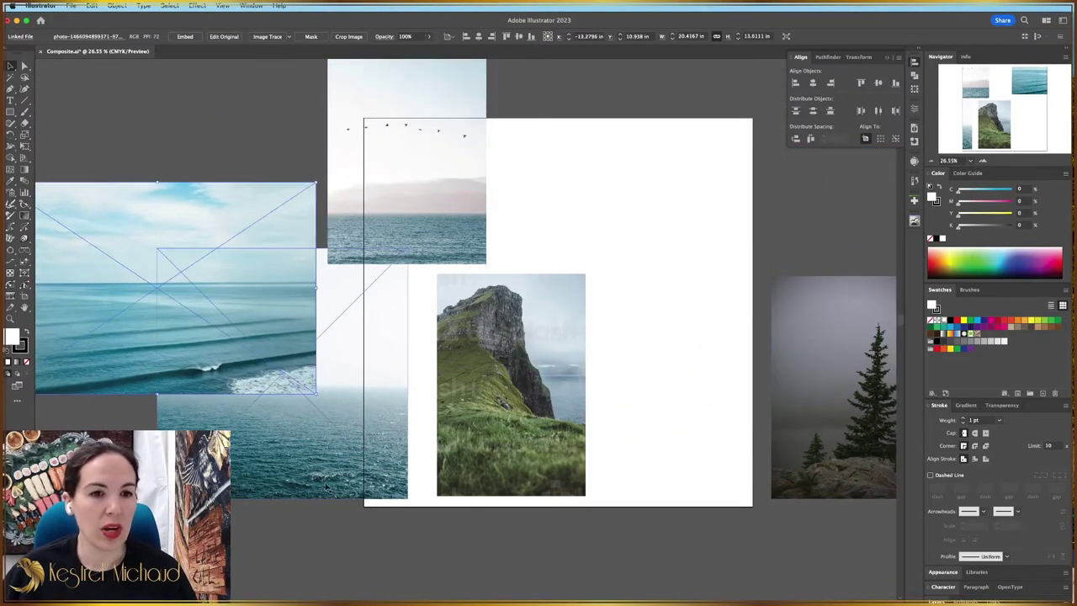
left_click_drag(326, 461, 207, 604)
mouse_move(251, 493)
left_mouse_down()
mouse_move(353, 385)
mouse_move(347, 374)
mouse_move(264, 498)
left_mouse_up()
left_click_drag(440, 207, 223, 221)
left_click_drag(259, 303, 280, 386)
left_click(349, 200)
Place the cliff photo at the artboard's top left and the pine photo on its right.
left_click_drag(581, 464, 550, 337)
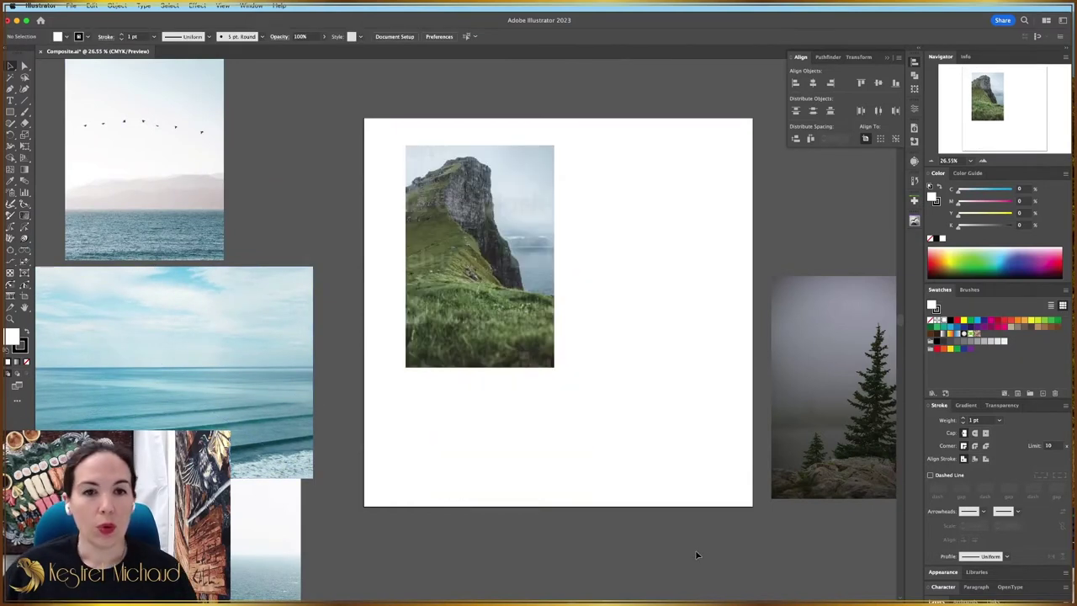
left_click_drag(846, 491, 669, 356)
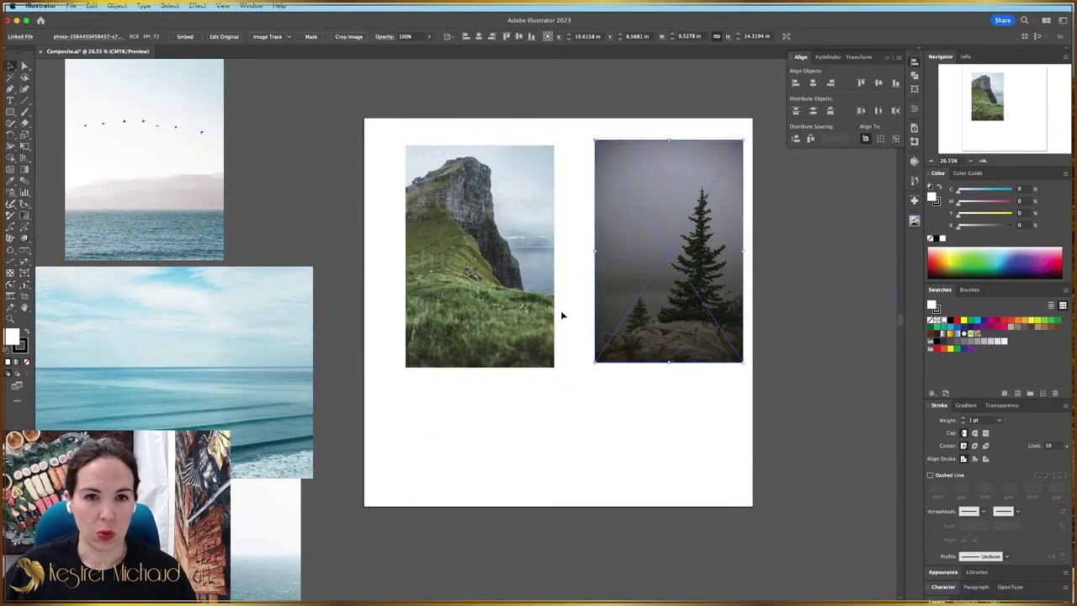
left_click(790, 454)
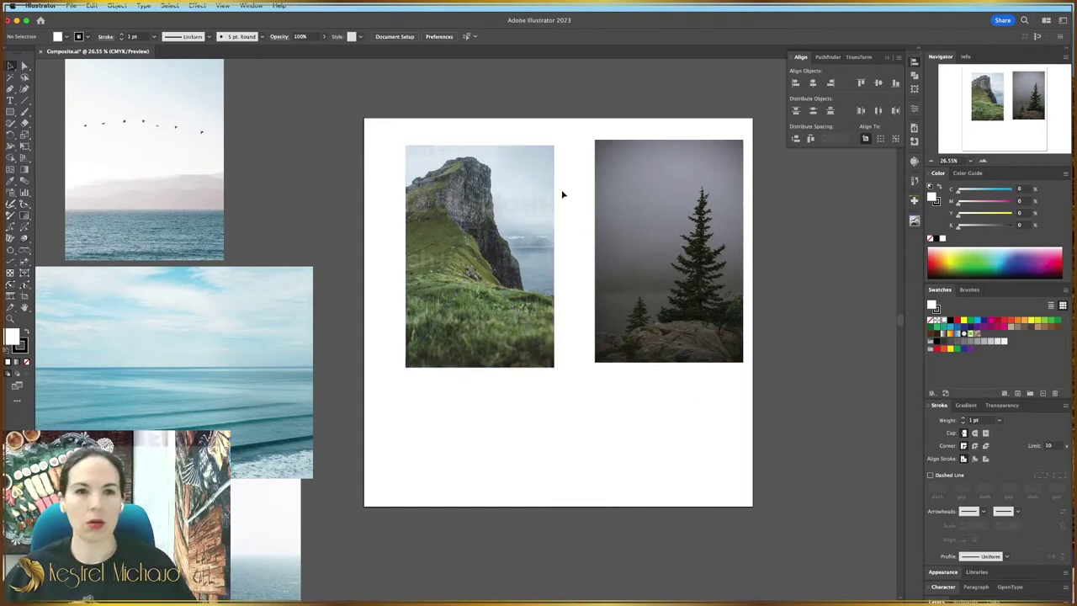
Scale the cliff photo proportionally to 25 in height using linked W/H in Transform.
left_click(484, 303)
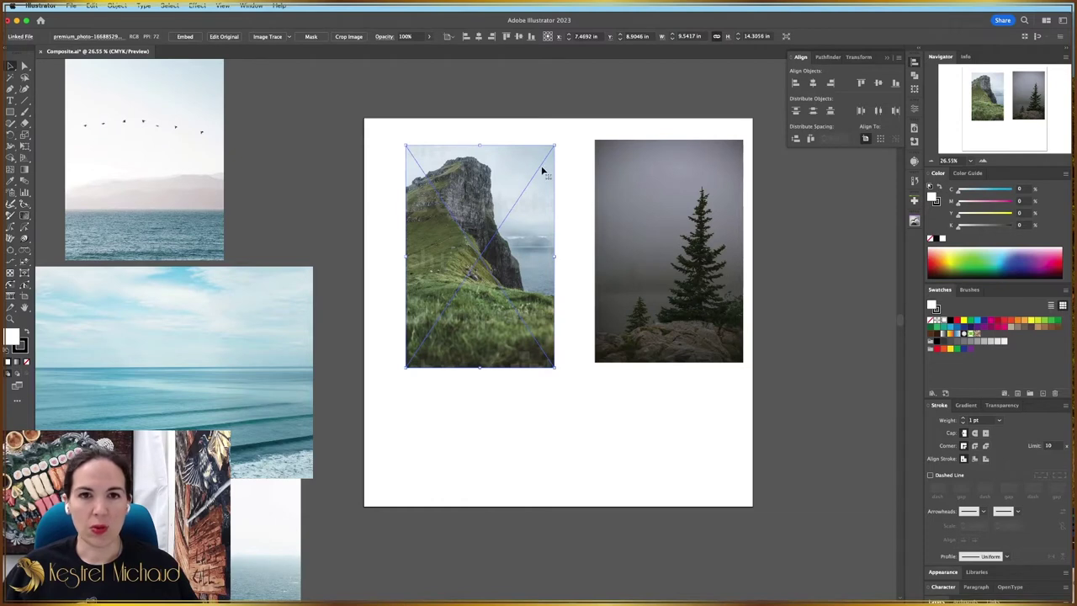
left_click(858, 56)
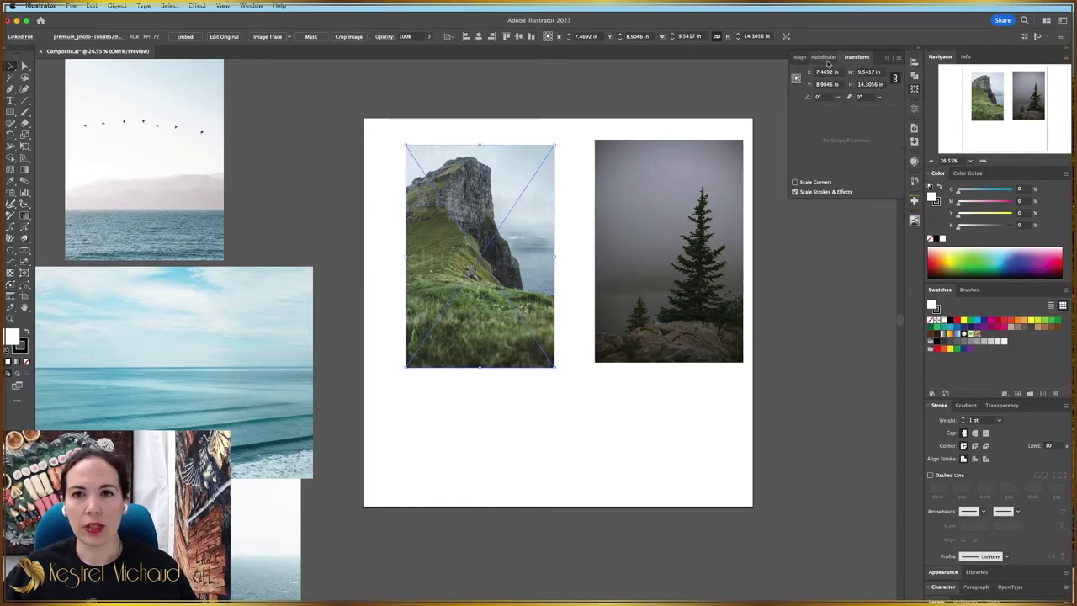
left_click(251, 6)
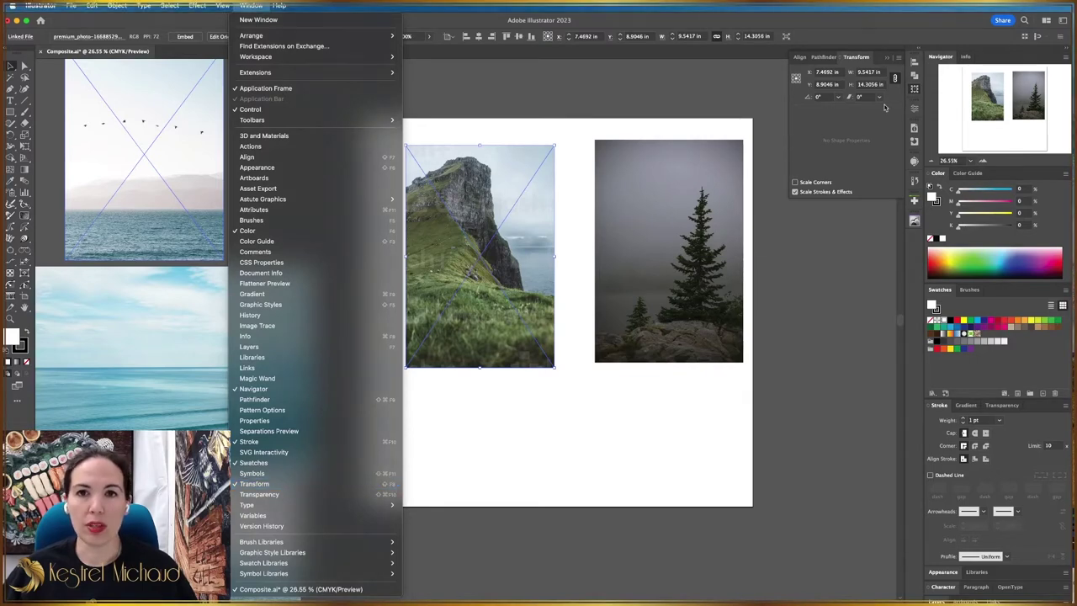
left_click(872, 153)
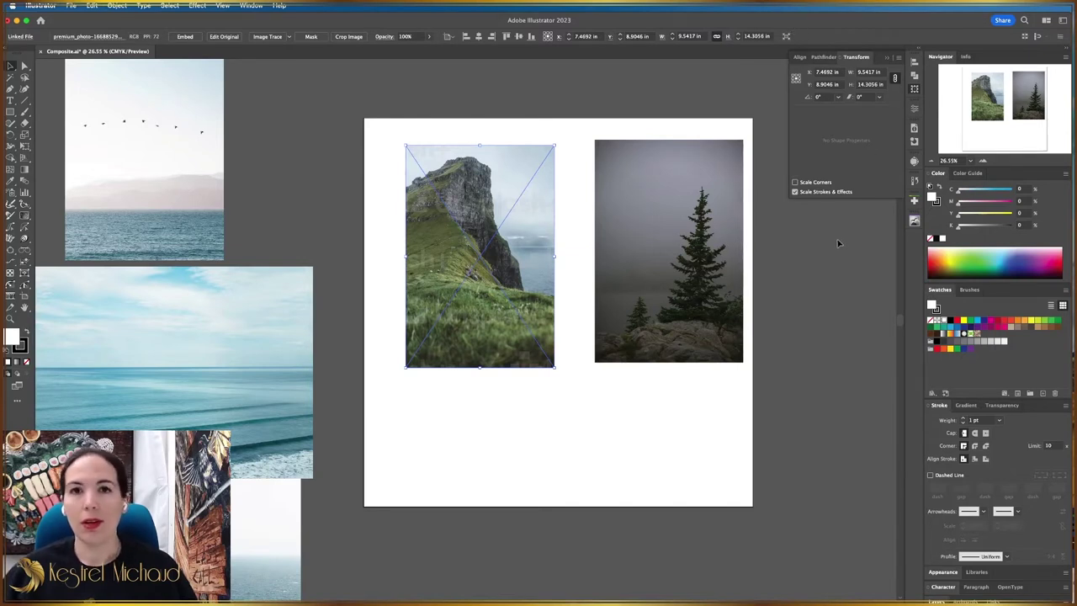
left_click(866, 85)
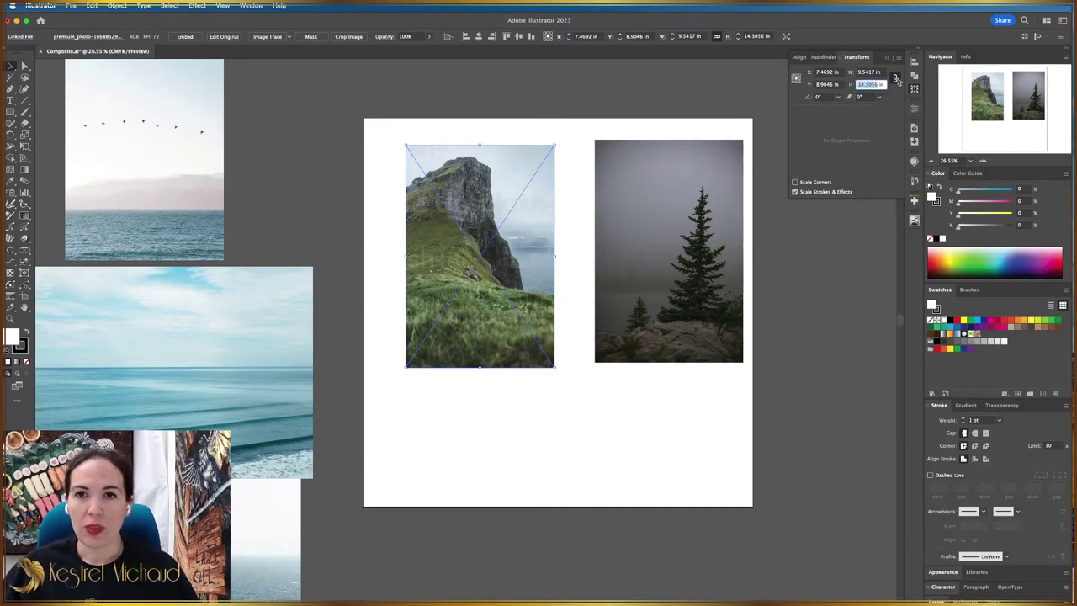
left_click(895, 79)
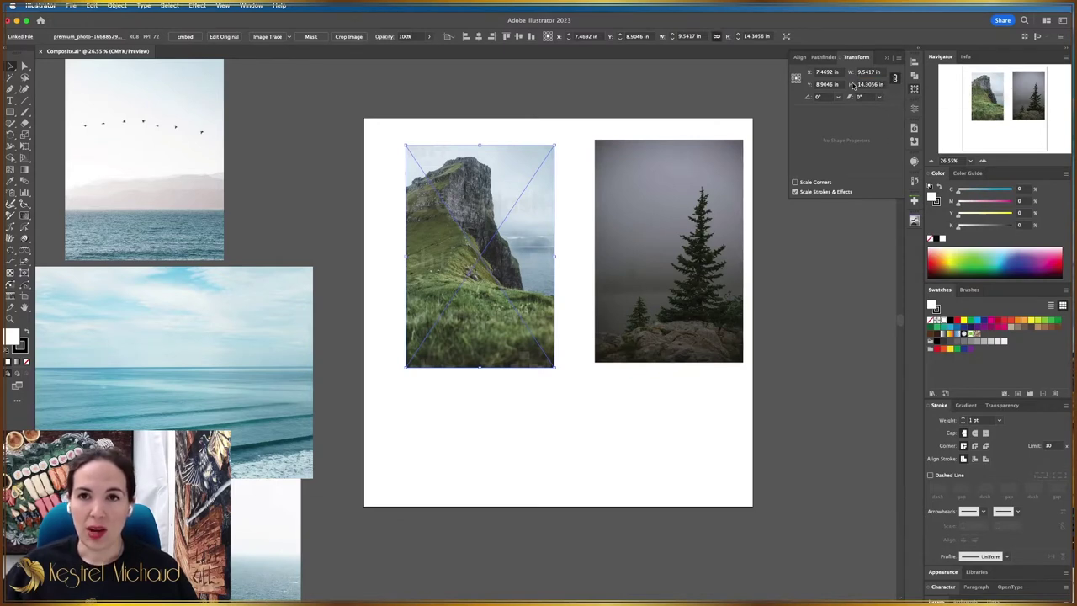
left_click(870, 84)
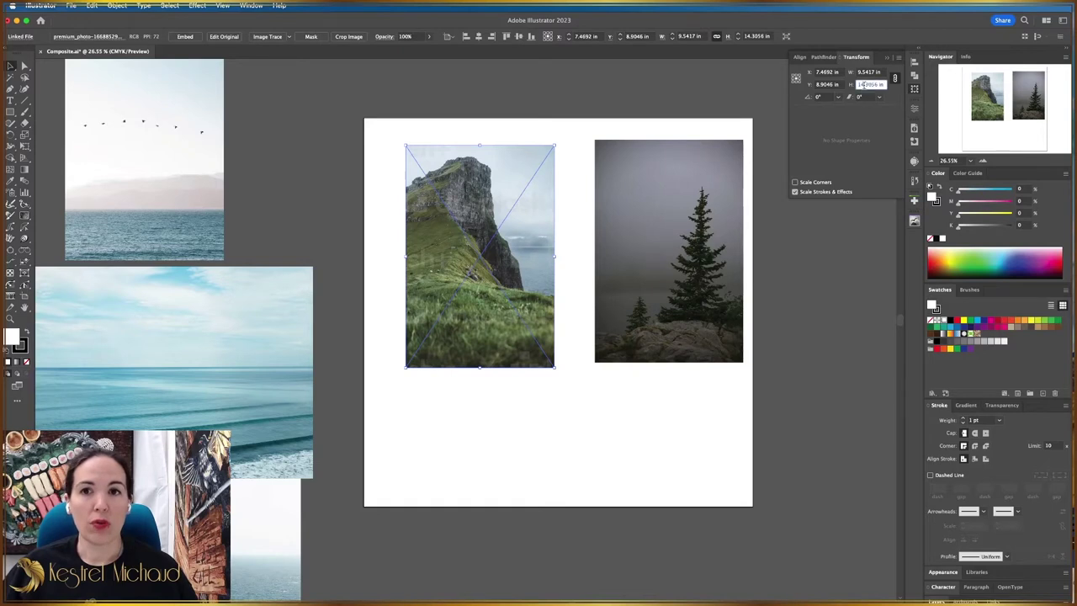
type("25")
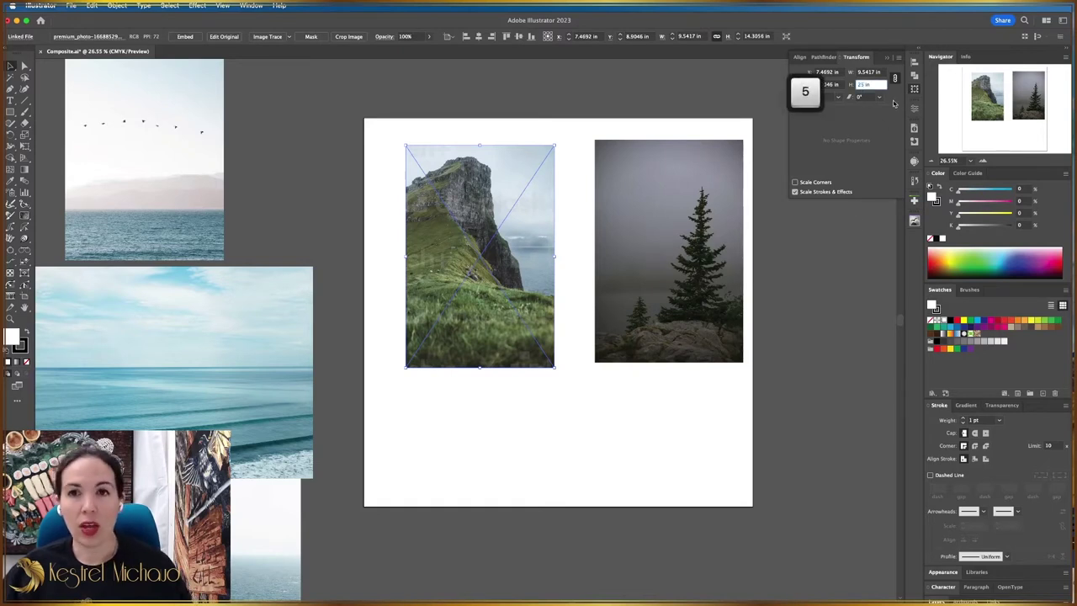
key("Return")
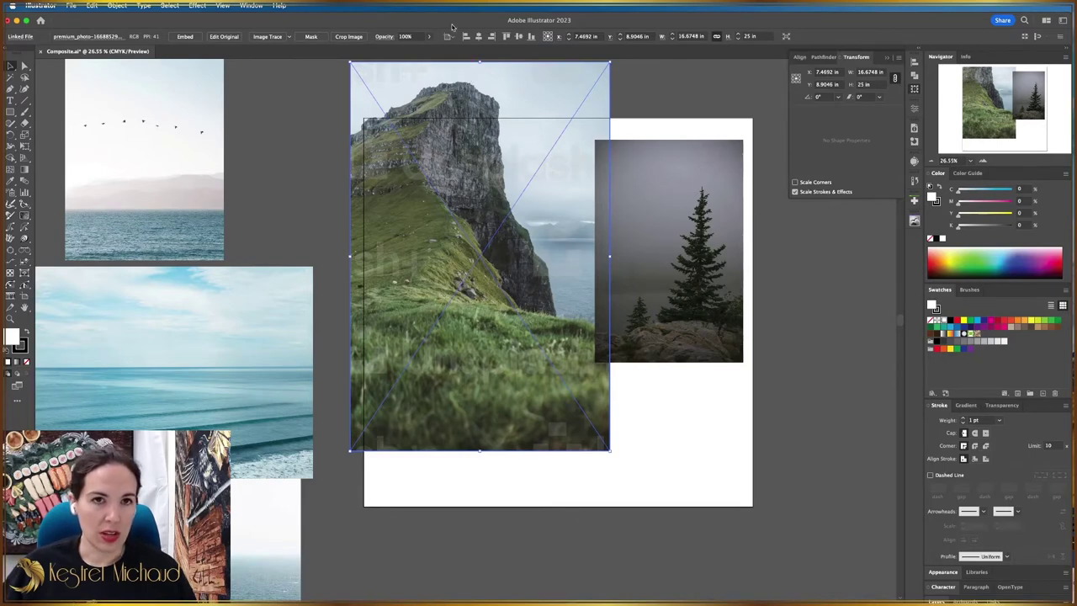
Align the cliff photo to the artboard's left and bottom edges, then move the pine photo off right.
left_click(800, 58)
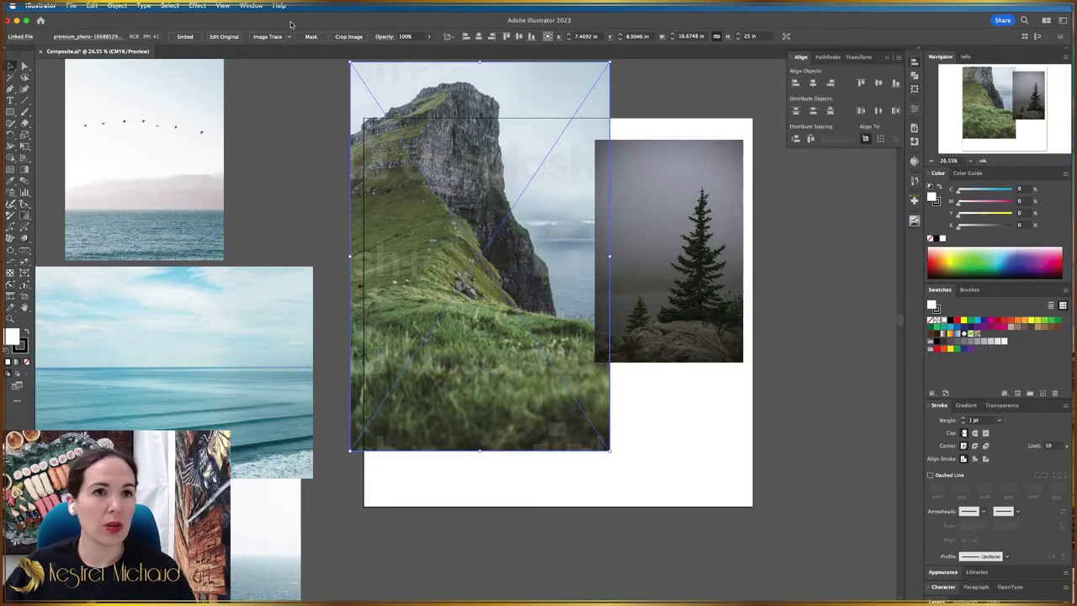
left_click(250, 6)
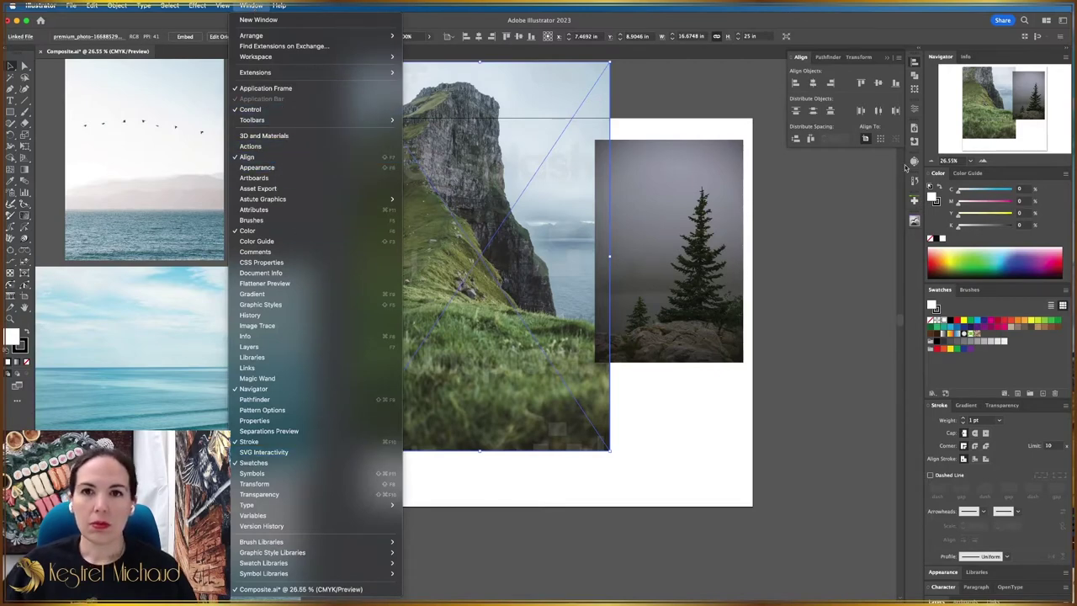
left_click(856, 144)
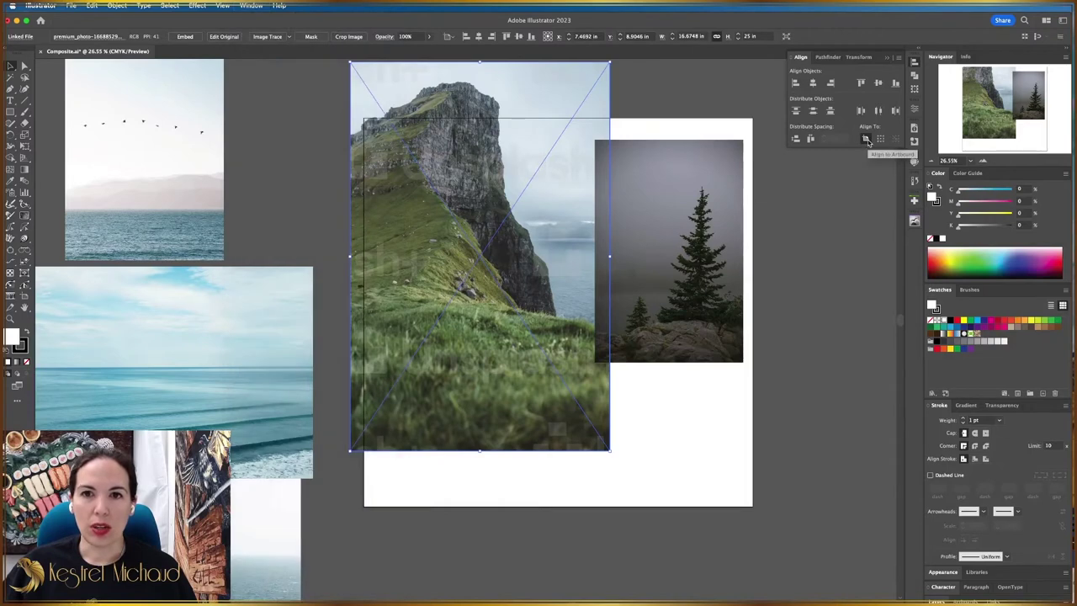
left_click(796, 87)
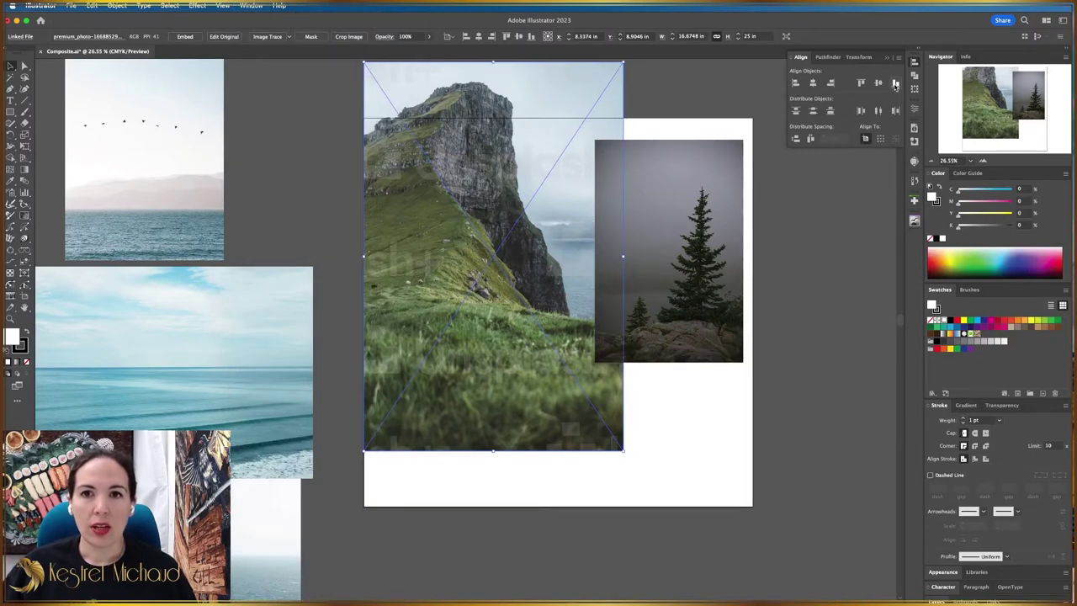
left_click(895, 84)
left_click(783, 333)
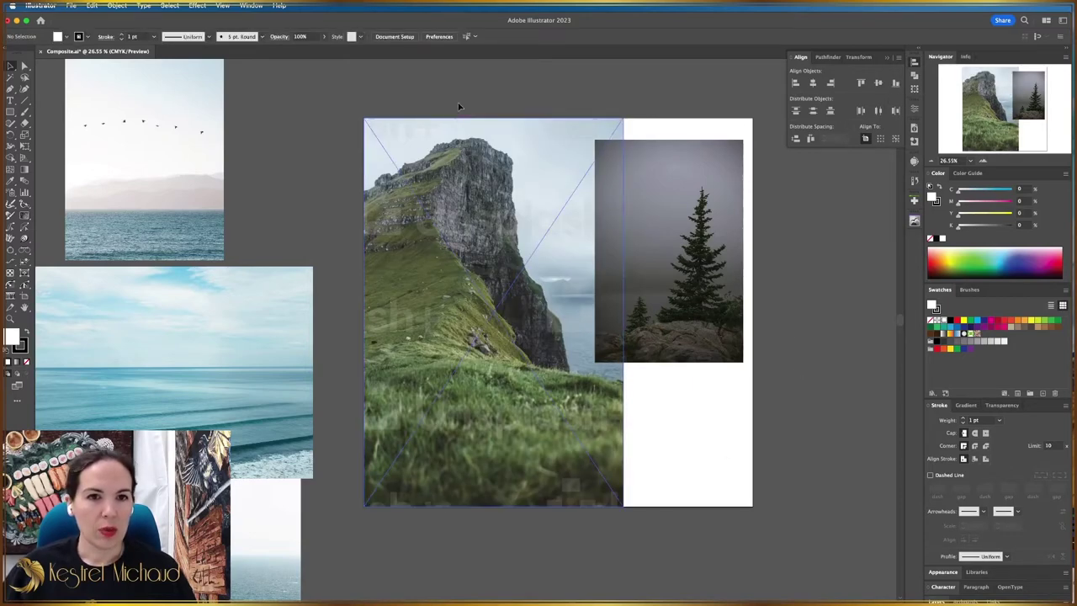
left_click_drag(673, 260, 888, 290)
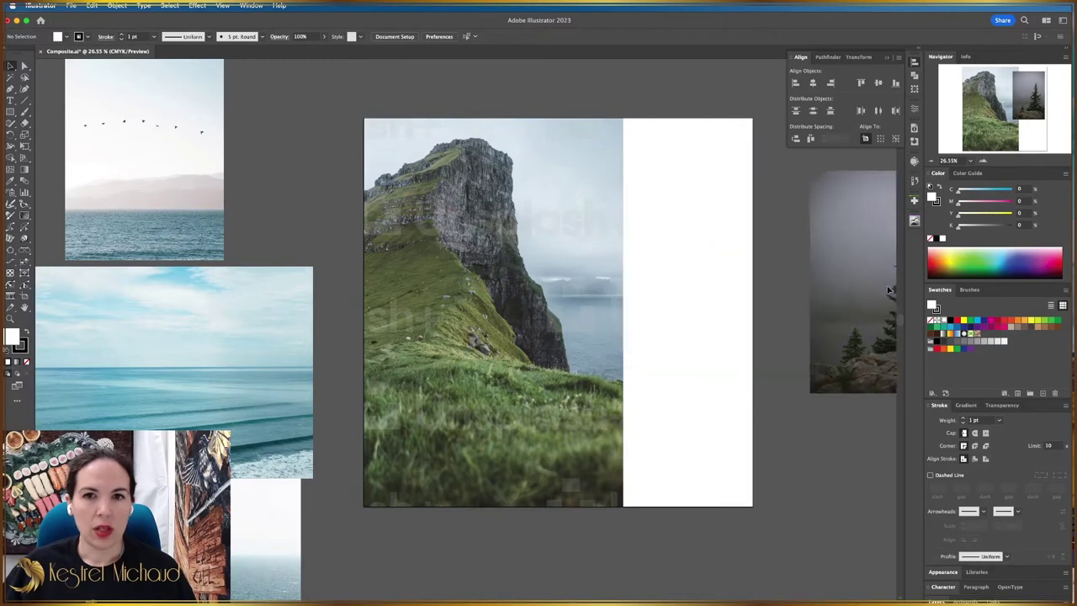
Move the misty pine photo over the cliff and enlarge it to roughly artboard height.
left_click(888, 290)
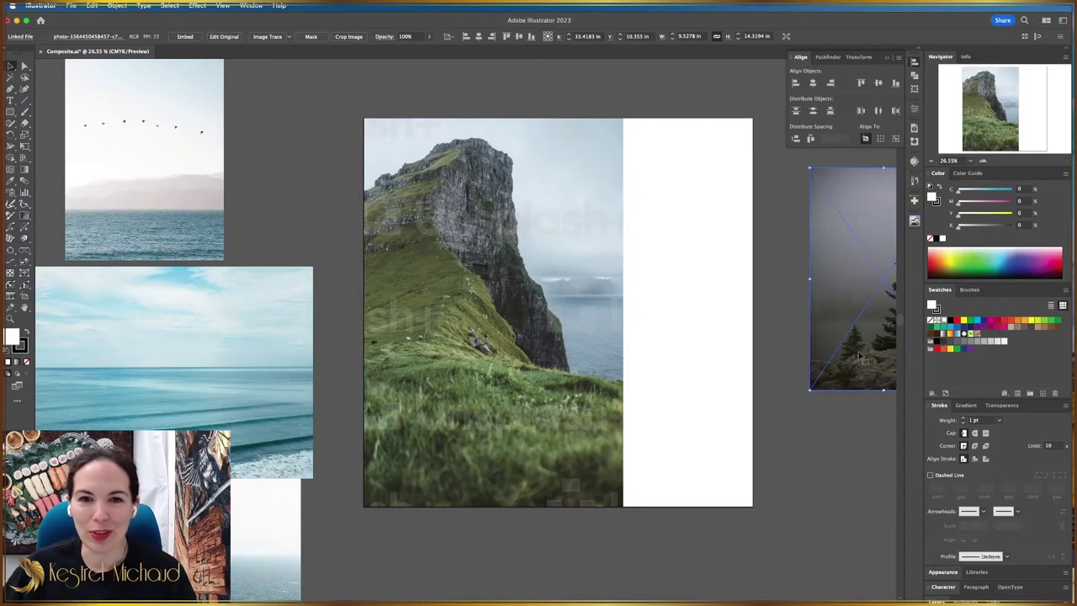
left_click_drag(858, 353, 643, 375)
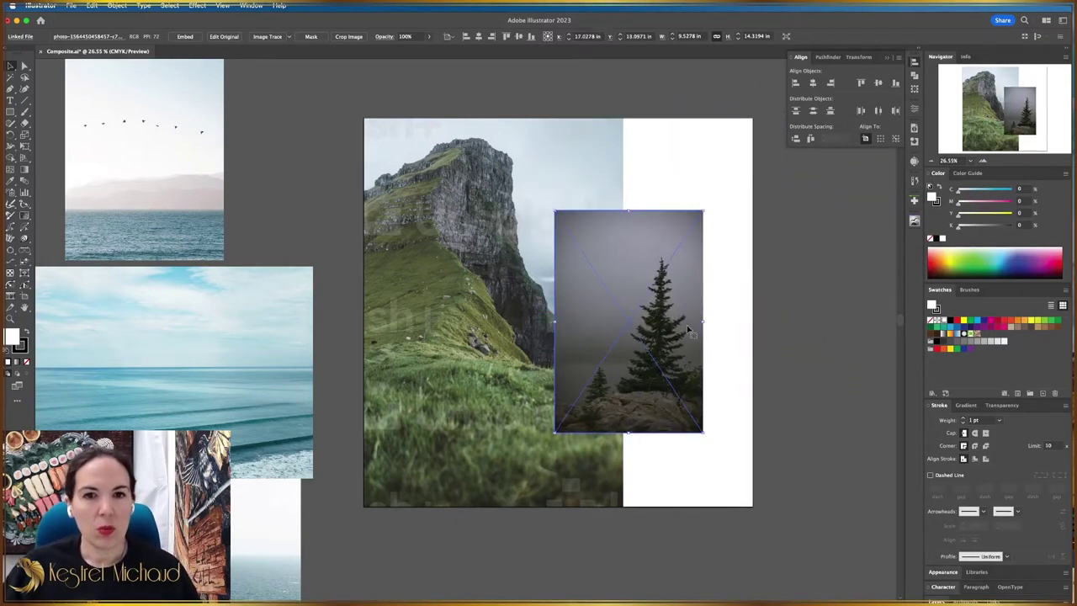
key("ctrl+z")
key("ctrl+z")
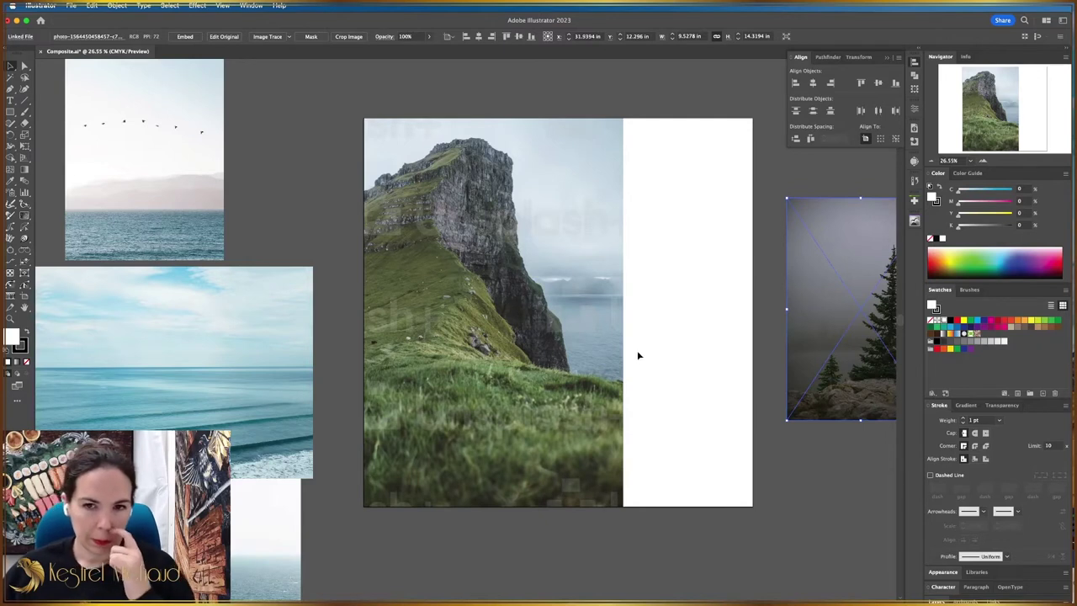
left_click_drag(814, 367, 541, 324)
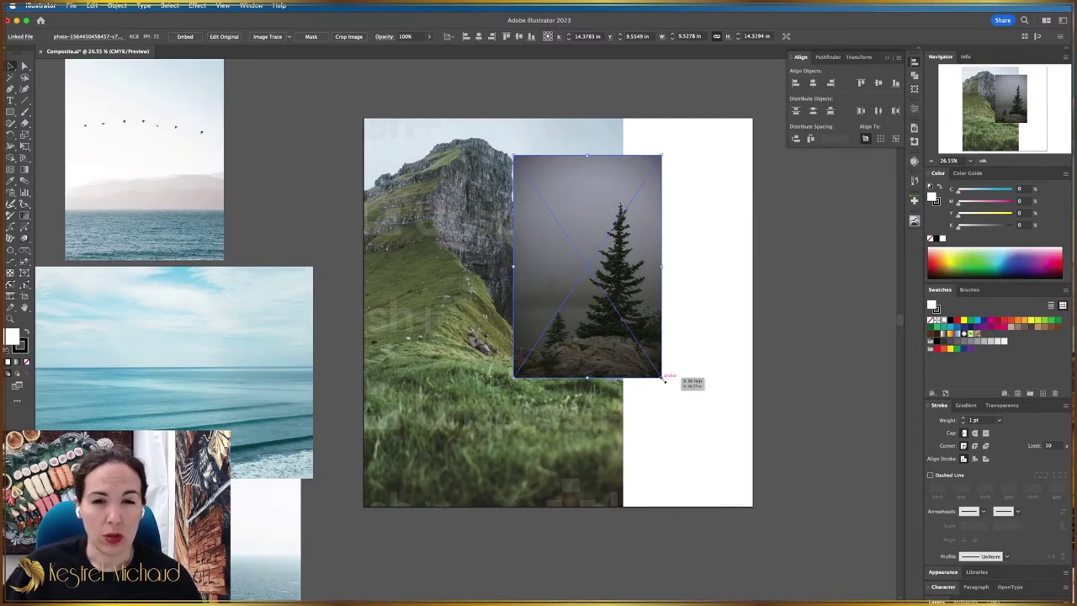
left_click_drag(663, 379, 822, 547)
left_click_drag(690, 448, 677, 443)
left_click(782, 437)
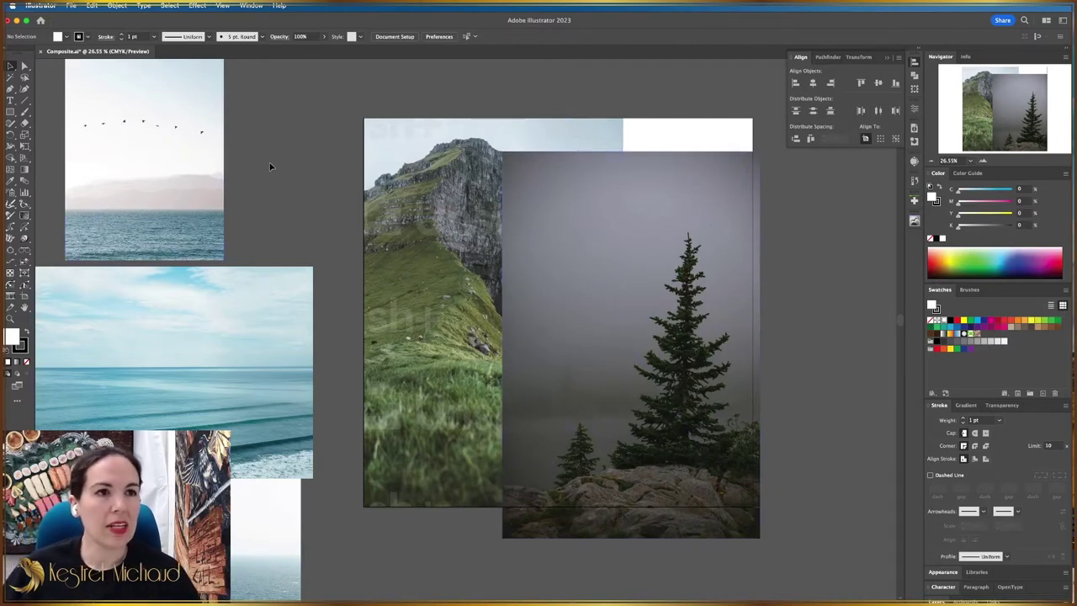
left_click(10, 111)
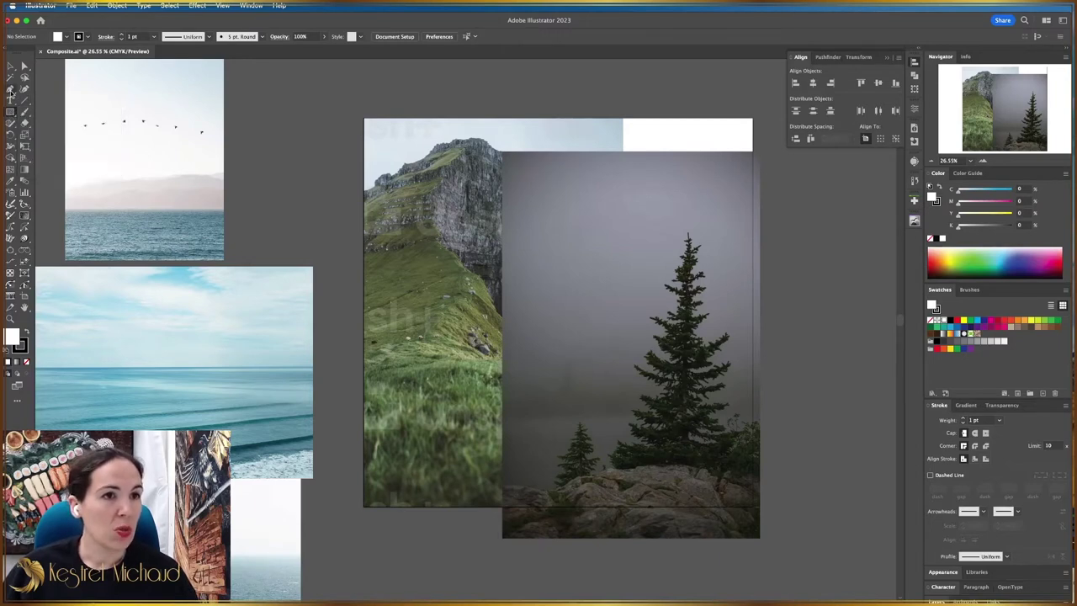
left_click(11, 90)
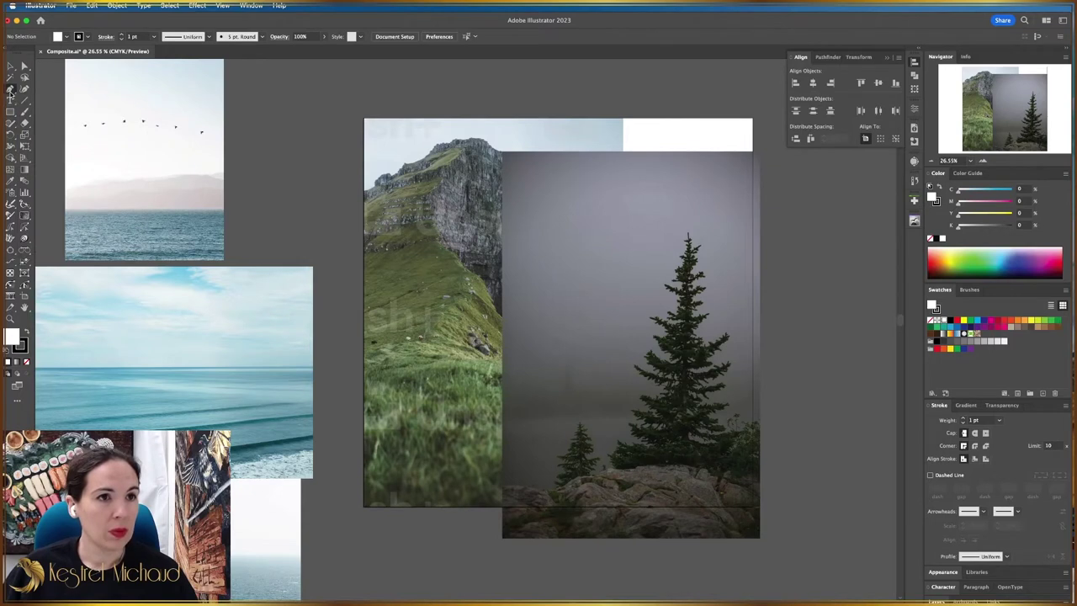
left_click(10, 90)
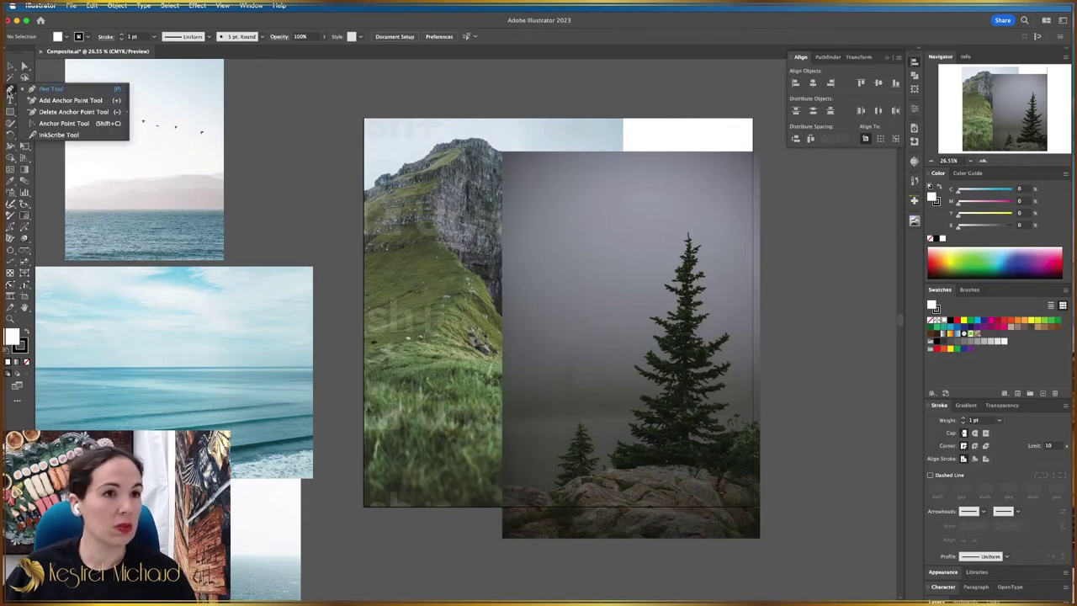
left_click(11, 89)
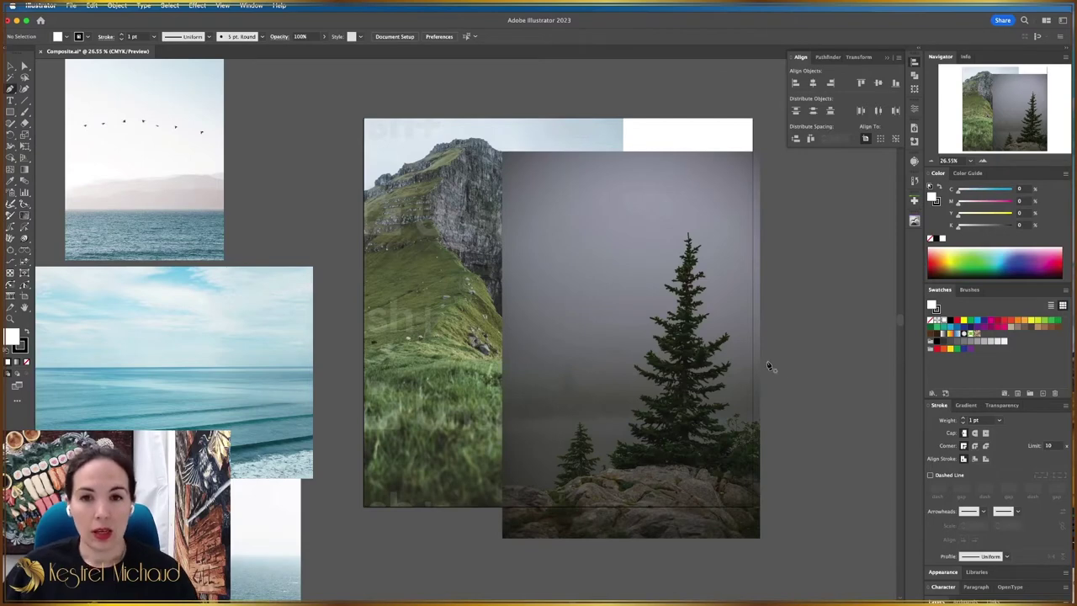
scroll(737, 379, "up", 3)
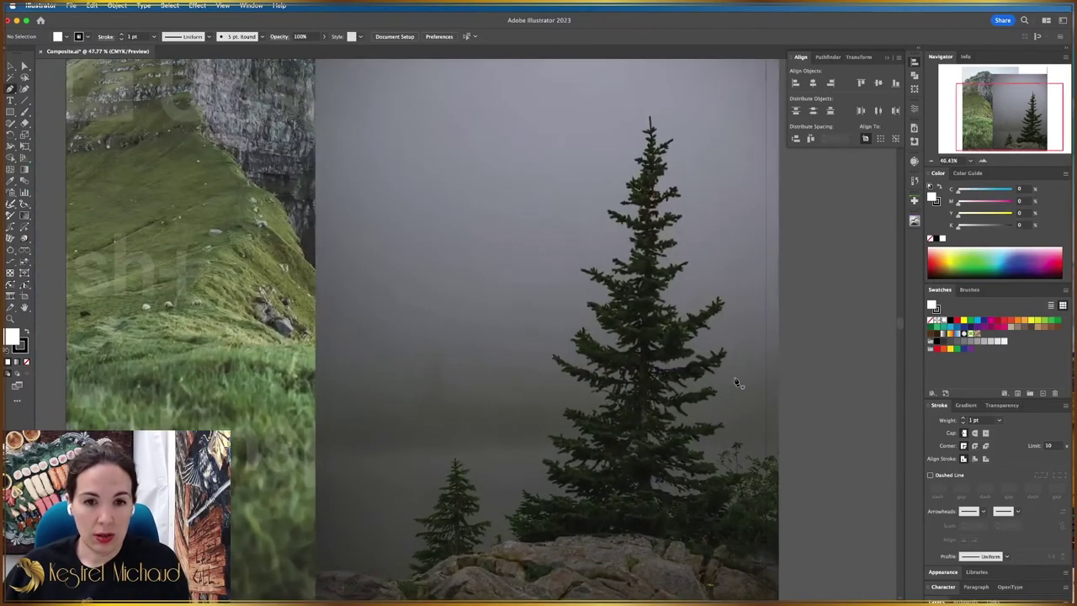
key("space")
left_click_drag(740, 373, 695, 345)
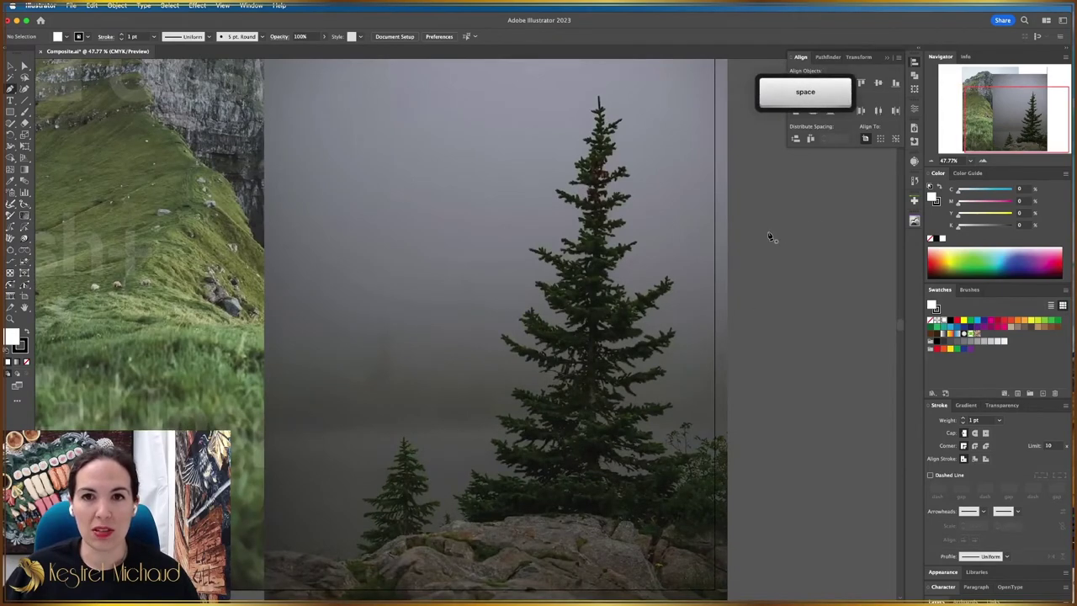
key("space")
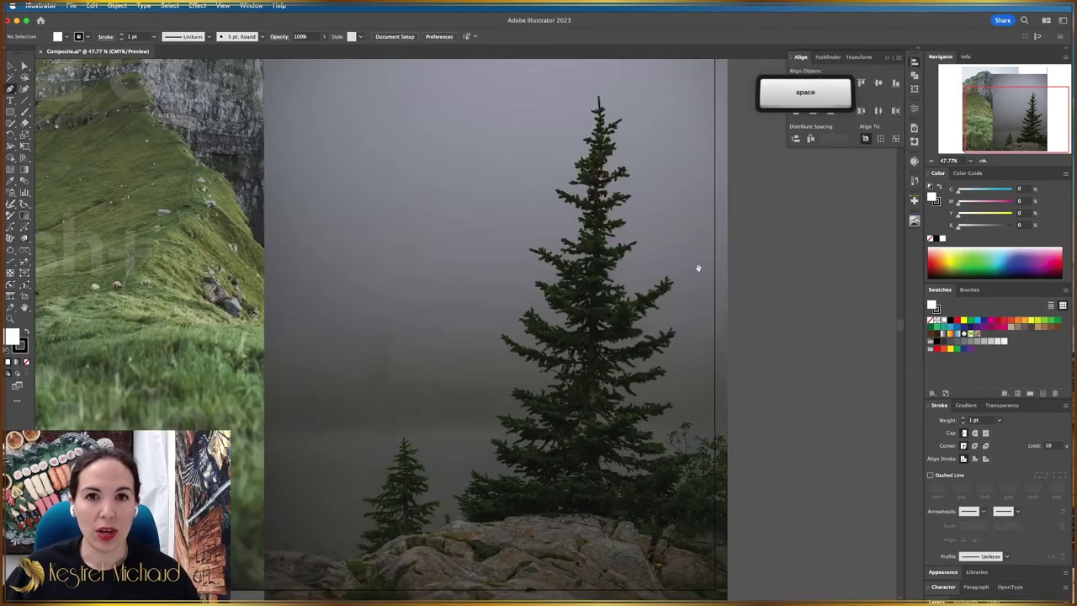
left_click_drag(536, 296, 510, 324)
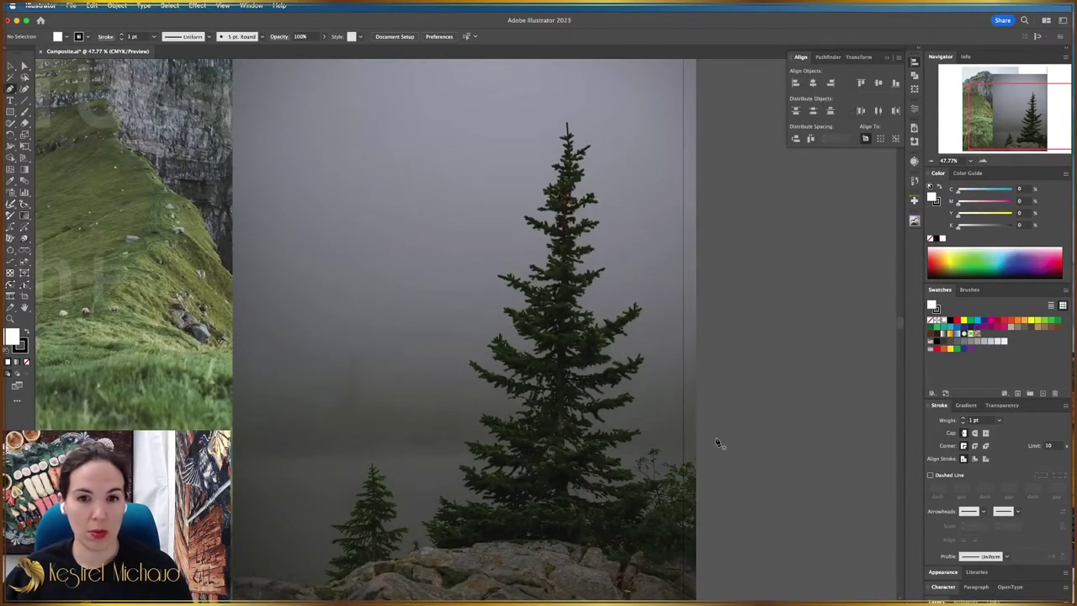
left_click(649, 478)
left_click_drag(634, 389, 662, 396)
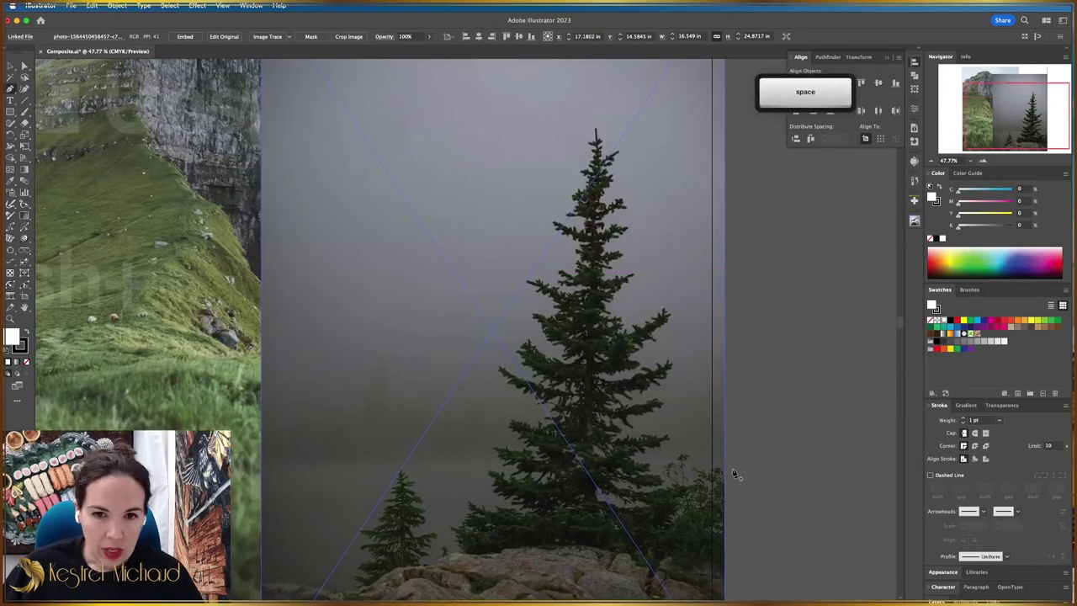
left_click(724, 470)
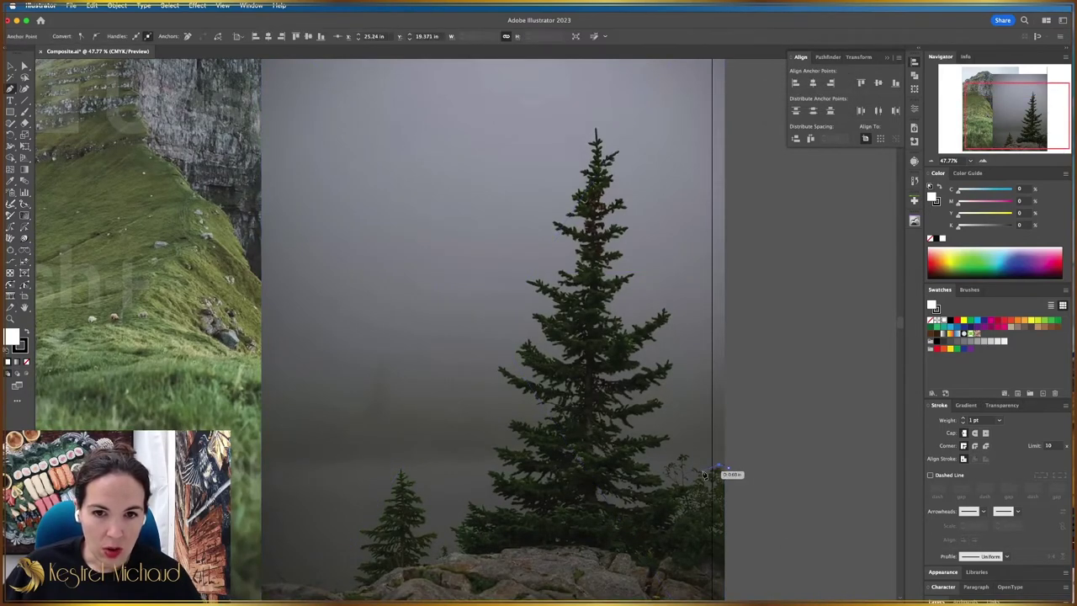
left_click_drag(704, 475, 691, 457)
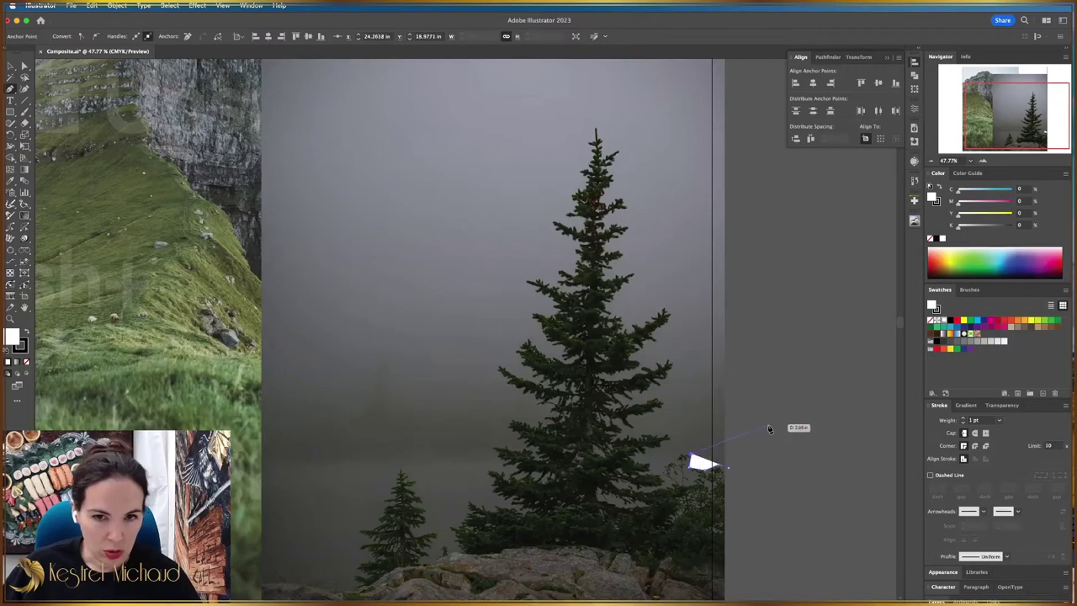
key("Escape")
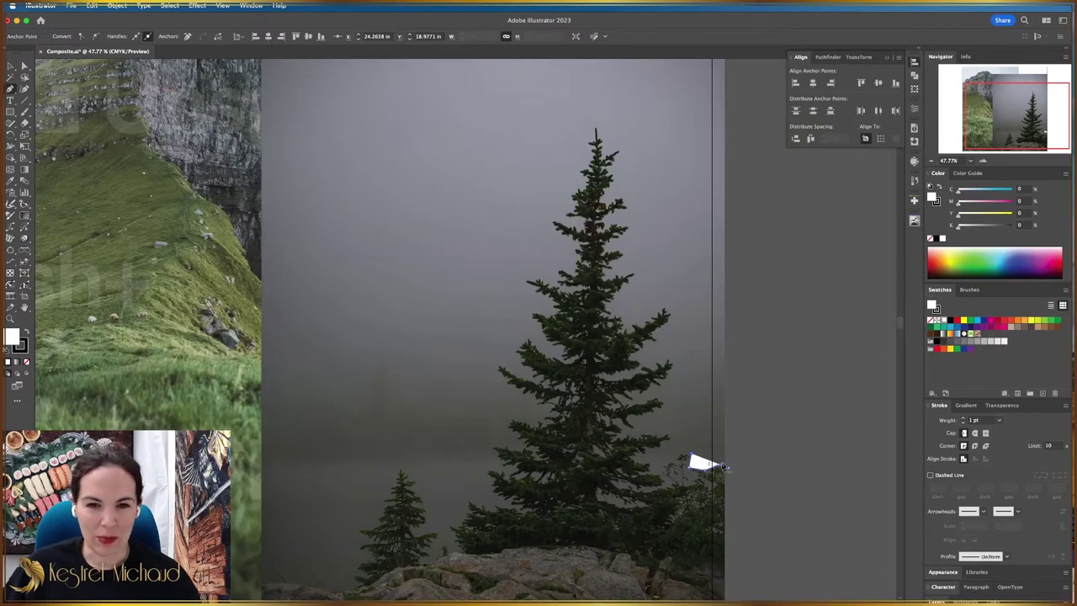
key("super")
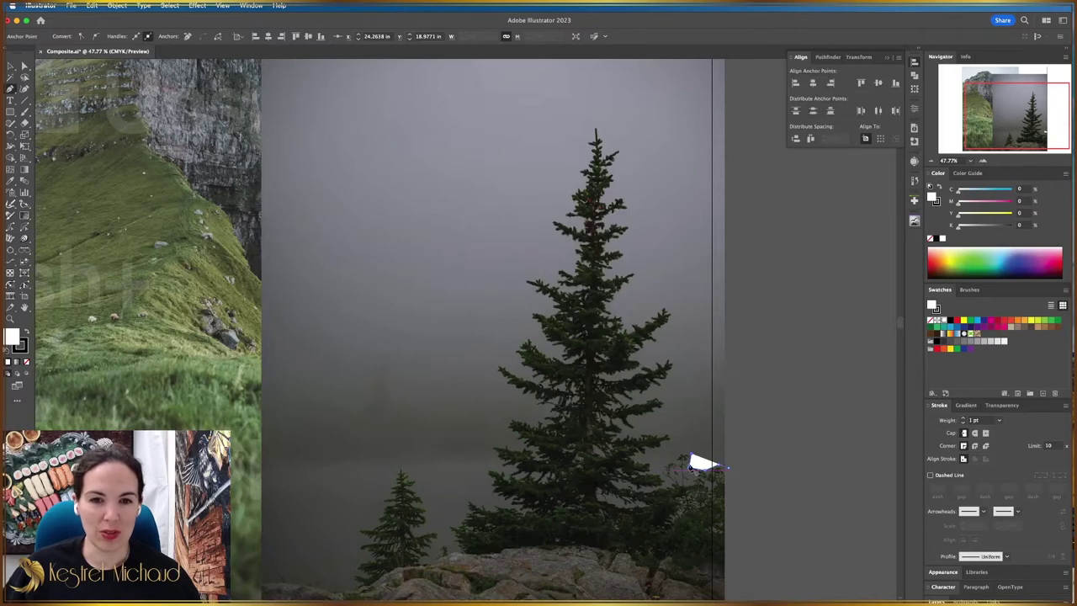
key("super+z")
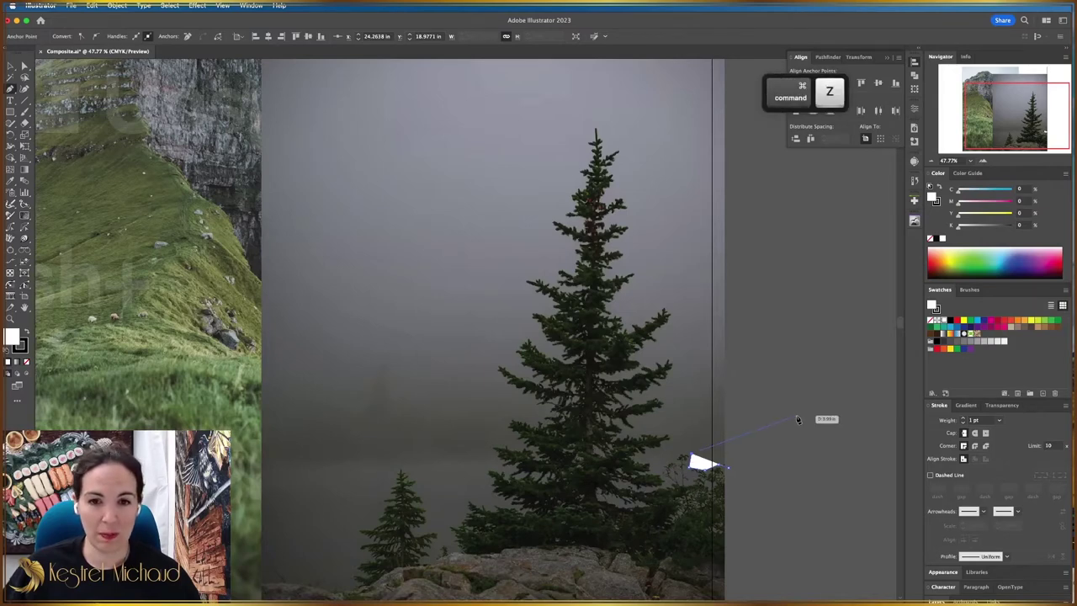
key("BackSpace")
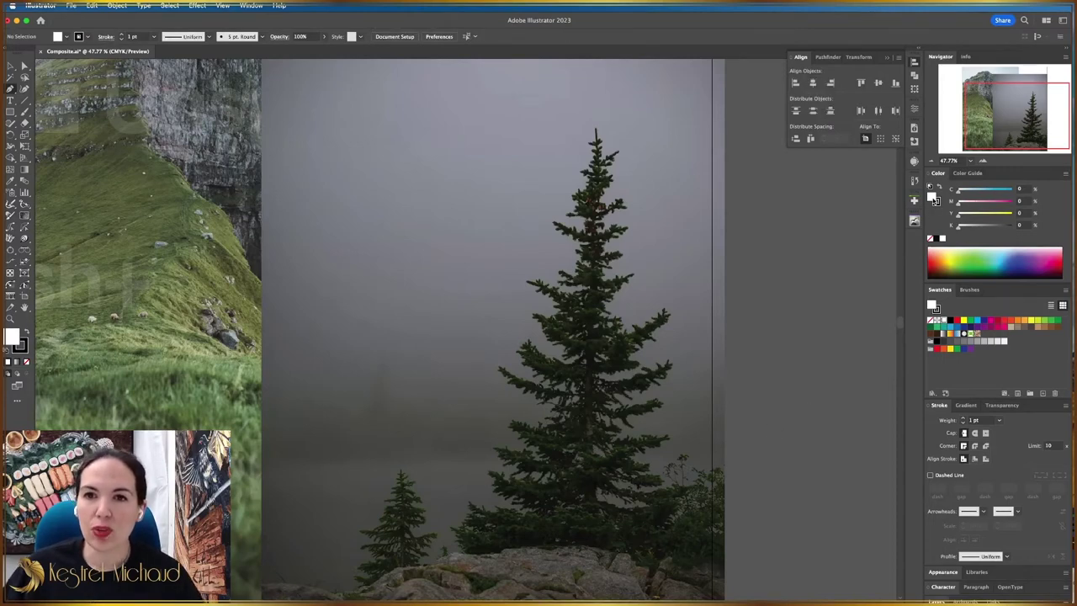
Set no fill with a cyan stroke and begin a Pen path at the tree photo's right edge.
left_click(930, 238)
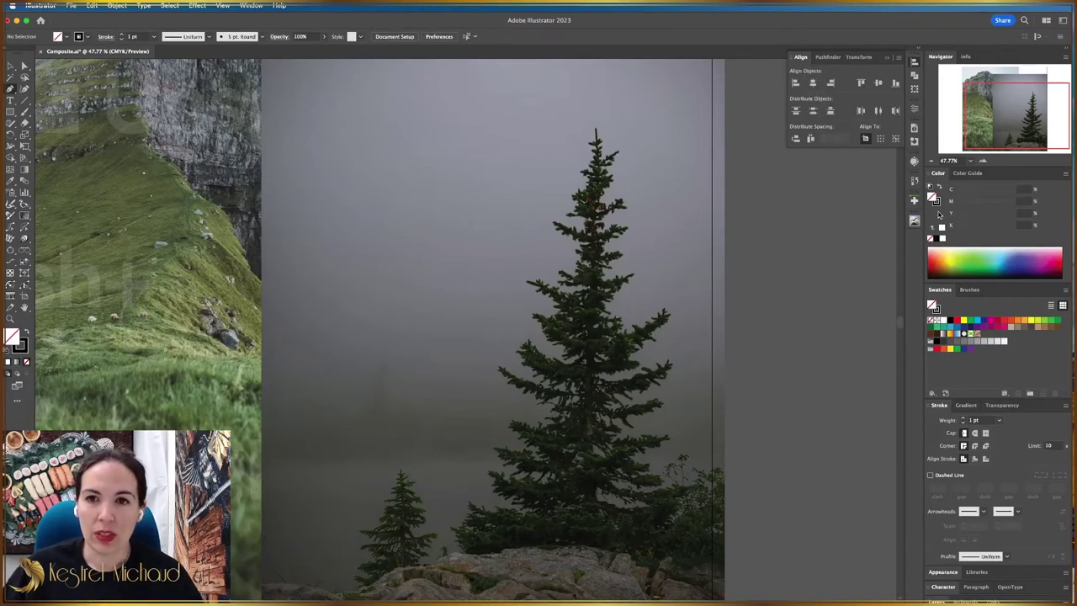
left_click(936, 201)
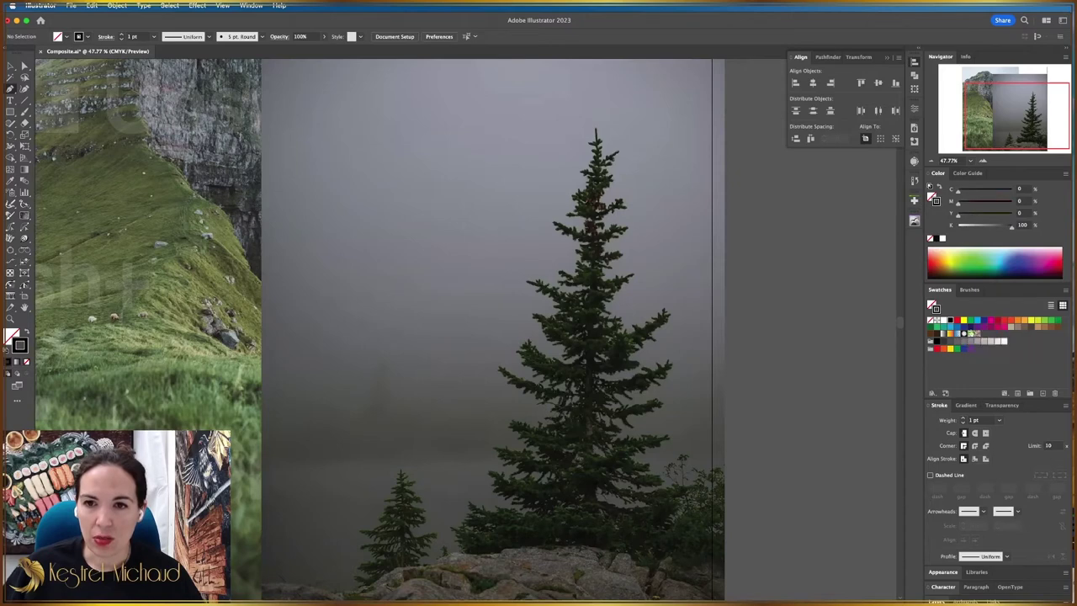
left_click(976, 321)
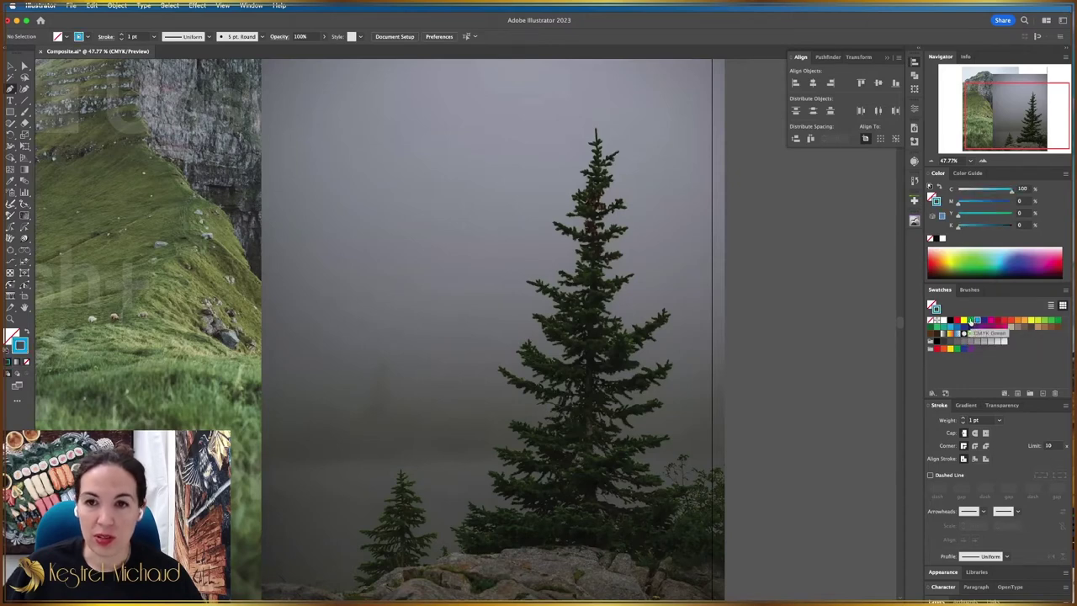
left_click(715, 469)
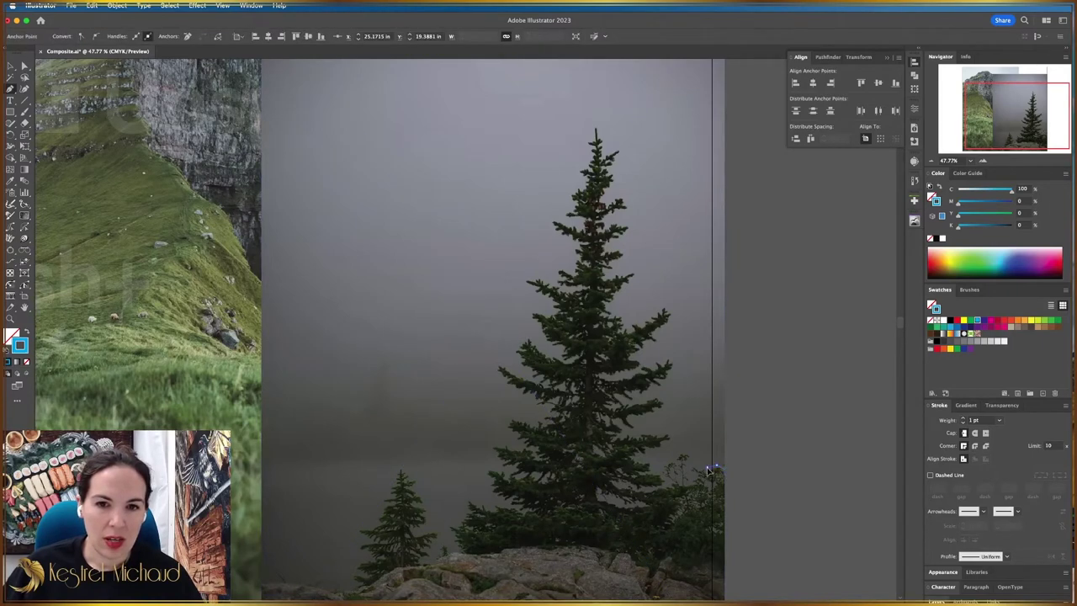
Place Pen anchors up the pine's right edge, over its tip, and down the left branches.
left_click_drag(708, 472, 666, 310)
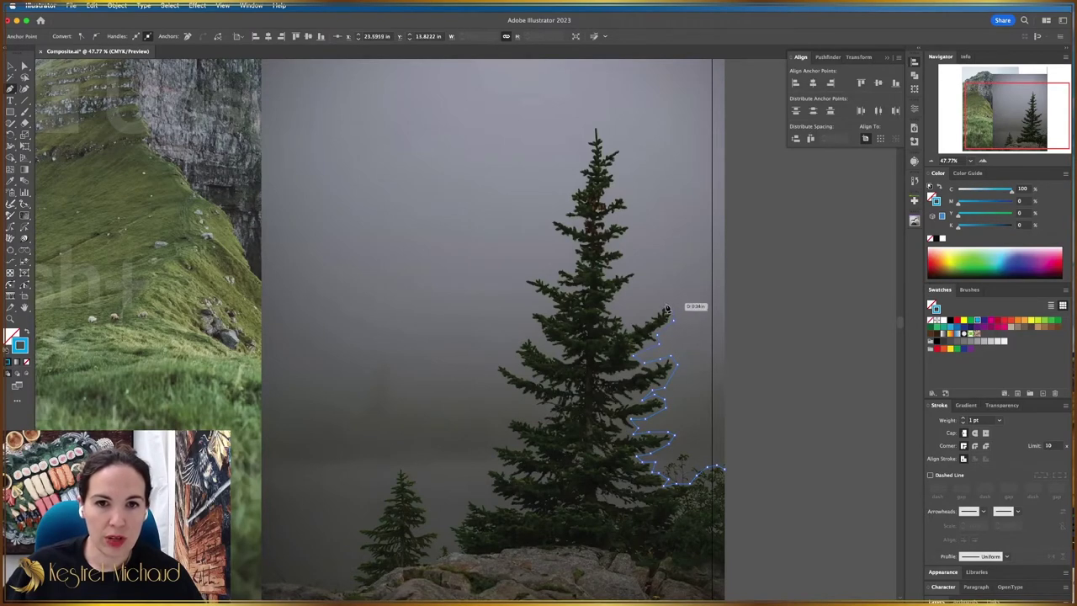
left_click(638, 273)
left_click(627, 244)
left_click(627, 206)
left_click_drag(607, 195, 460, 290)
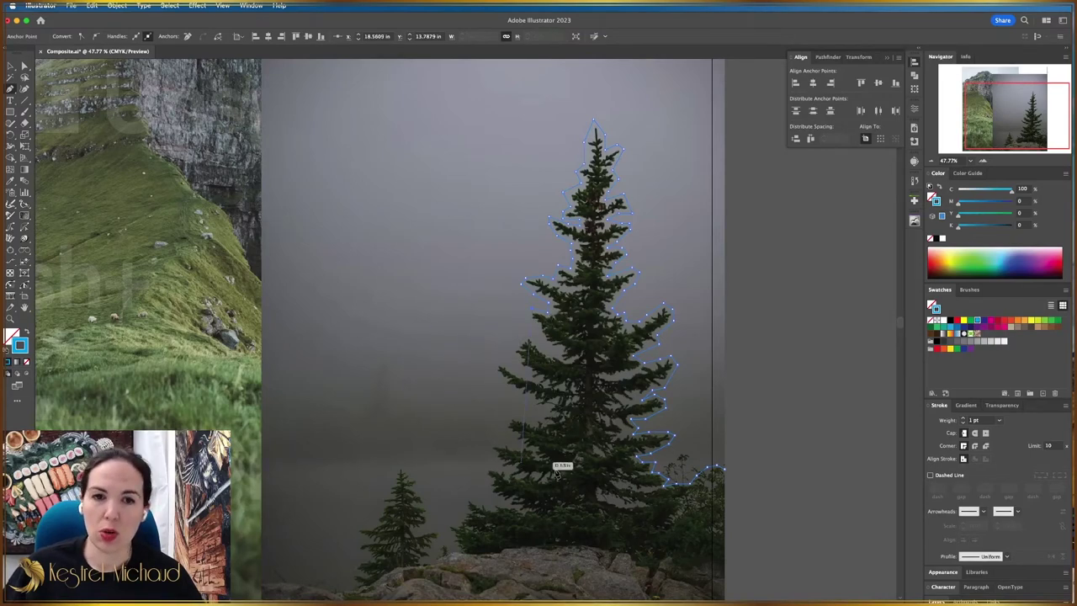
left_click(716, 468)
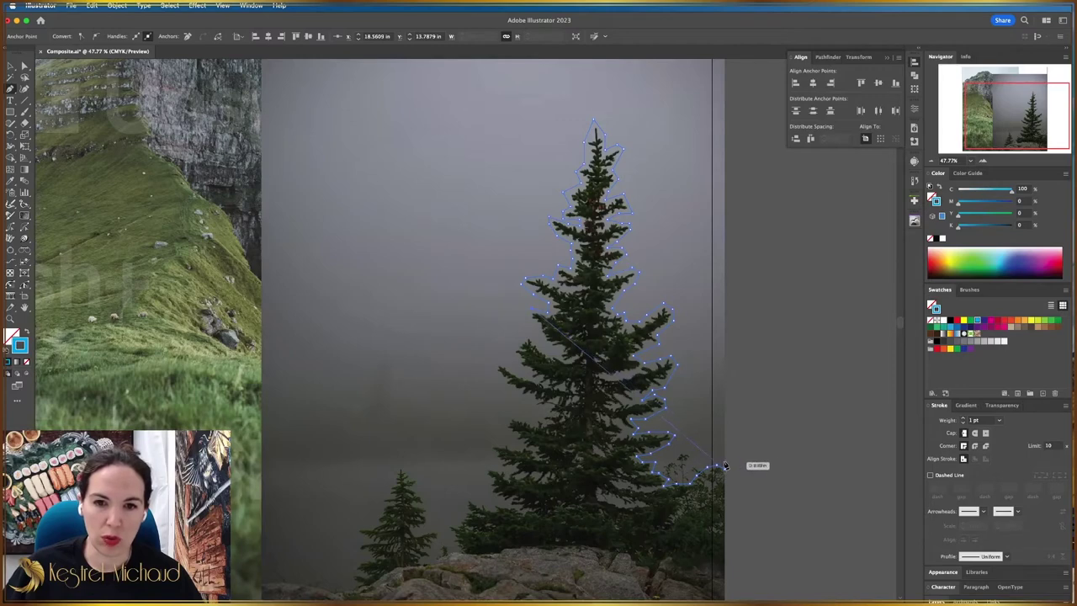
left_click(530, 324)
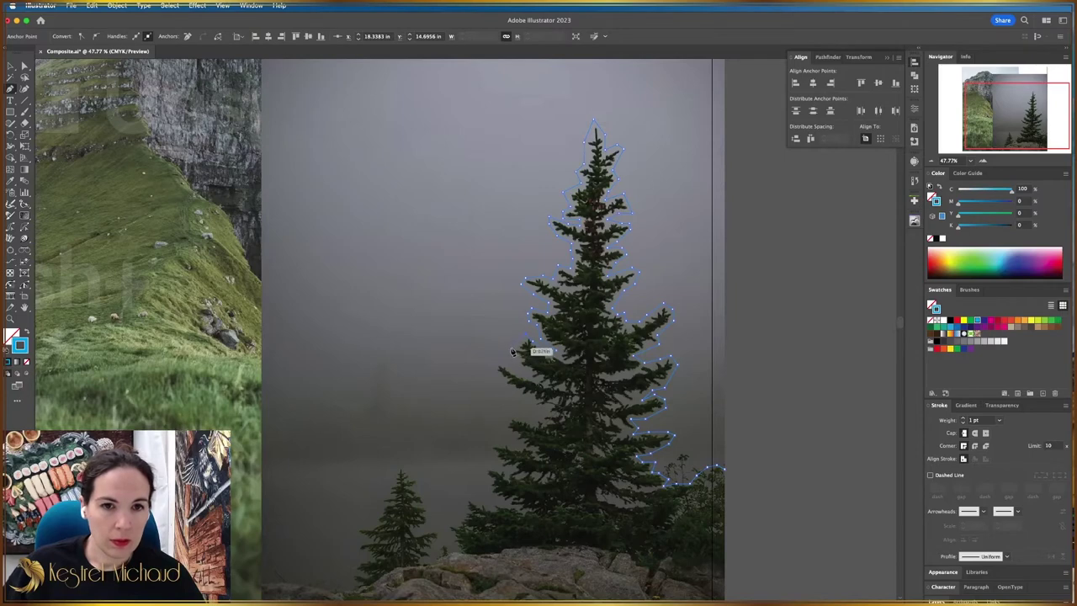
left_click(509, 349)
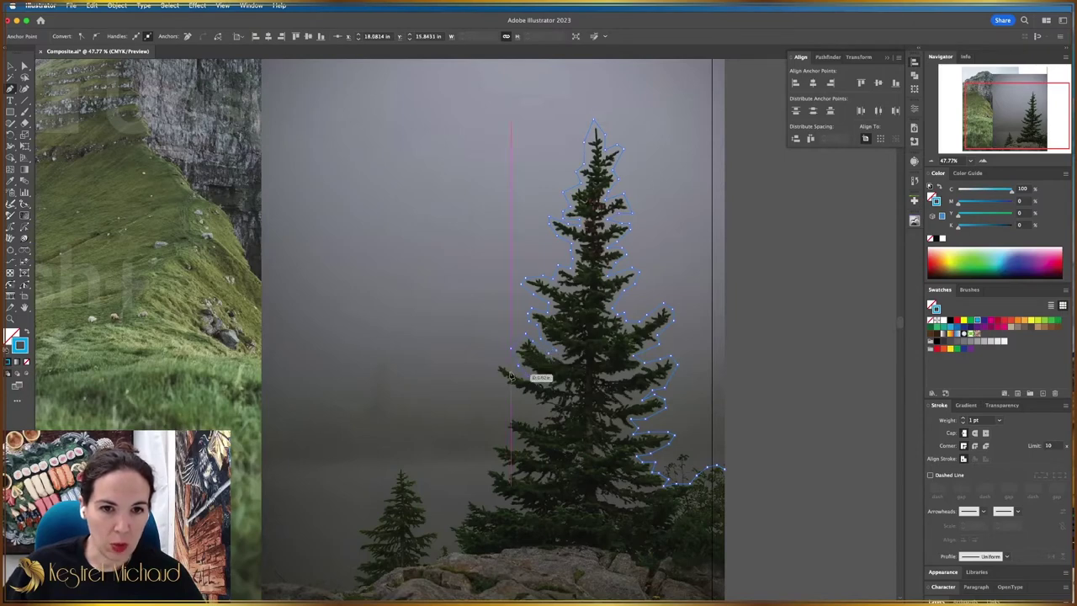
left_click(494, 370)
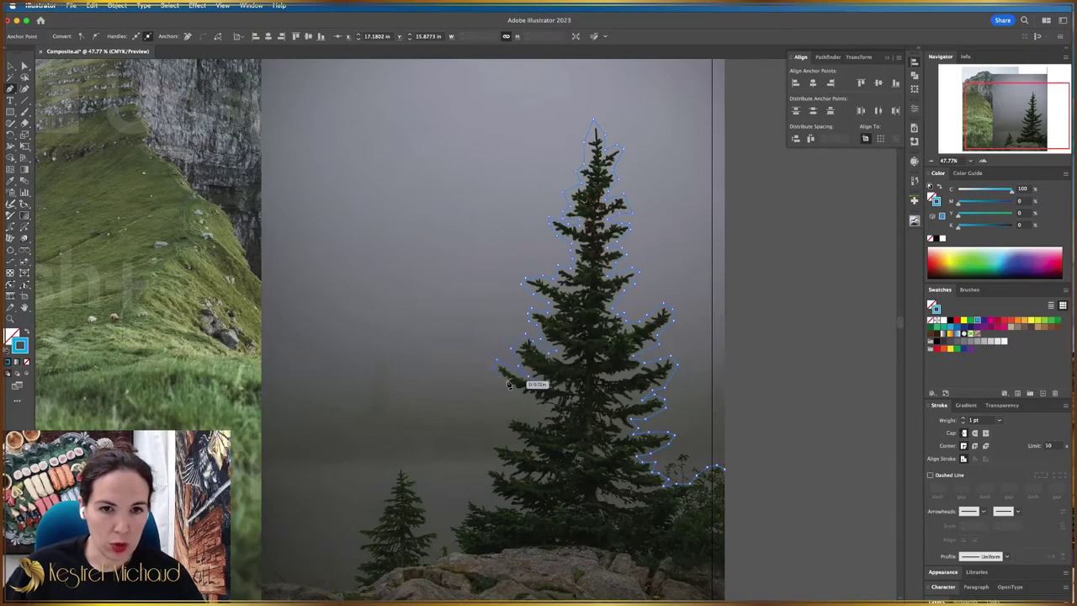
left_click(510, 385)
Extend the outline down the tall pine's left side and around the smaller pine.
left_click_drag(531, 406, 388, 486)
left_click(491, 490)
left_click_drag(378, 502, 392, 420)
key("space")
Continue the outline down the photo's left edge, straight across the bottom and up the right side.
left_click(391, 420)
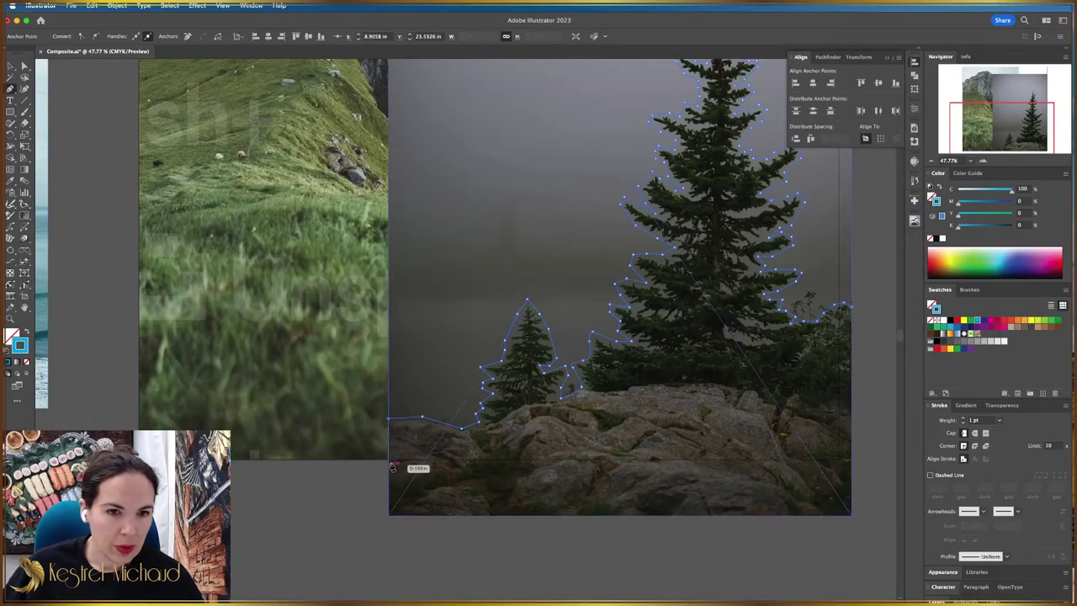
left_click(390, 460)
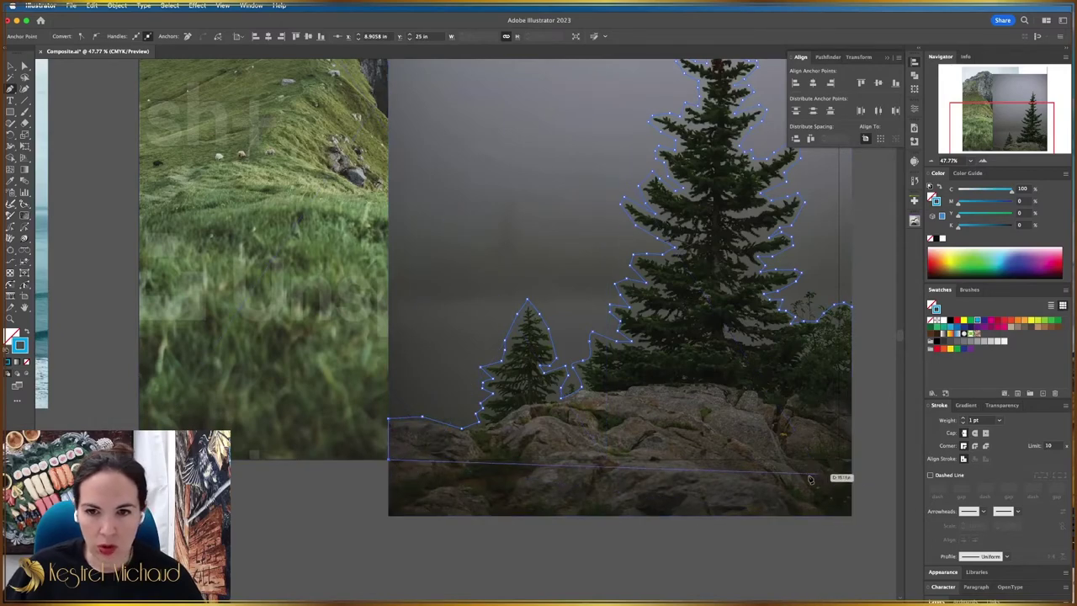
left_click(839, 461)
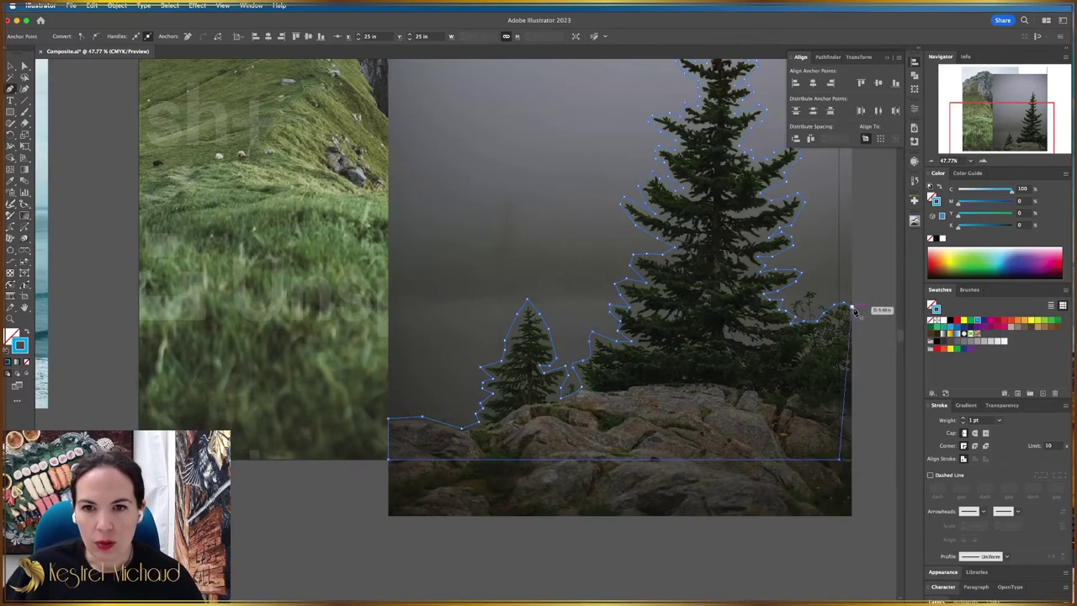
left_click(840, 254)
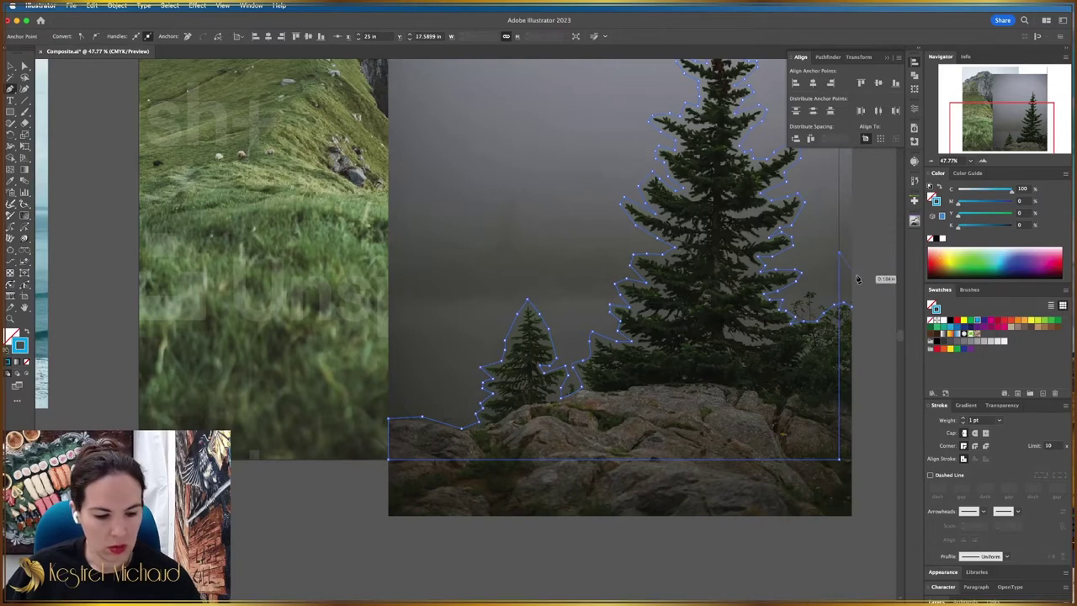
key("space")
left_click_drag(854, 295, 757, 356)
key("z")
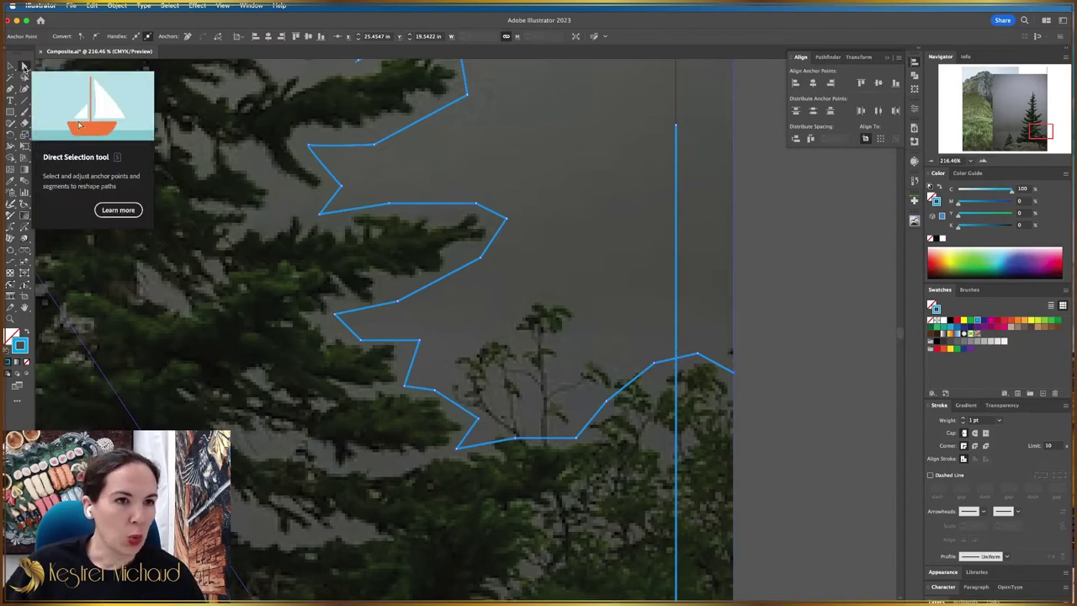
Delete the outline's stray last segment and snap its end point onto the vertical edge line.
left_click(23, 66)
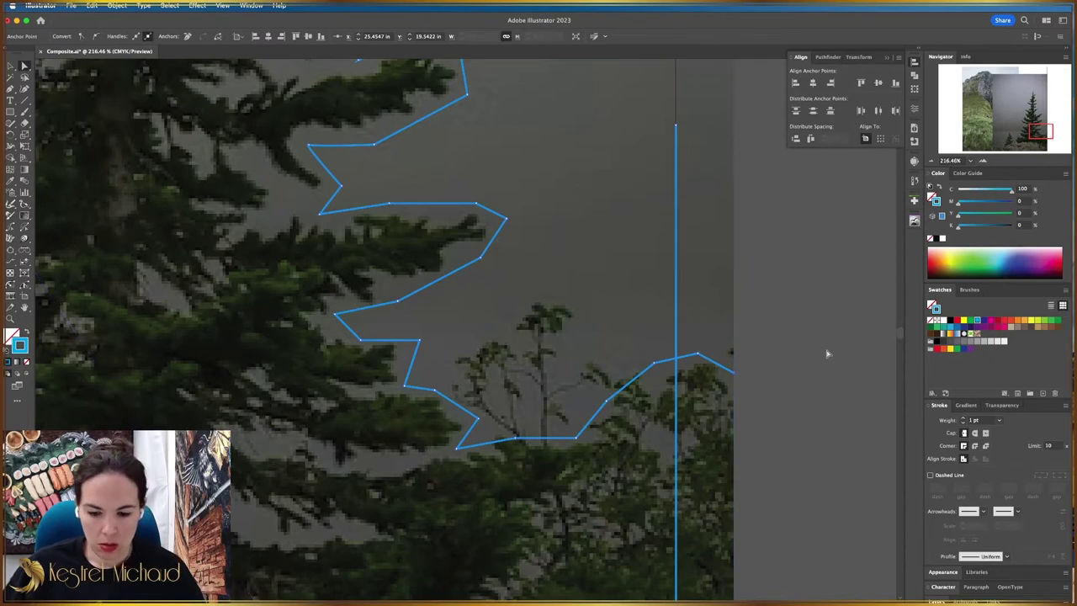
left_click(734, 371)
key("BackSpace")
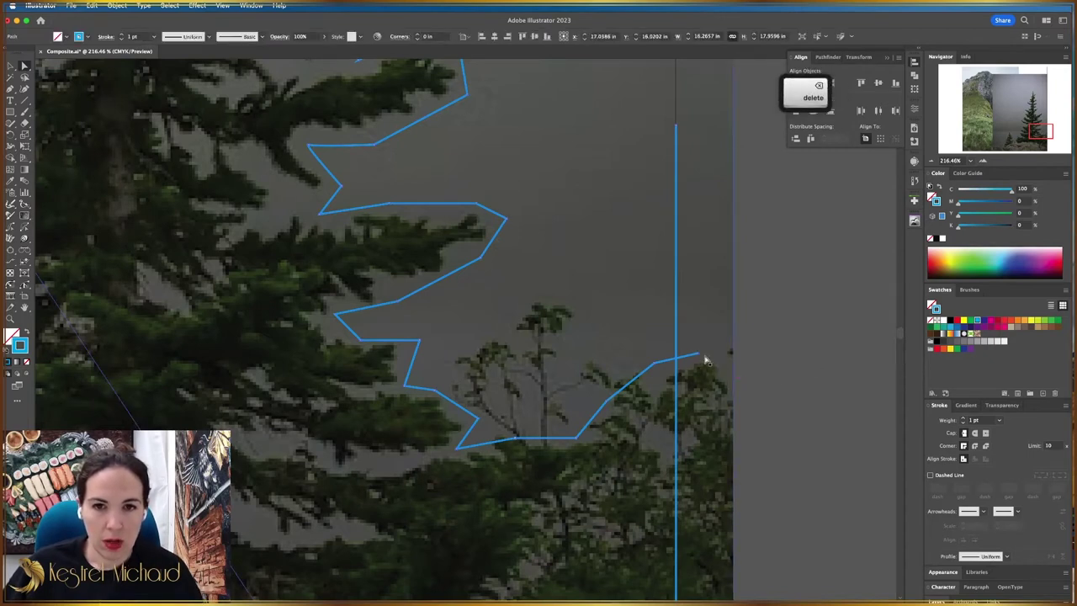
left_click(699, 357)
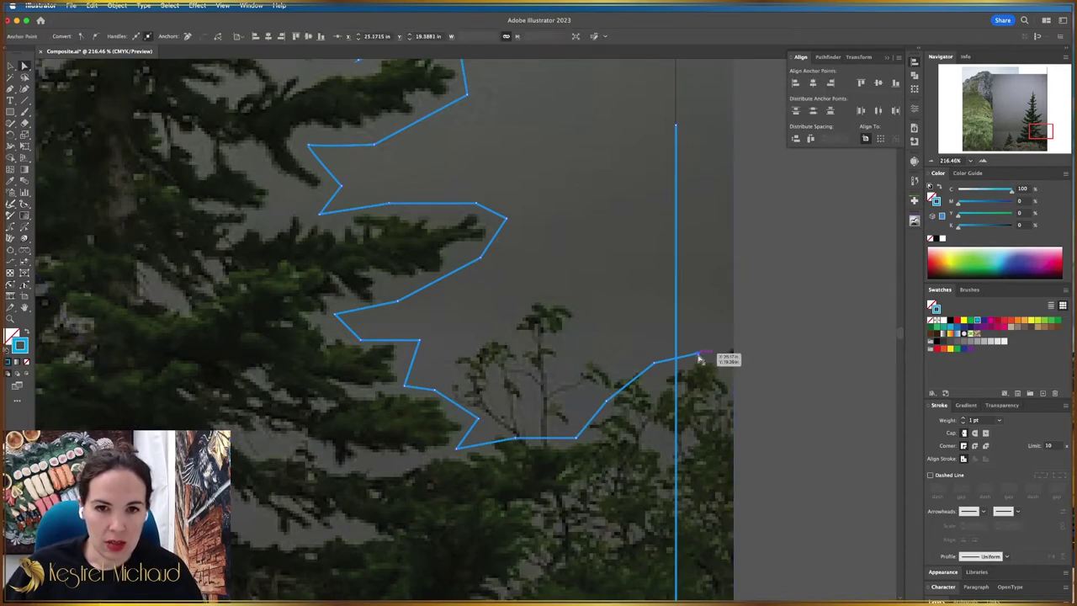
mouse_move(699, 358)
left_mouse_down()
mouse_move(677, 359)
mouse_move(685, 367)
left_mouse_up()
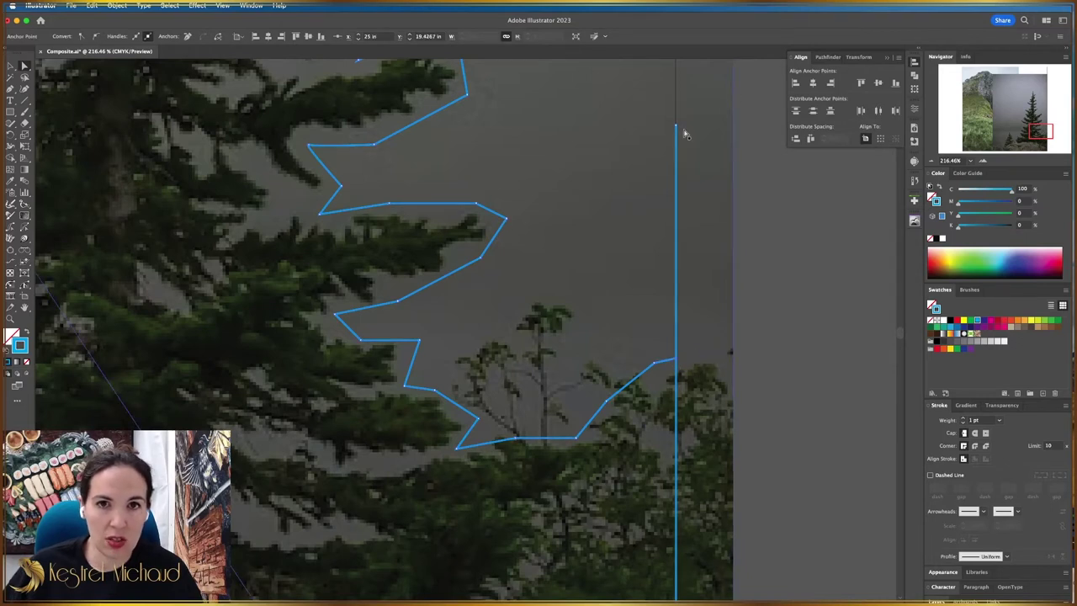
left_click_drag(676, 127, 677, 360)
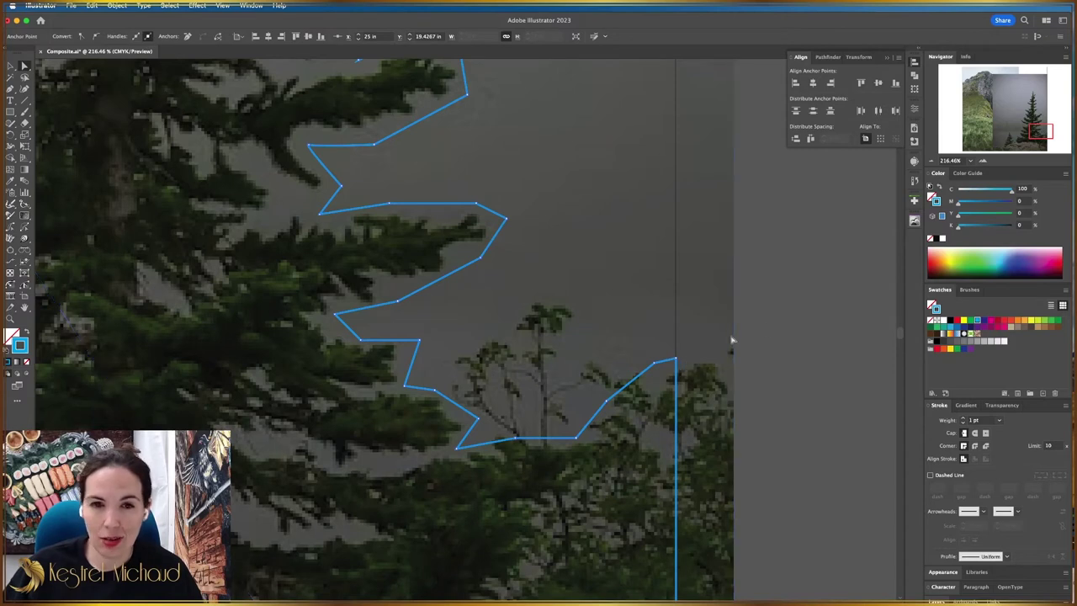
Join the outline's two open end points to close the tree path.
left_click(761, 338)
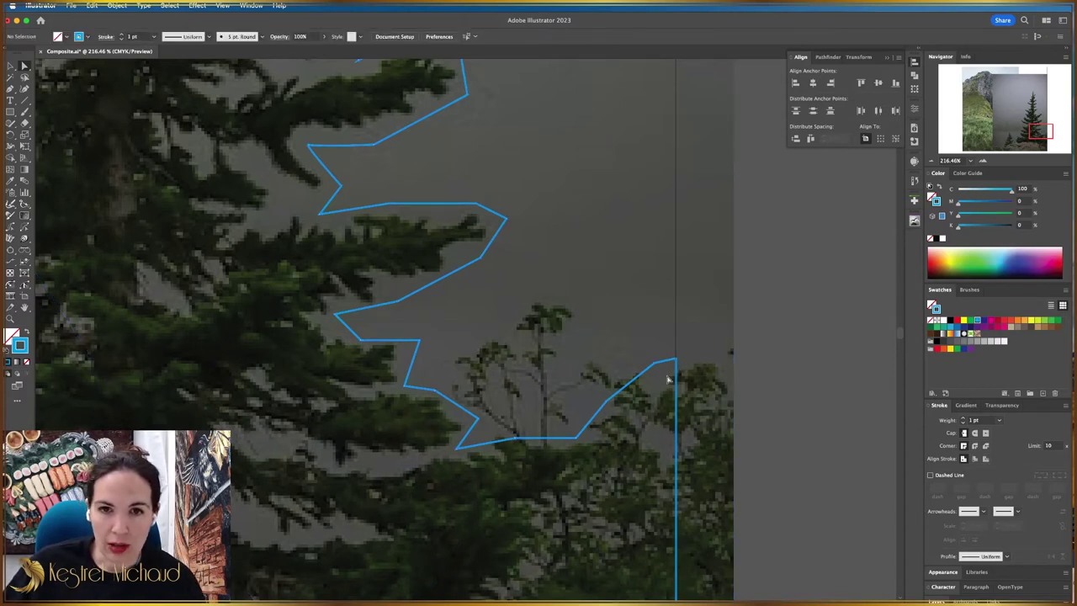
left_click_drag(666, 379, 705, 408)
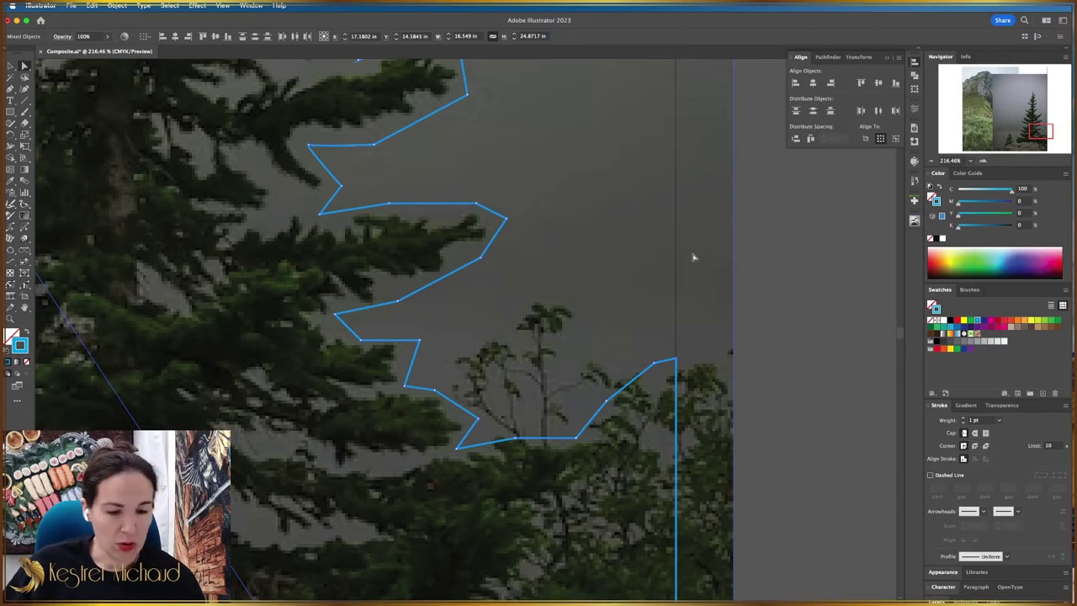
key("a")
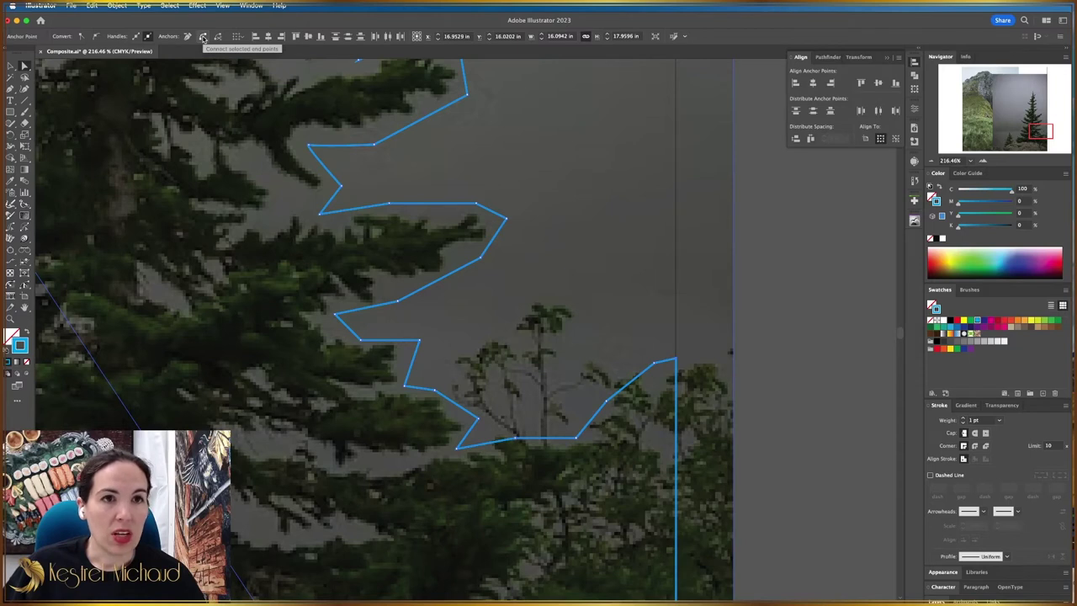
left_click(203, 39)
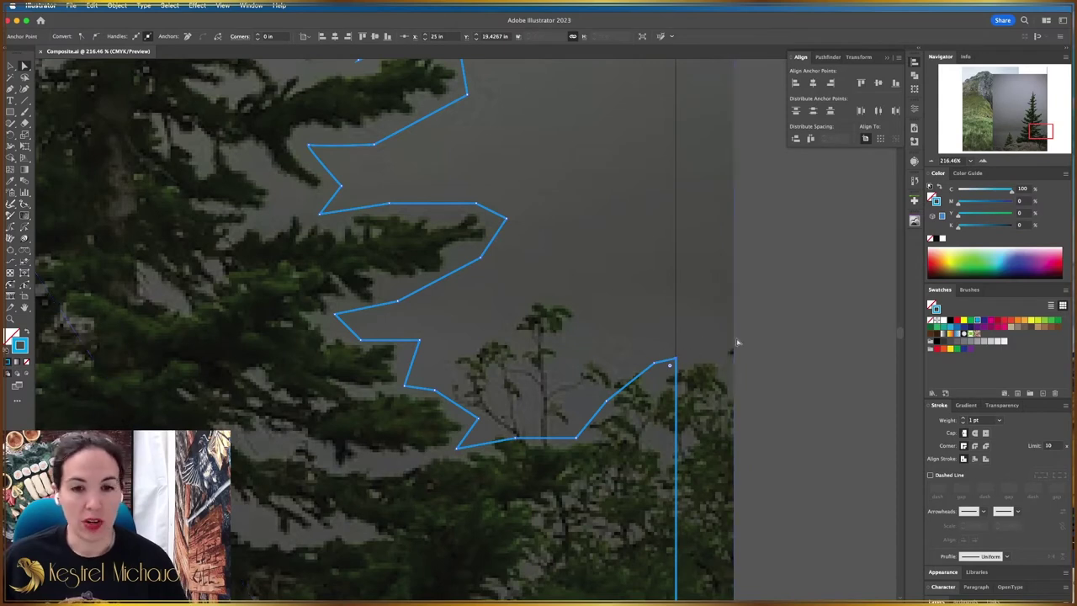
Zoom out and pan to view the whole composite.
mouse_move(678, 362)
left_mouse_down()
mouse_move(733, 397)
mouse_move(649, 251)
mouse_move(698, 289)
mouse_move(697, 339)
mouse_move(678, 349)
left_mouse_up()
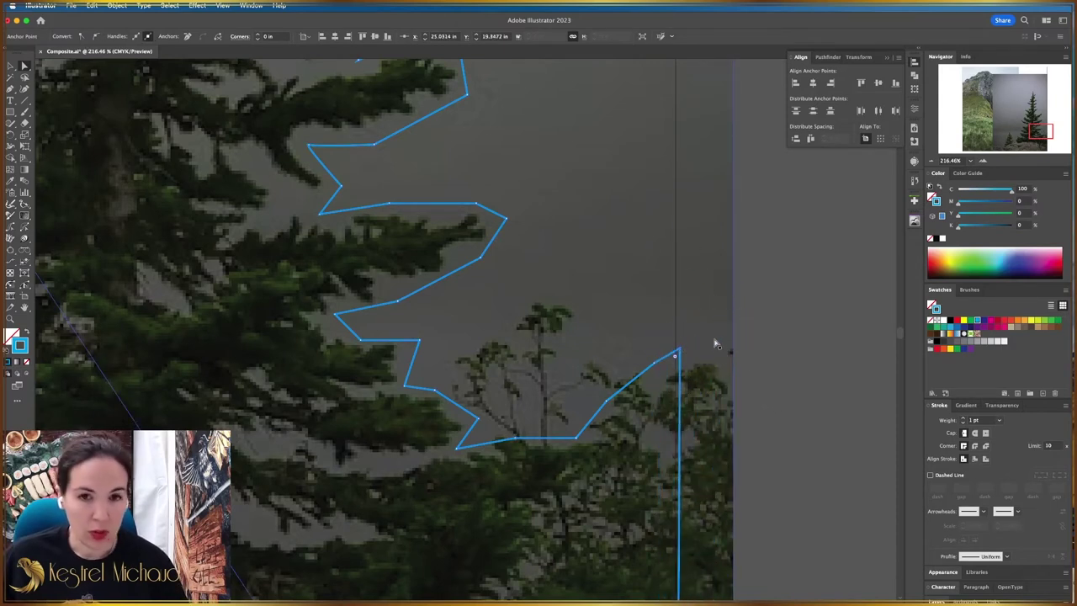
key("super+z")
left_click(805, 355)
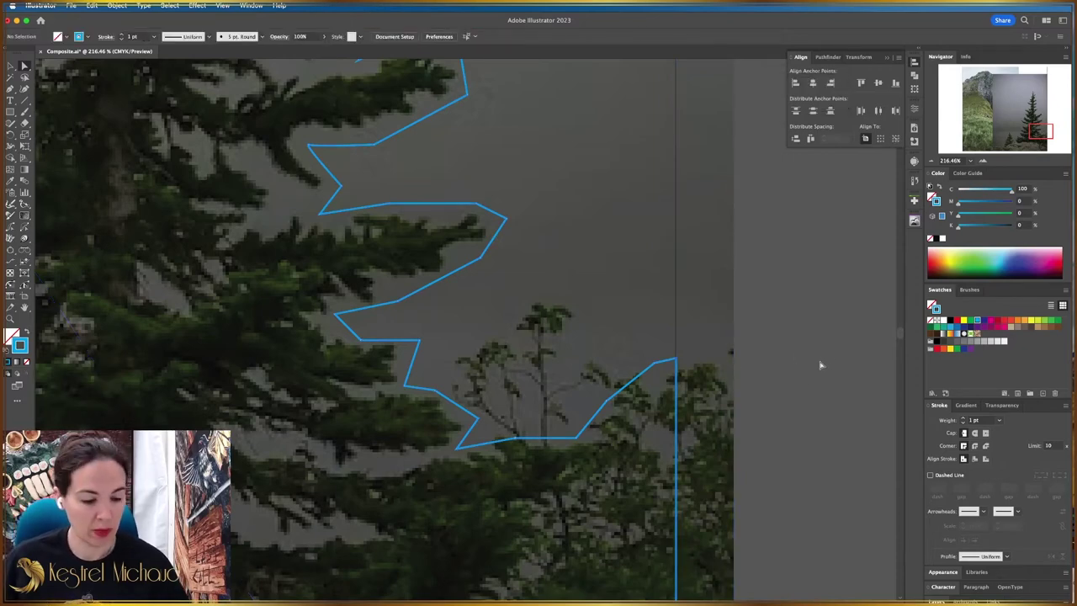
key("z")
left_click_drag(860, 351, 718, 348)
key("space")
scroll(718, 349, "down", 3)
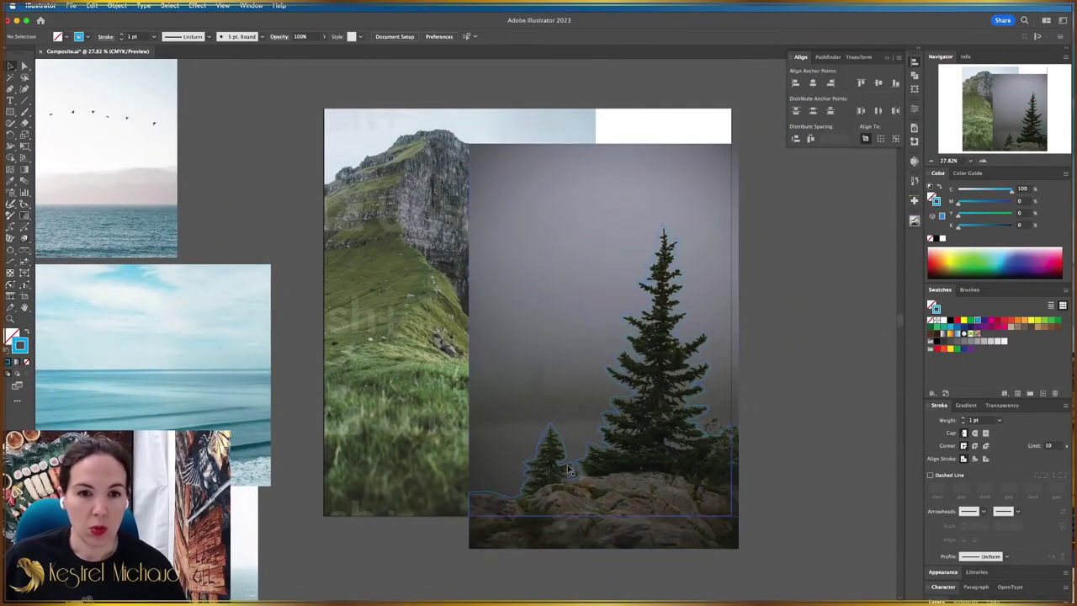
Select the closed tree outline with the tree photo and make a clipping mask from them.
left_click(580, 467)
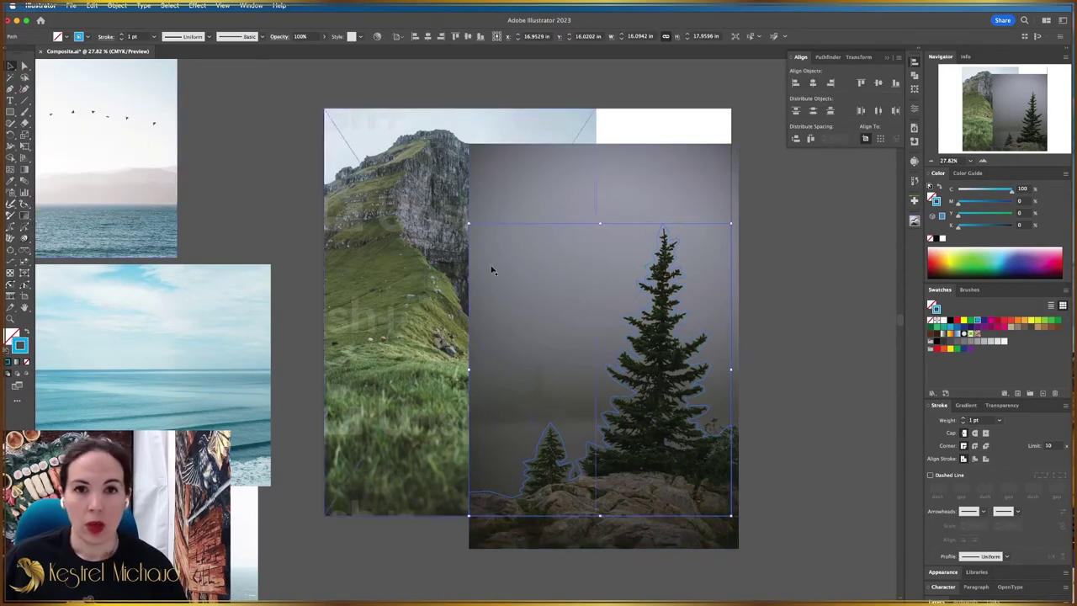
left_click(698, 191, "shift")
left_click(698, 191, "shift")
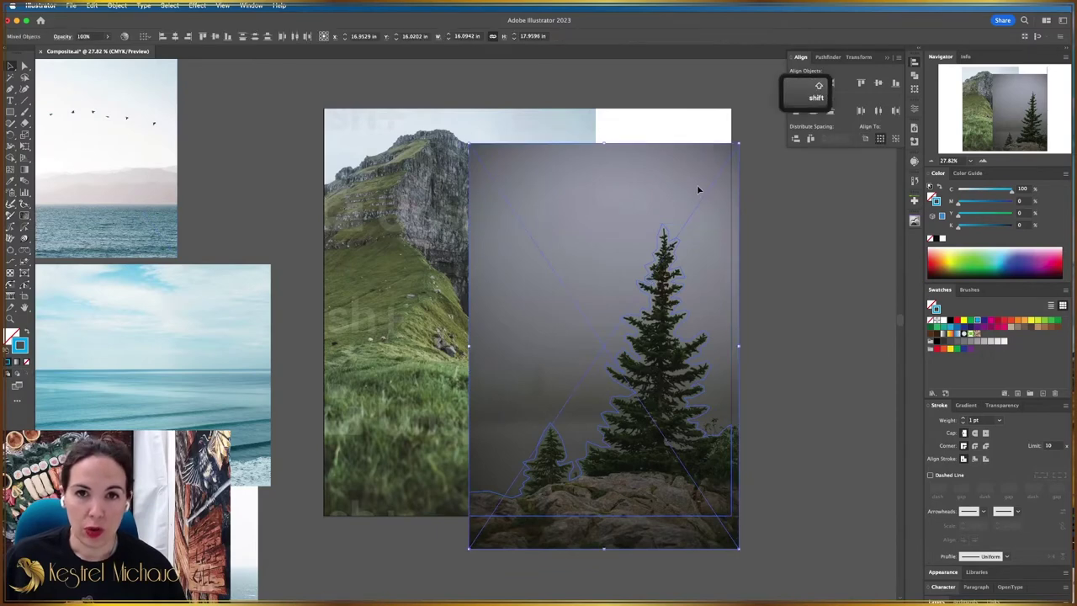
right_click(593, 310)
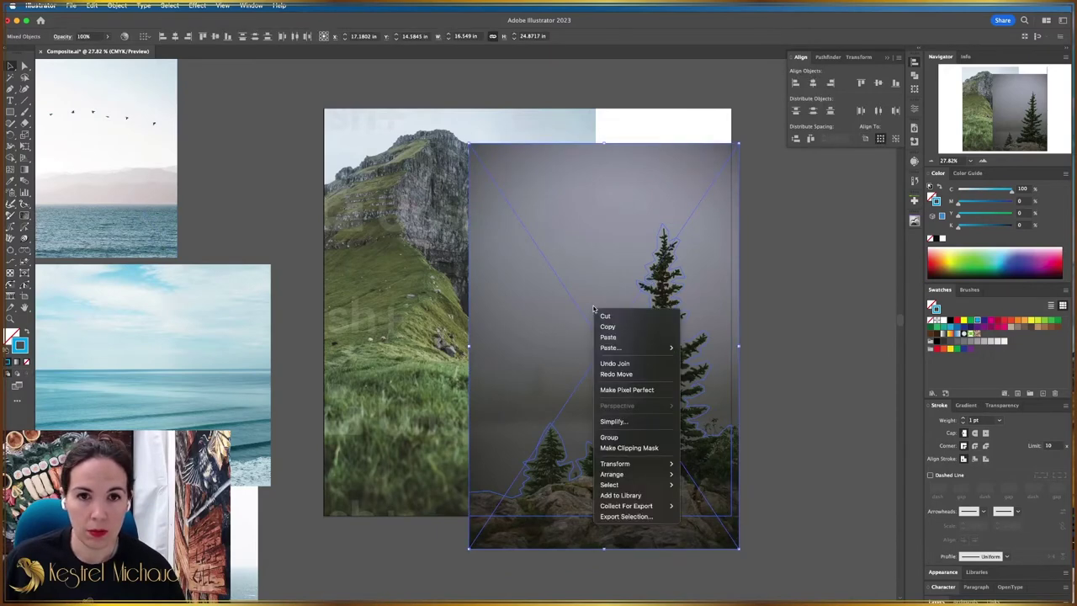
left_click(117, 7)
left_click(117, 7)
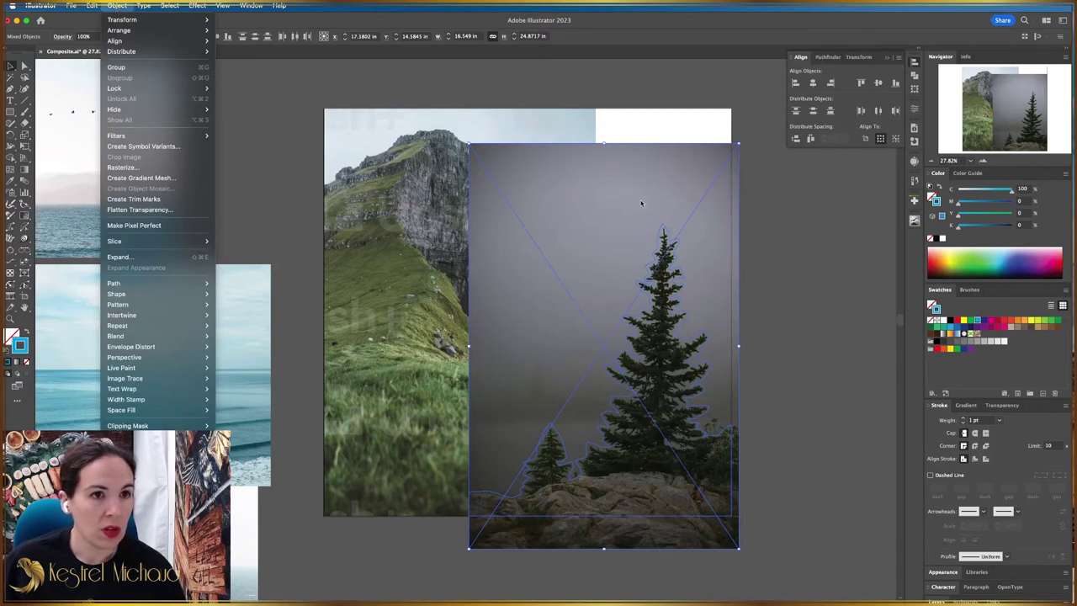
mouse_move(165, 425)
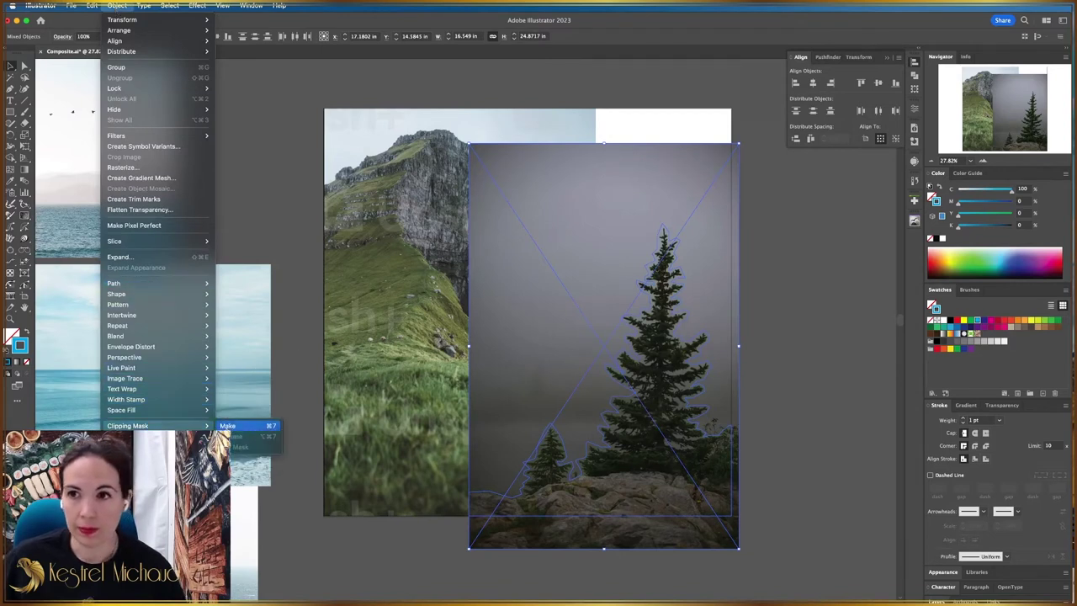
left_click(240, 426)
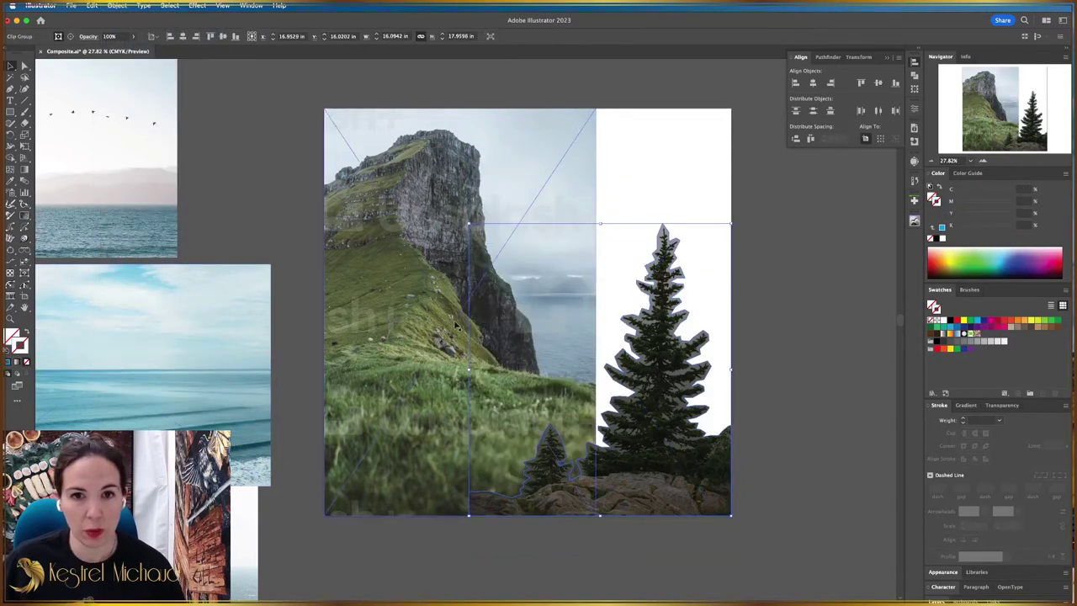
Scale the clipped pine group up proportionally and drag the cliff photo lower on the artboard.
left_click(812, 412)
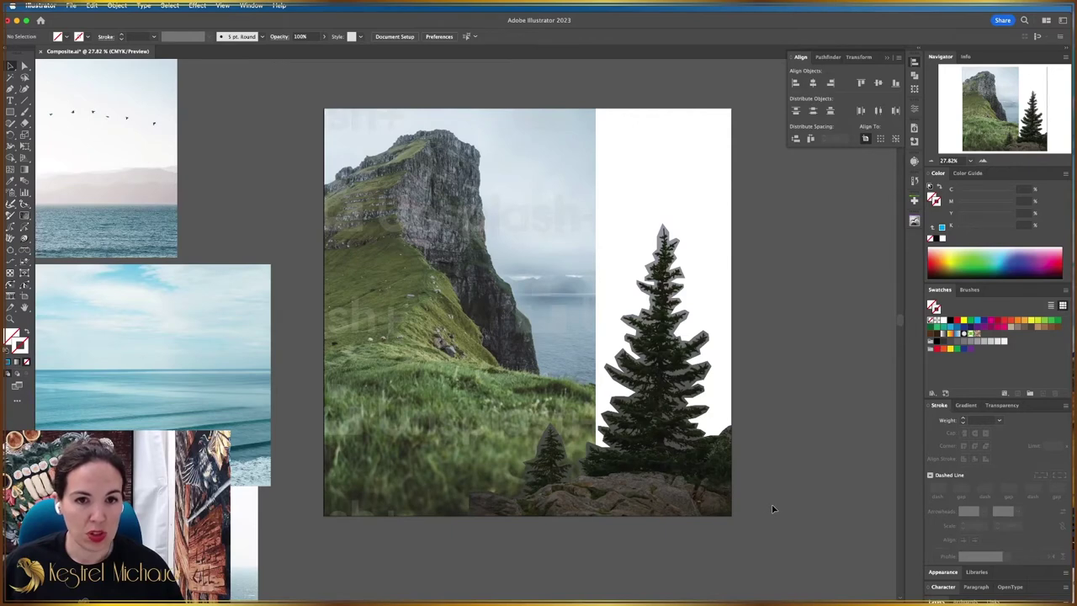
left_click(673, 492)
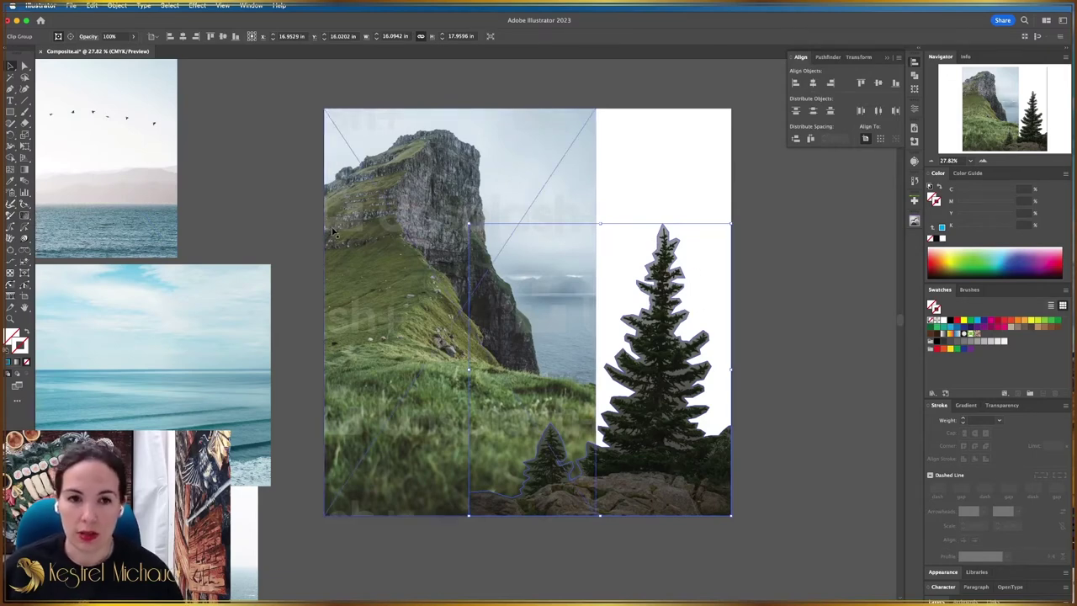
left_click_drag(469, 223, 402, 186)
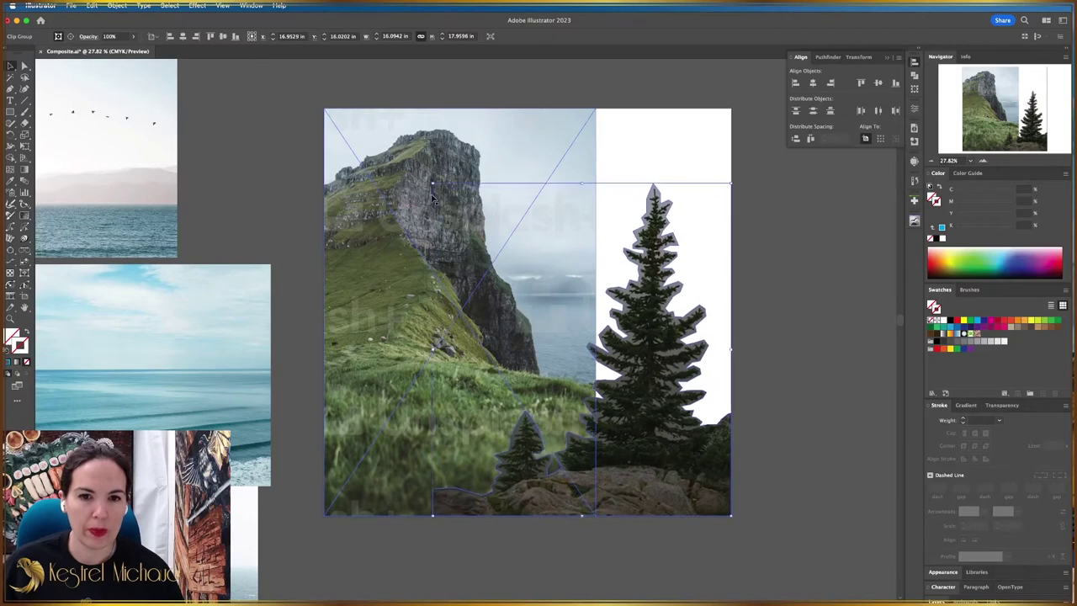
left_click(821, 371)
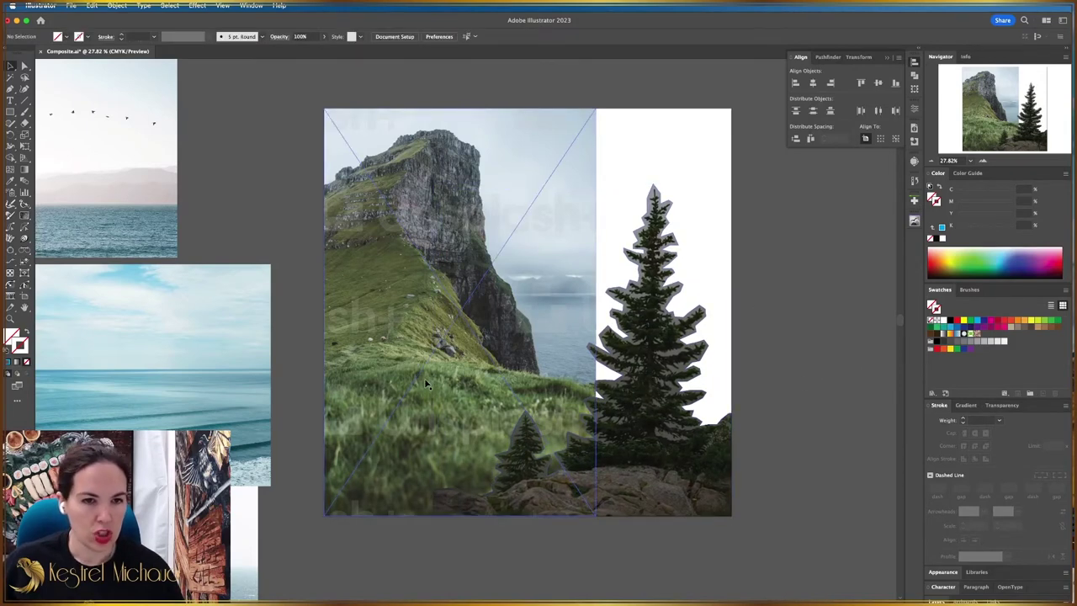
left_click_drag(425, 383, 422, 468)
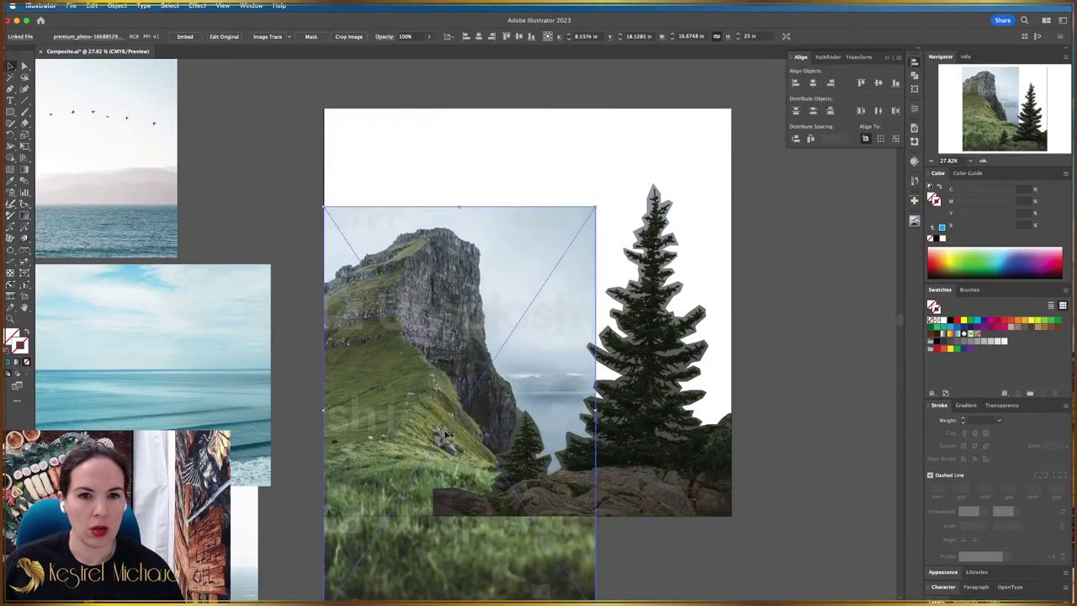
Enlarge the cliff photo proportionally and move it back up, nearer the artboard's top edge.
left_click_drag(324, 206, 263, 139)
left_click_drag(436, 253, 456, 253)
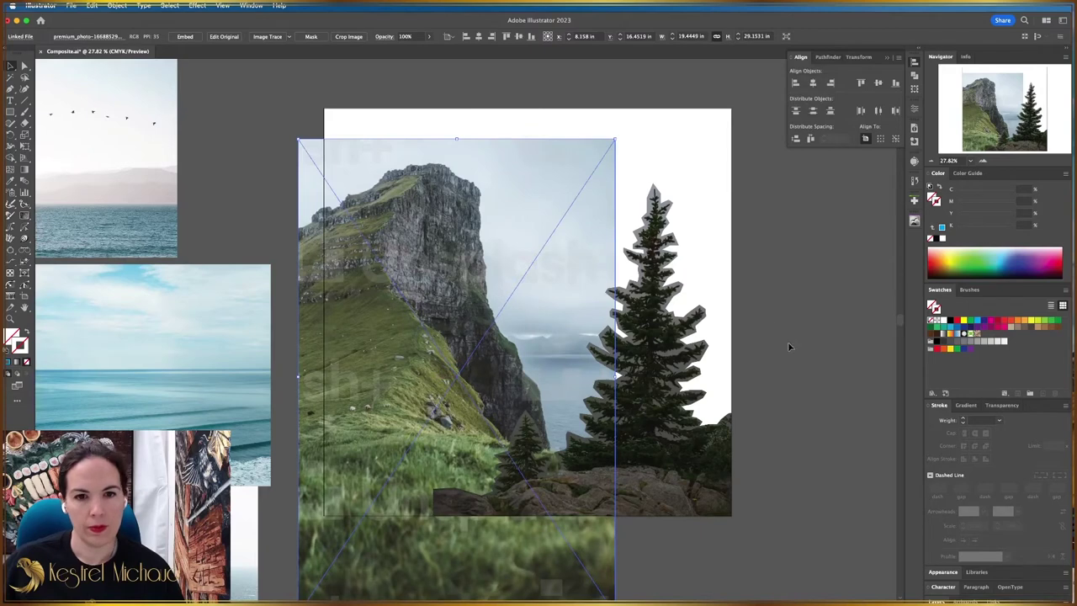
left_click(602, 316, "shift")
key("super+shift+a")
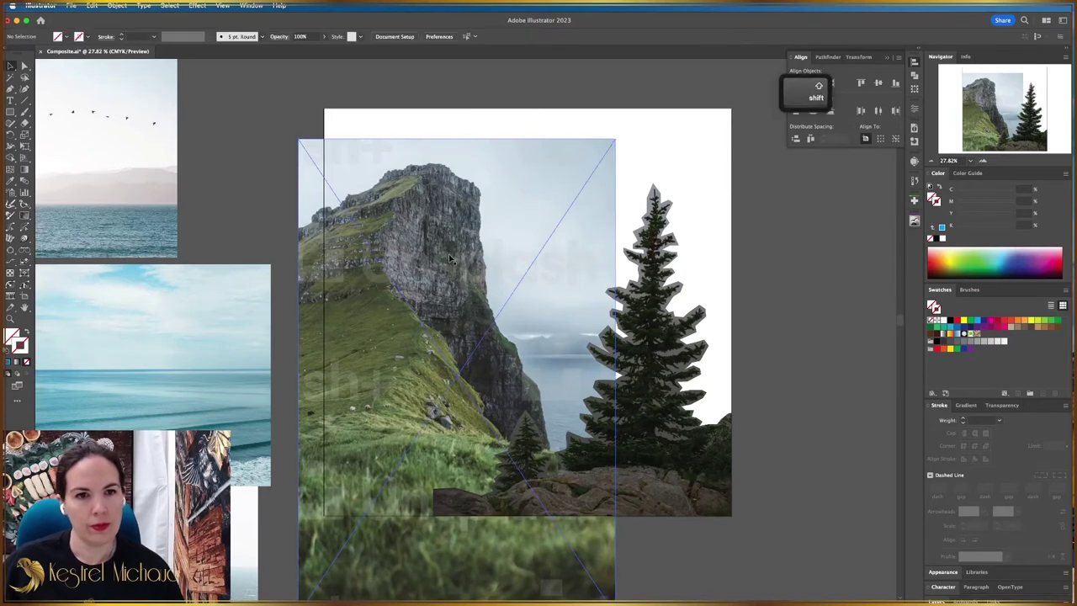
left_click_drag(452, 243, 452, 289)
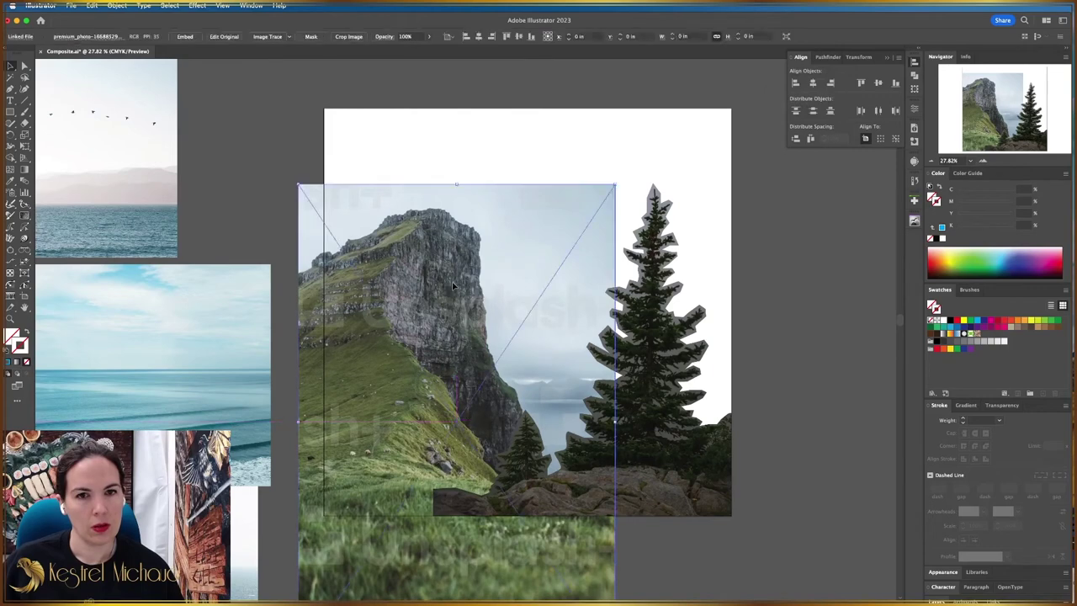
left_click_drag(461, 345, 460, 305)
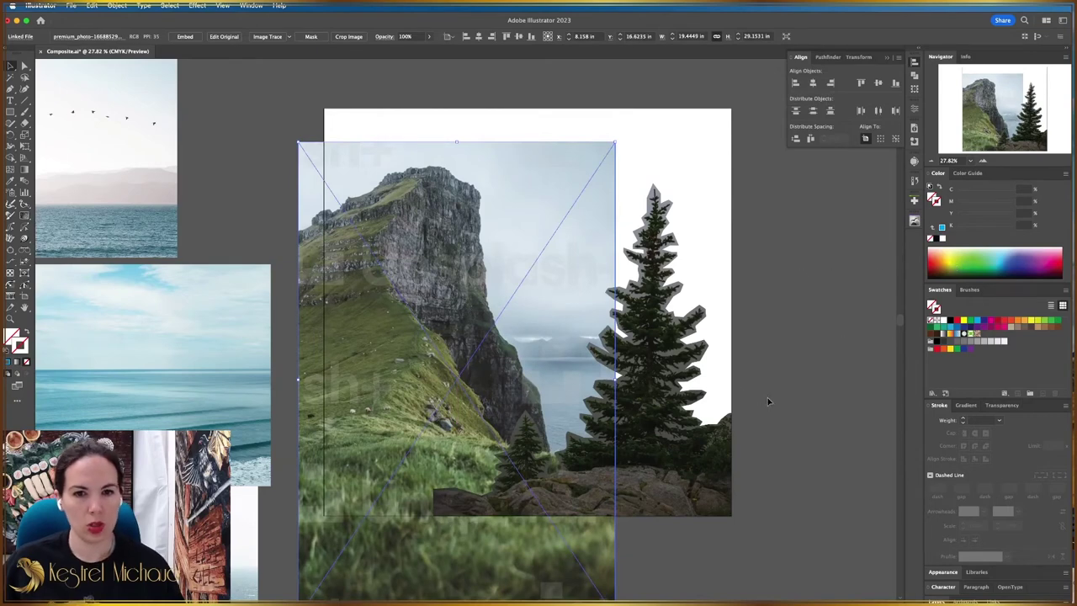
left_click(799, 393)
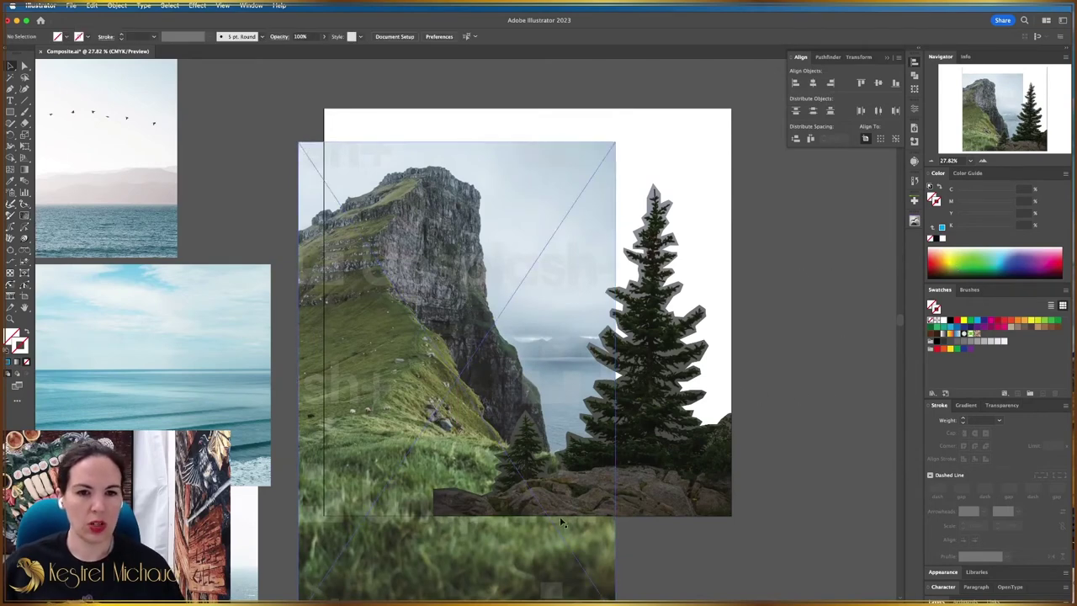
left_click_drag(562, 523, 536, 536)
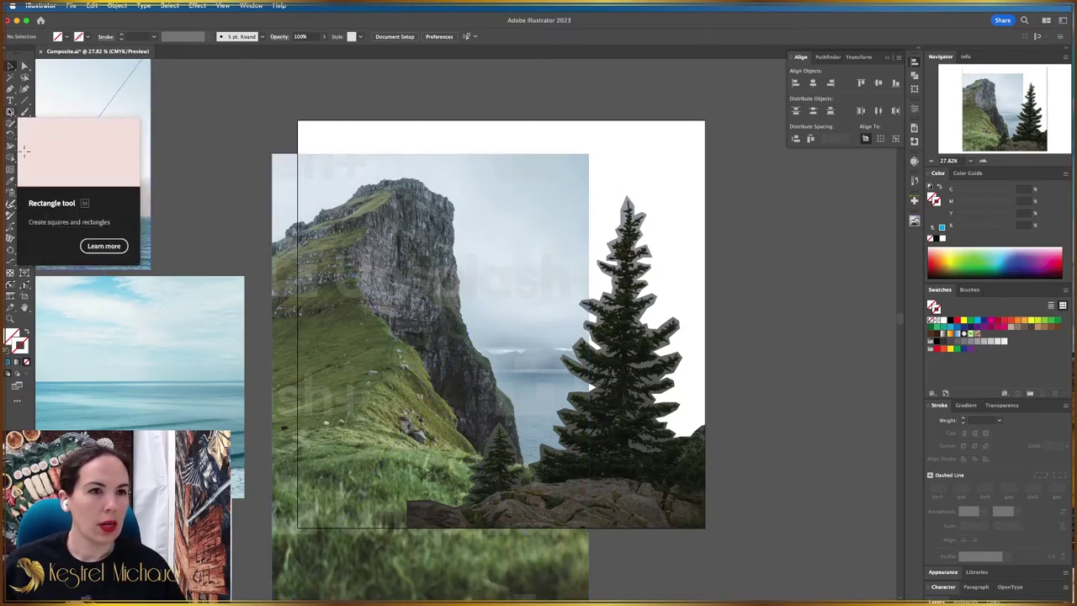
Draw a rectangle from the artboard's bottom-left corner up and right over the cliff.
left_click(10, 112)
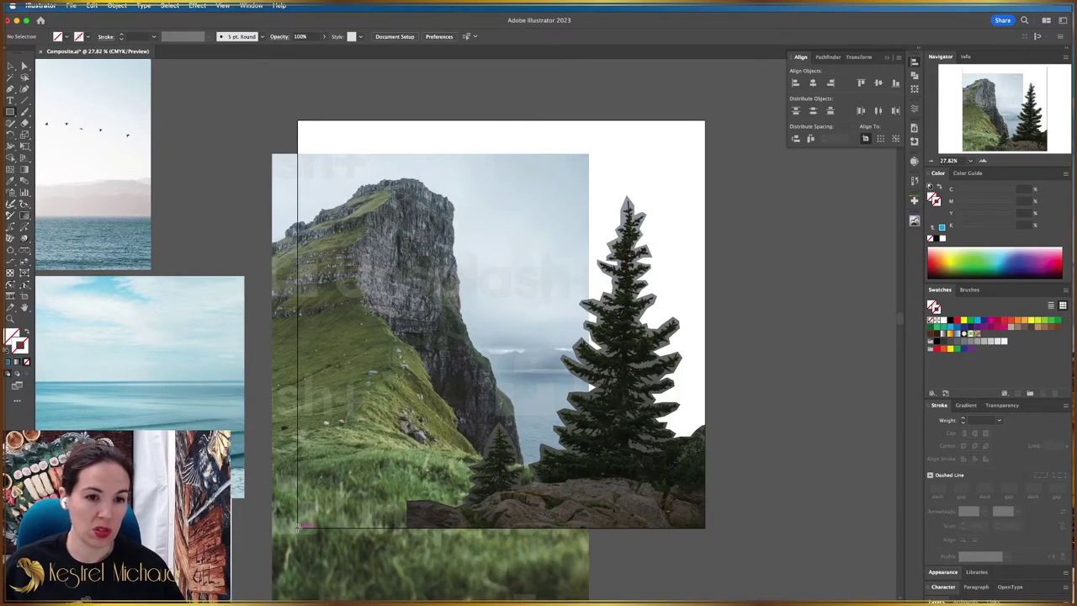
left_click_drag(298, 527, 298, 527)
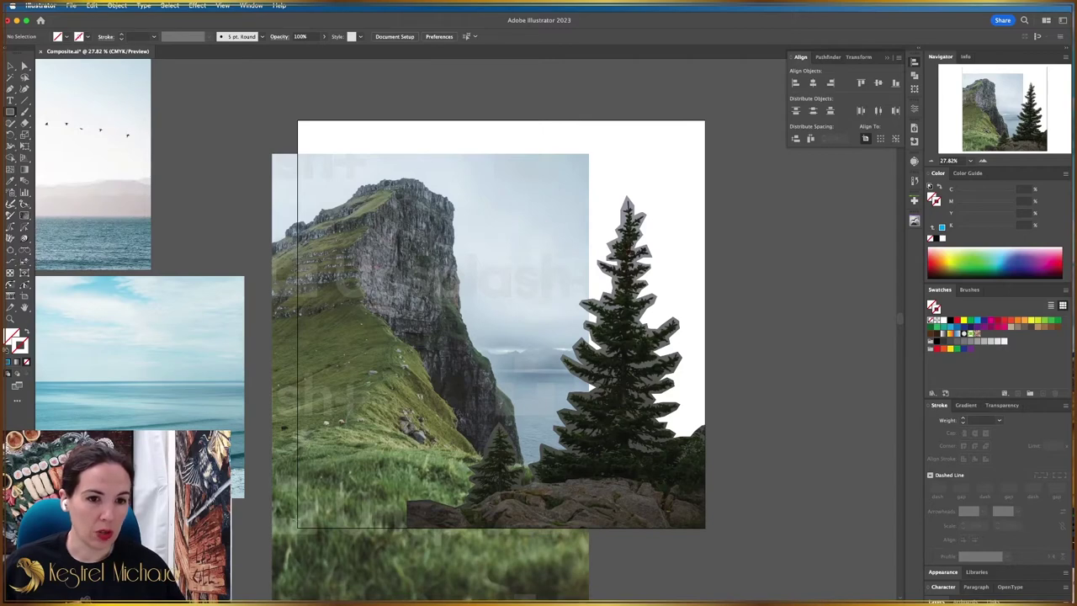
left_click_drag(298, 526, 533, 170)
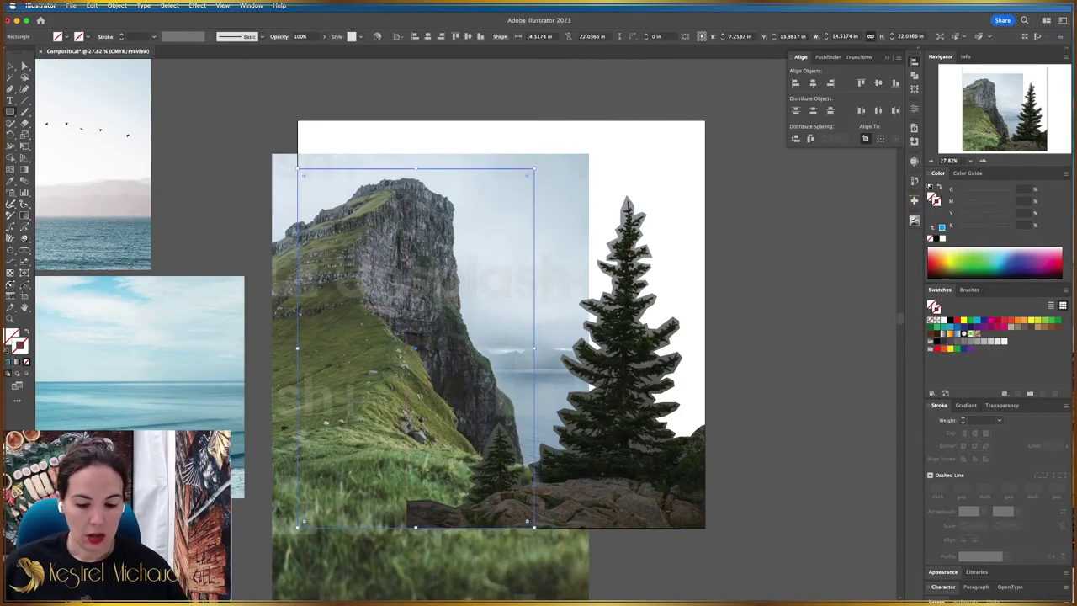
key("equal")
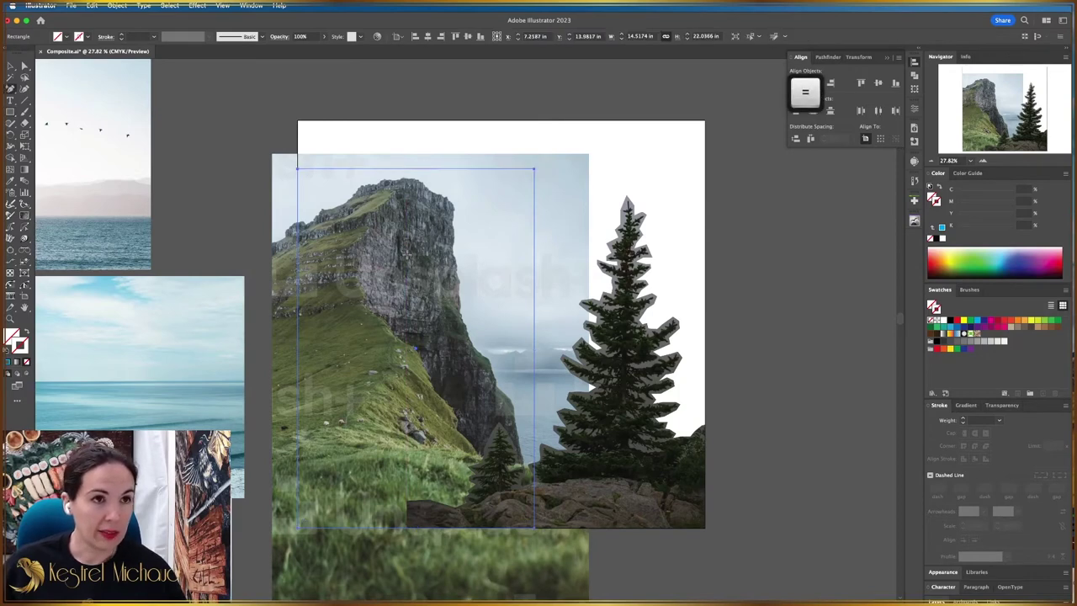
Add two anchor points on the rectangle's top edge and four on its right edge.
left_click(10, 87)
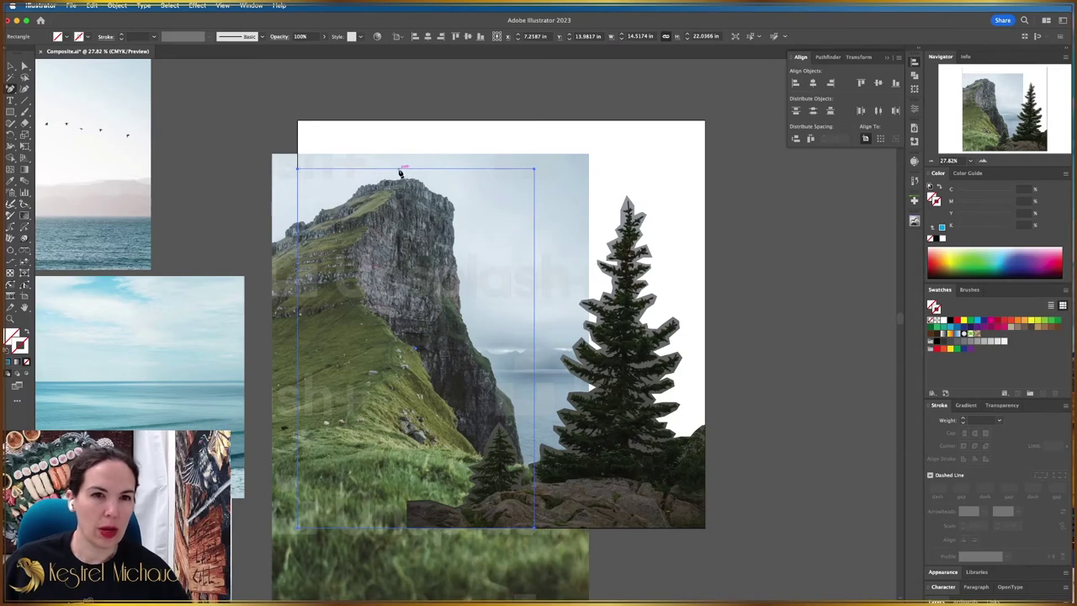
left_click(372, 170)
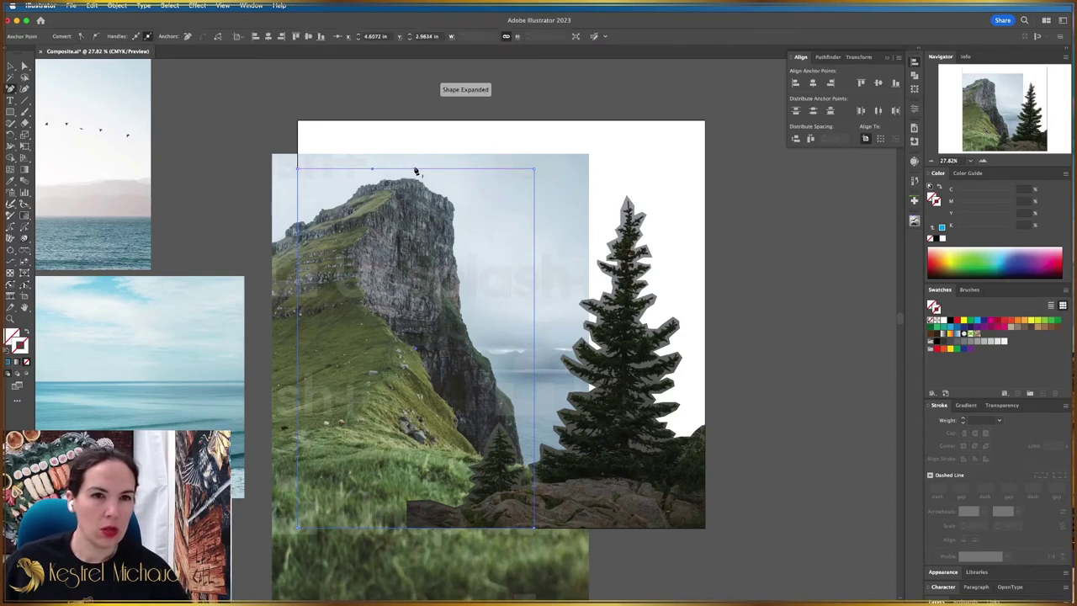
left_click(434, 169)
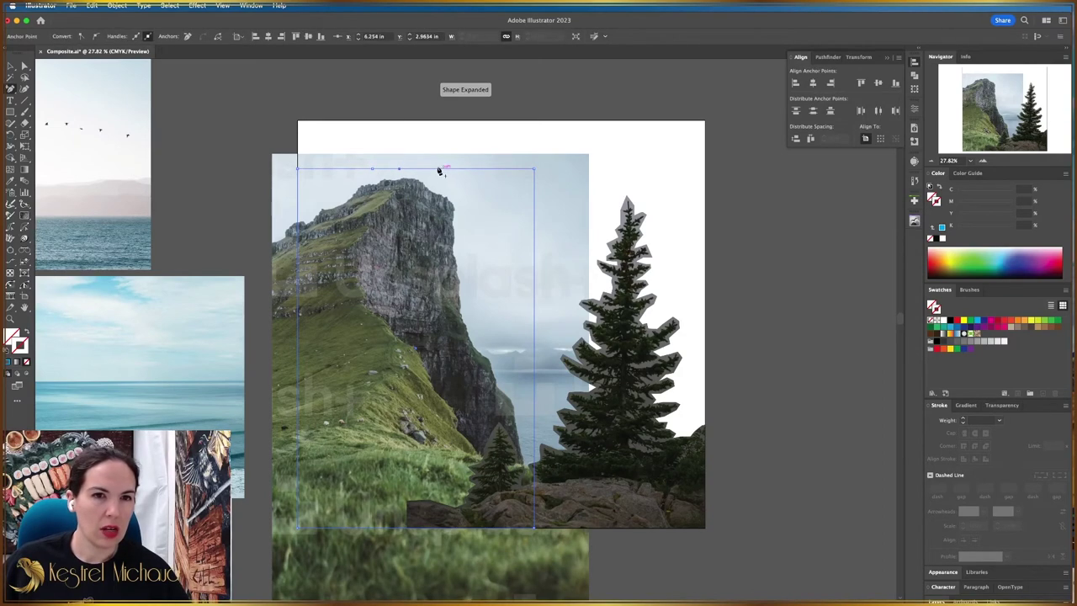
left_click(534, 221)
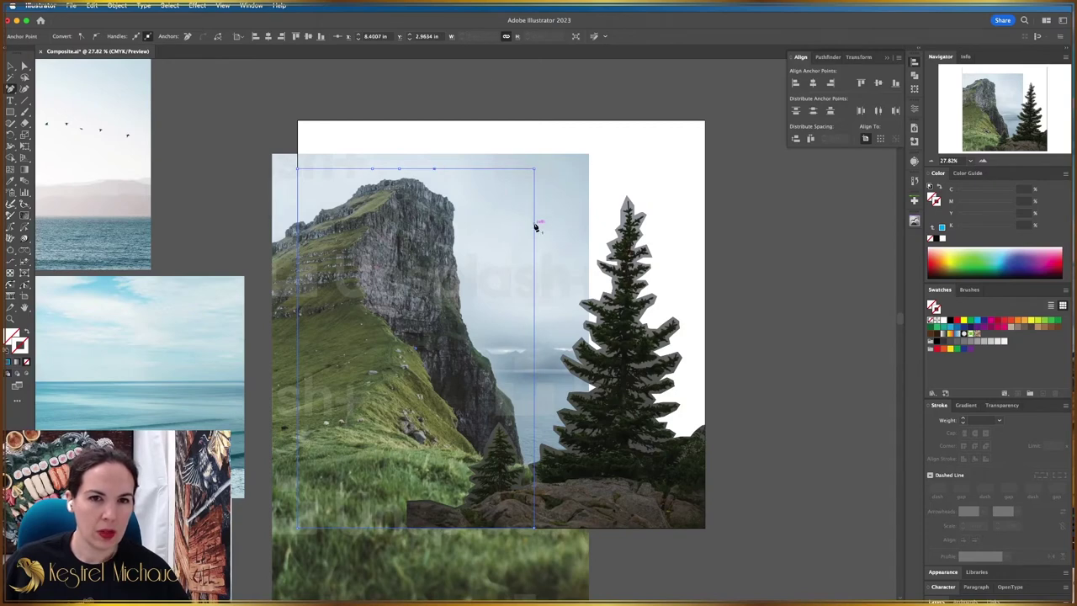
left_click(534, 297)
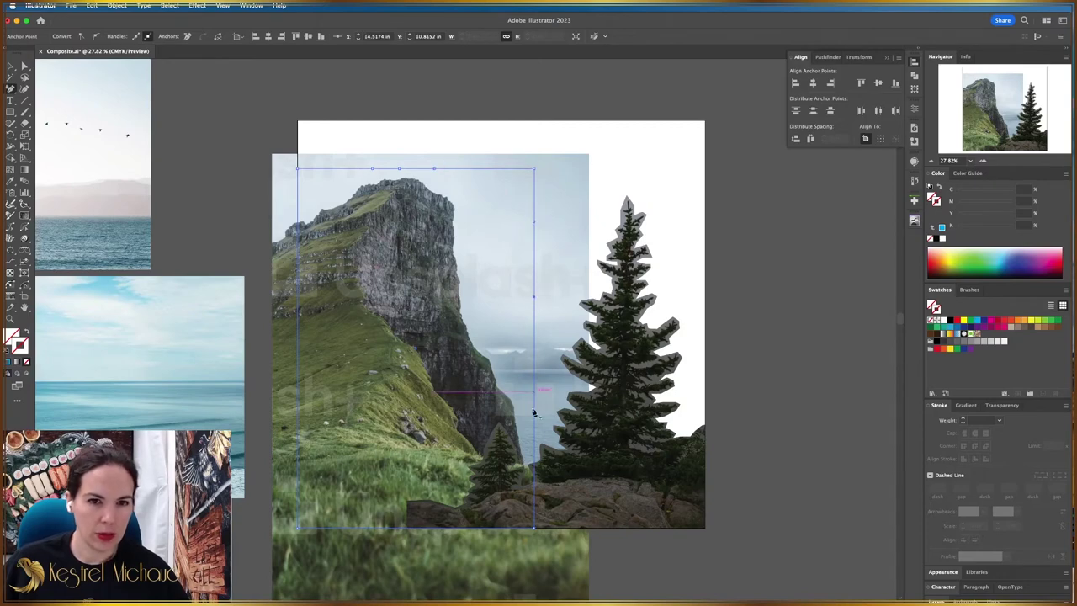
left_click(535, 461)
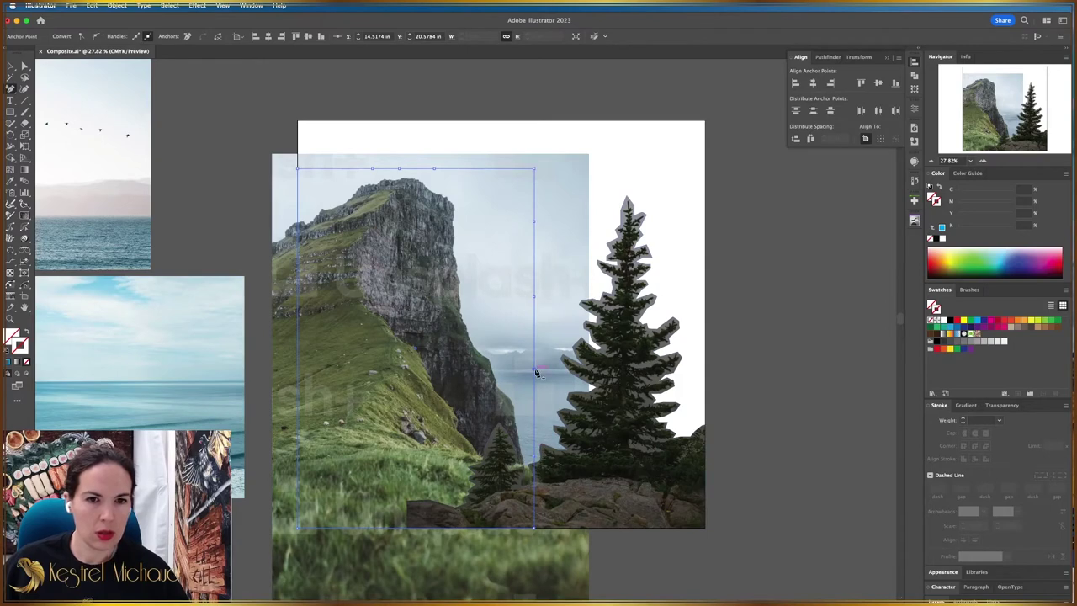
left_click(534, 350)
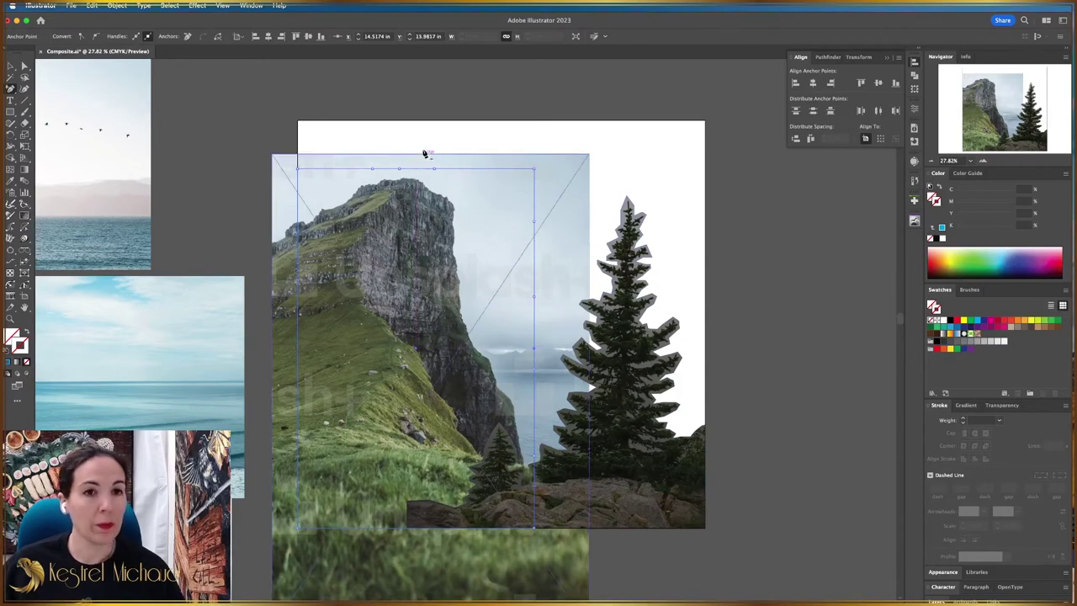
Drag the rectangle's points onto the cliff's ridge and seaward edge.
key("s")
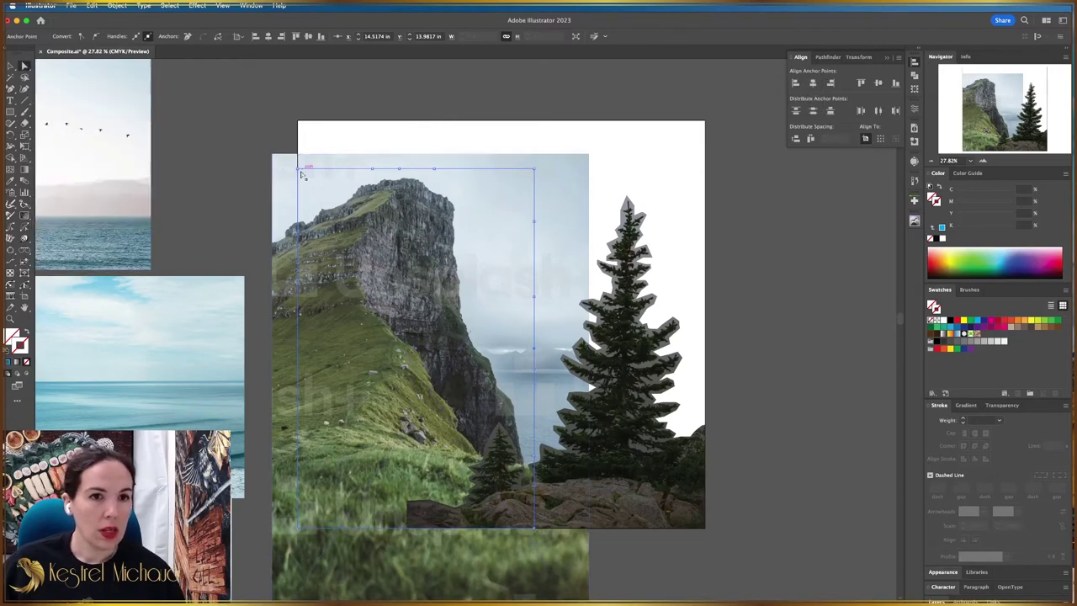
left_click_drag(298, 172, 461, 190)
left_click_drag(539, 227, 528, 461)
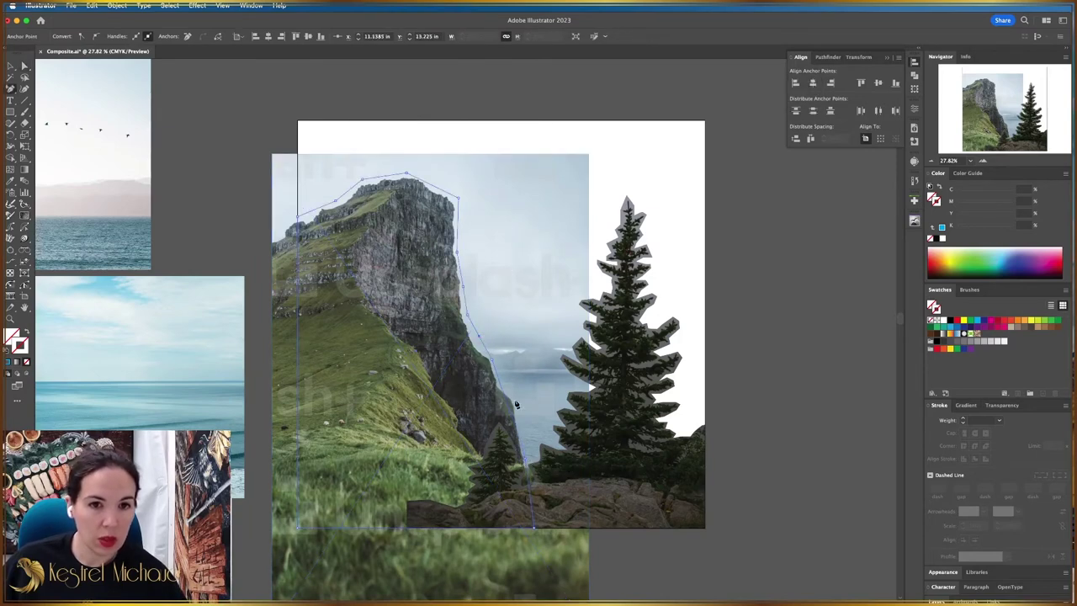
left_click(503, 386)
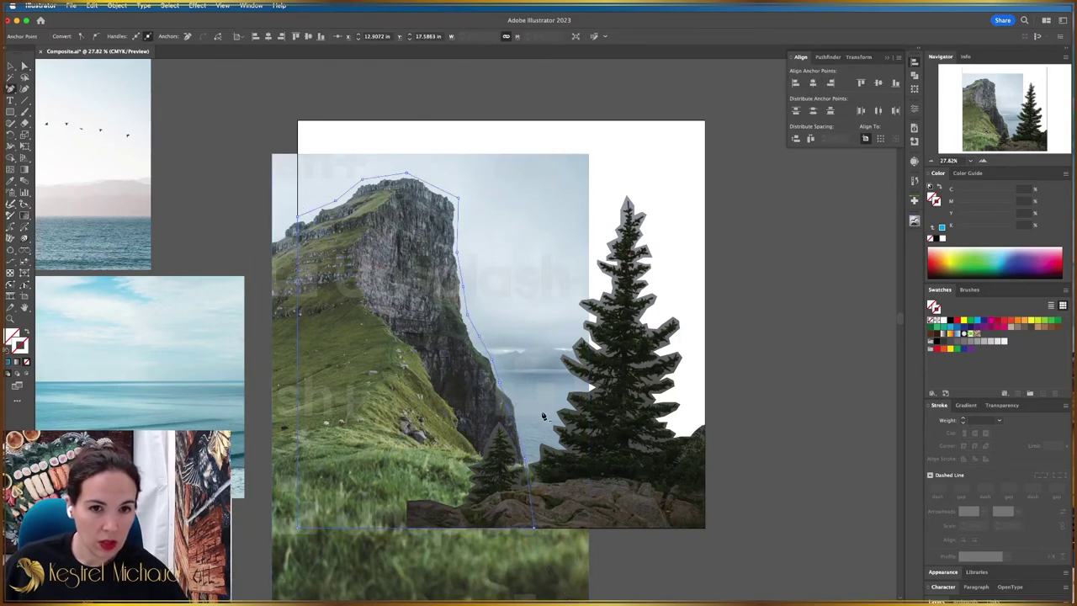
key("s")
left_click(479, 338)
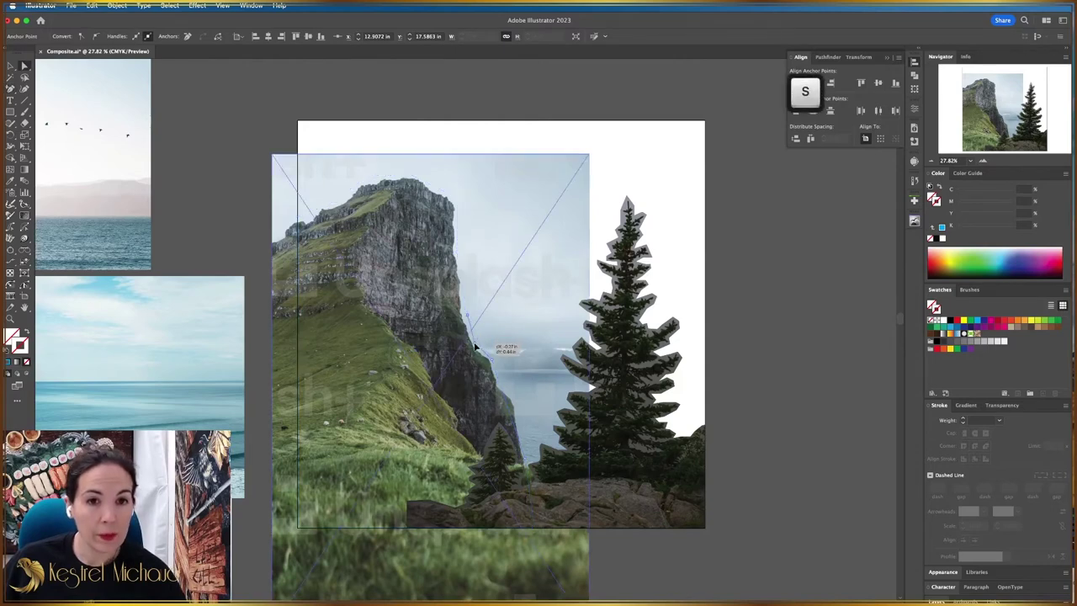
left_click_drag(506, 390, 517, 407)
left_click(586, 425)
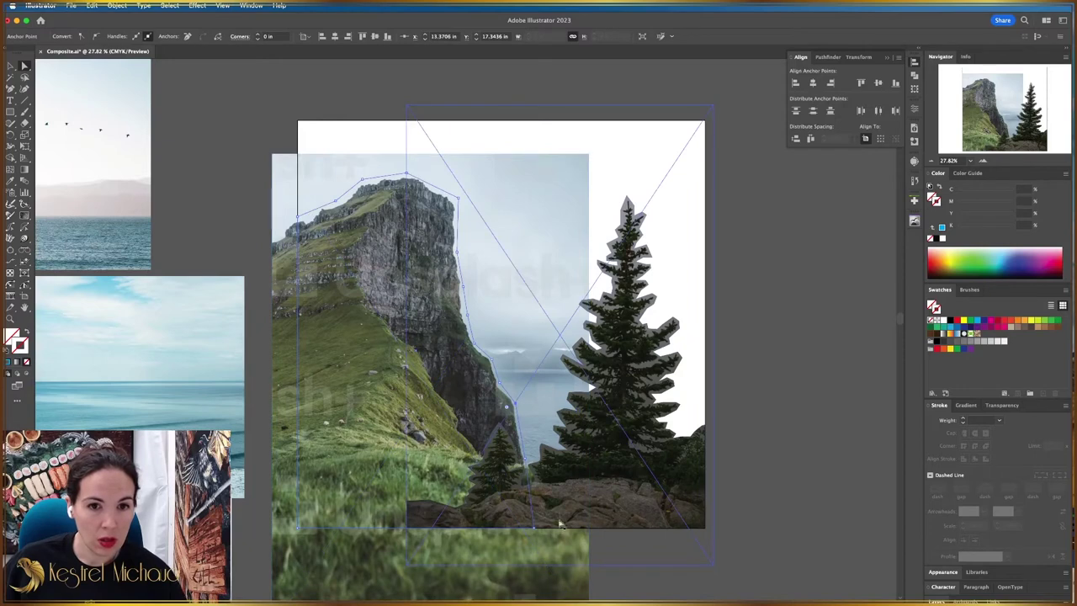
left_click(664, 536)
key("a")
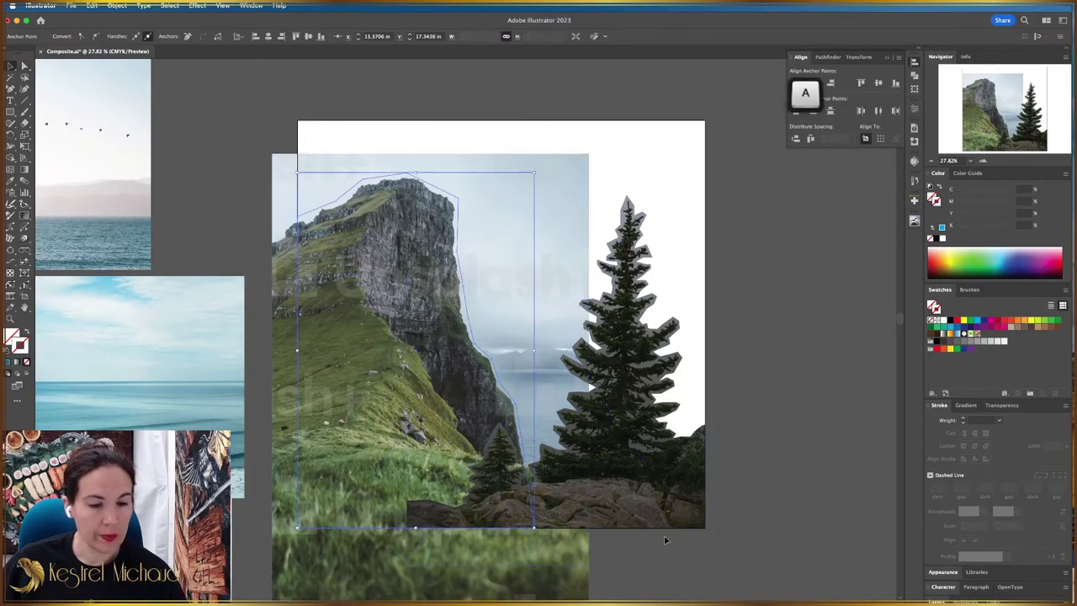
left_click(791, 280)
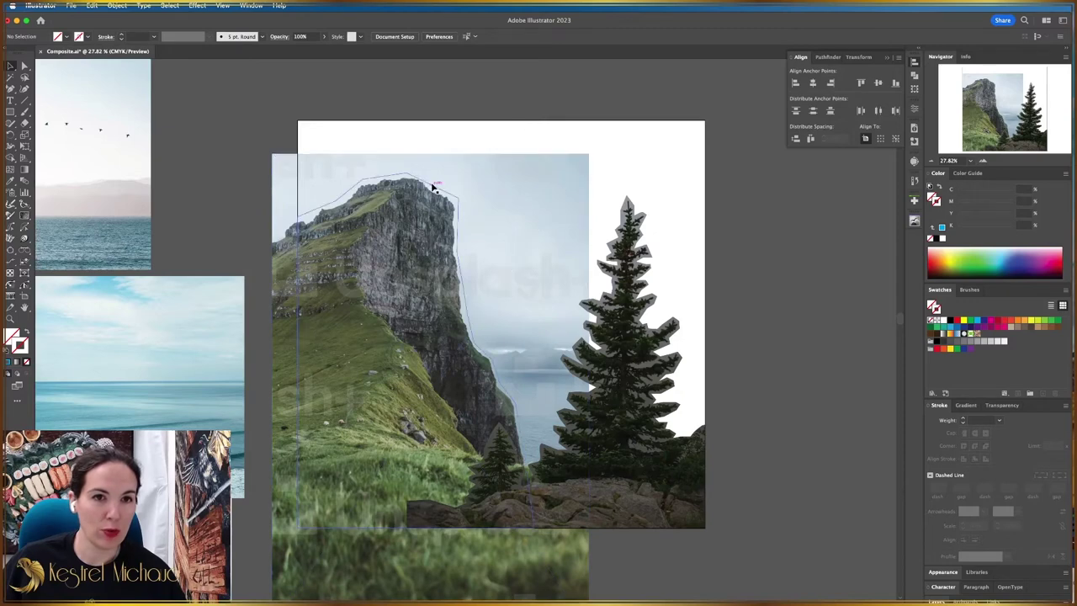
left_click(434, 187)
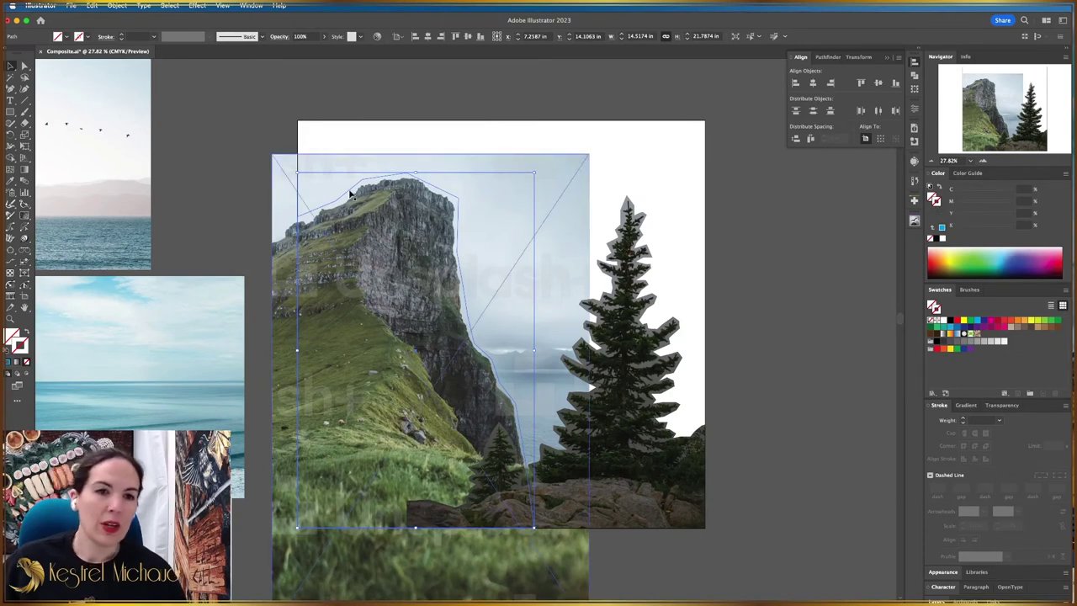
Make a clipping mask of the reshaped outline and cliff photo, removing its hazy sky.
key("shift")
left_click(501, 238, "shift")
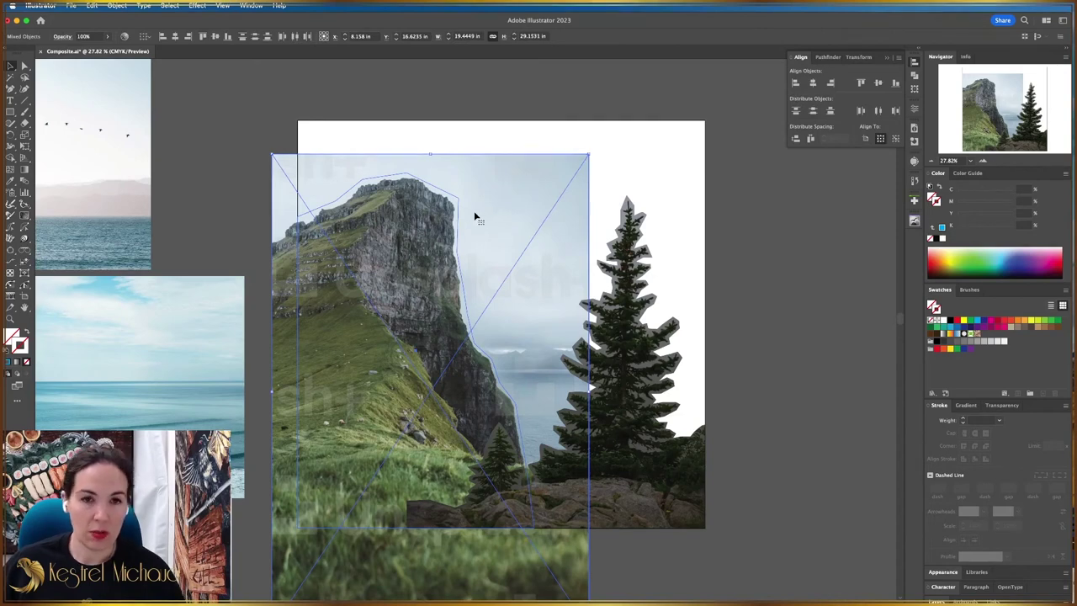
right_click(476, 217)
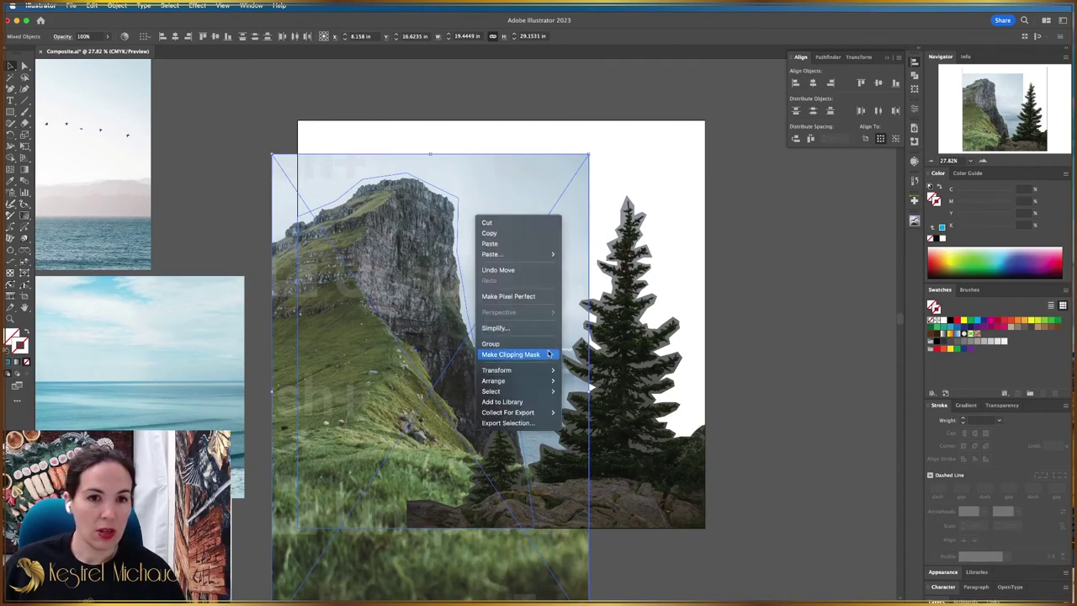
left_click(510, 355)
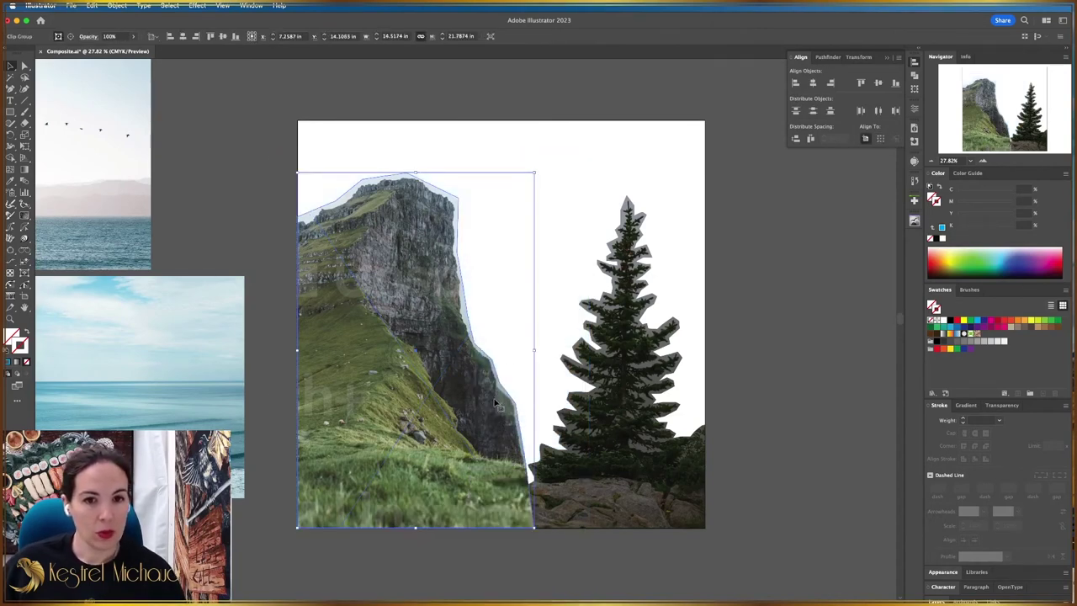
left_click(774, 356)
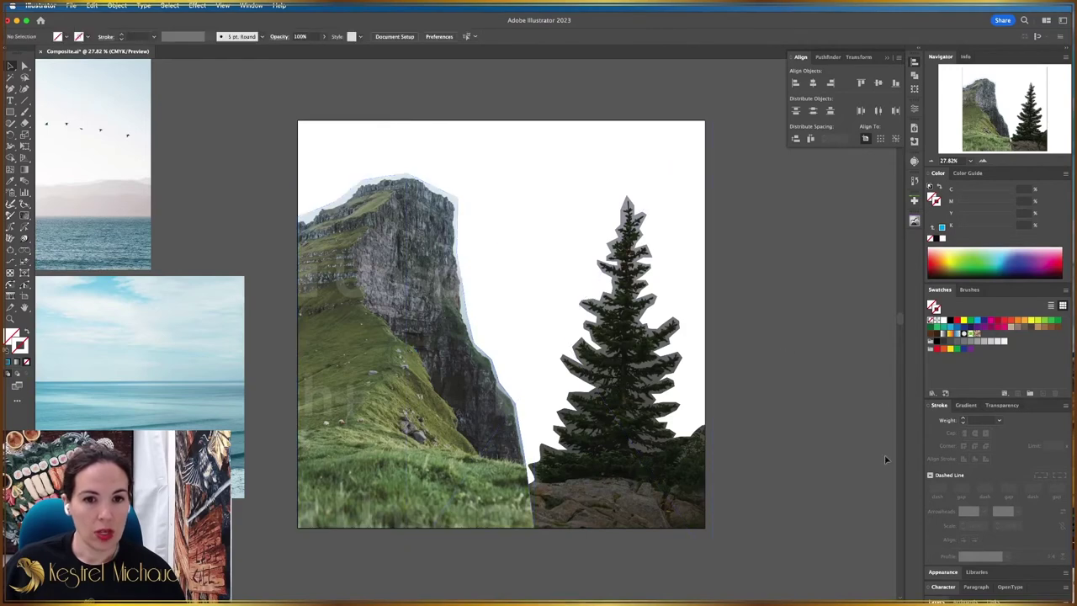
left_click(623, 501)
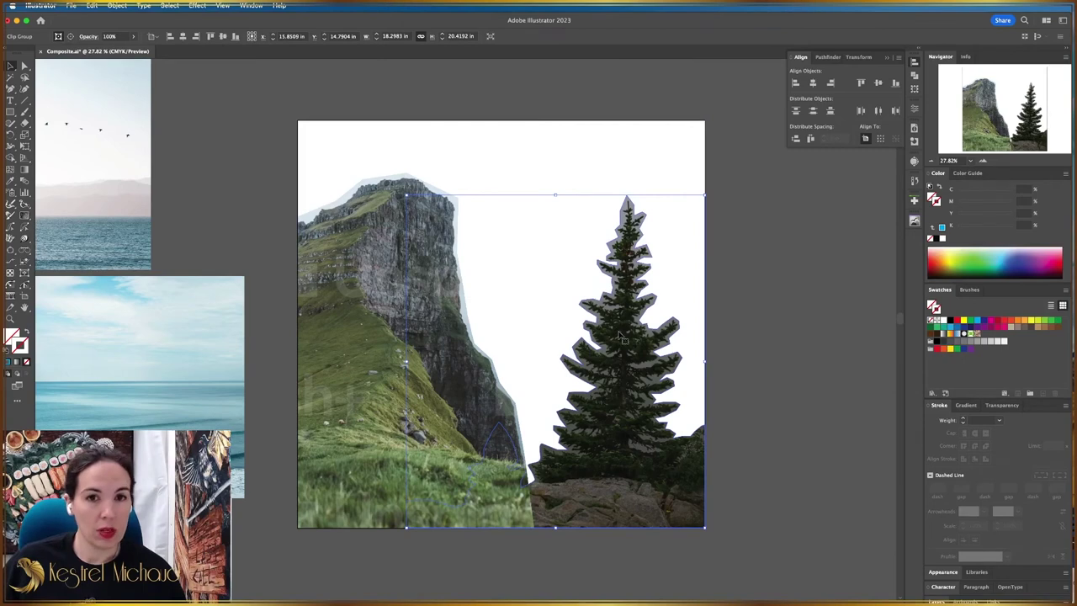
left_click(117, 6)
mouse_move(126, 31)
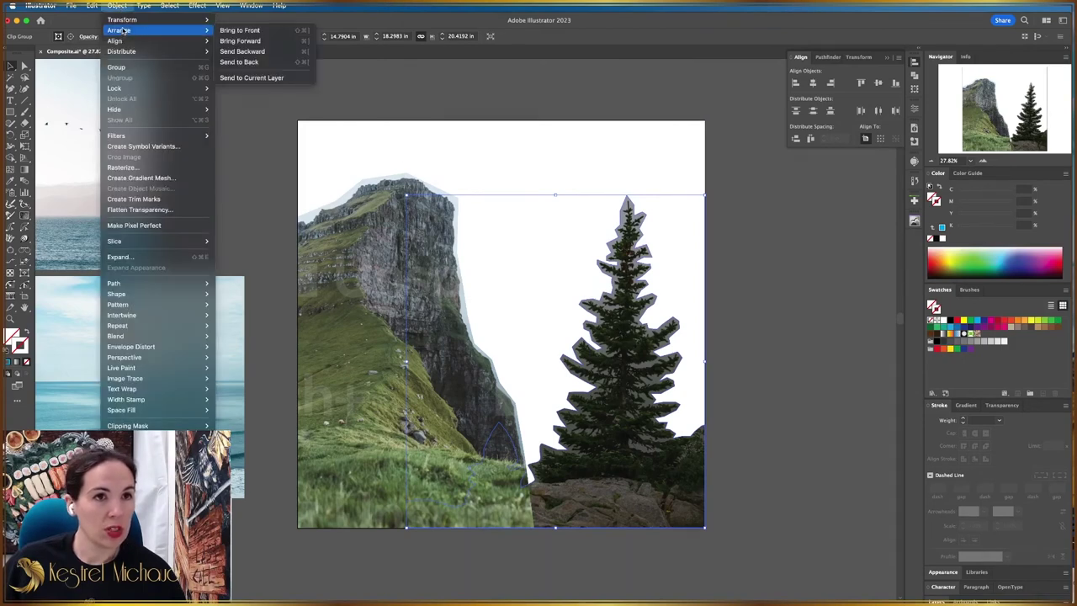
left_click(262, 31)
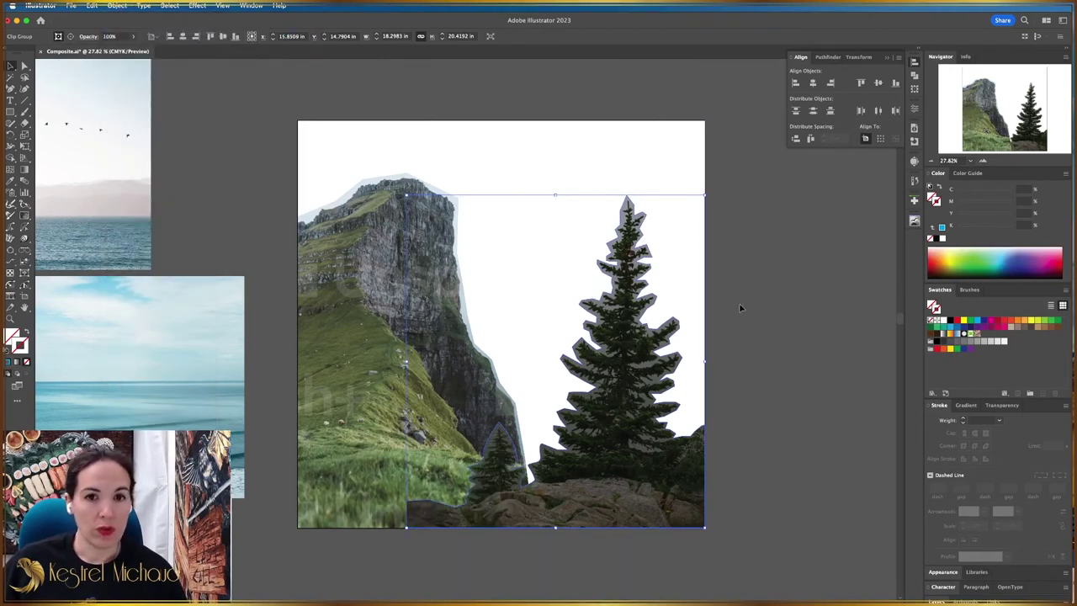
left_click(789, 317)
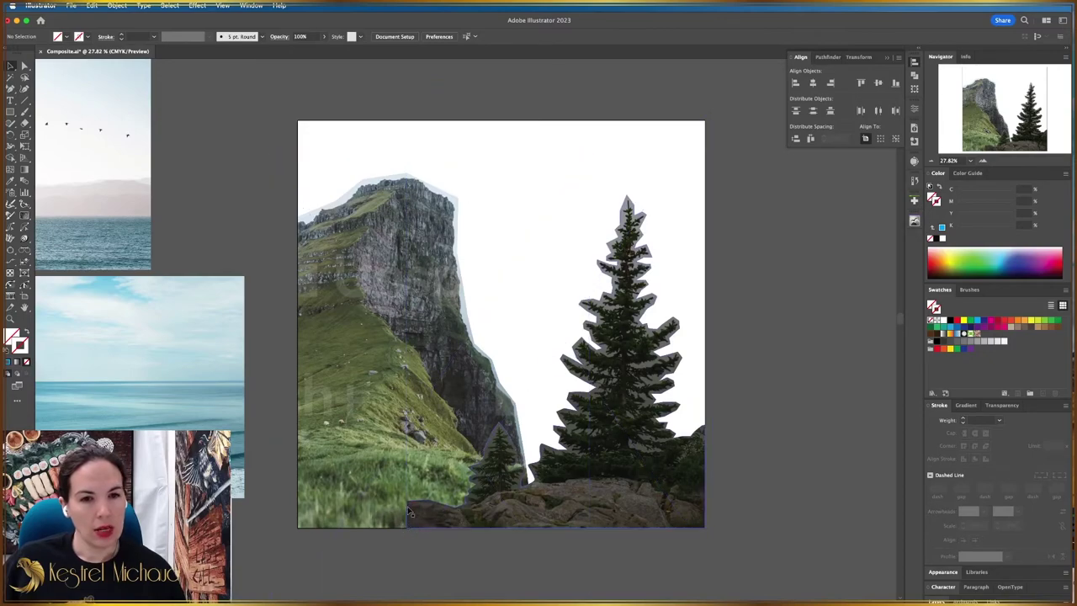
key("z")
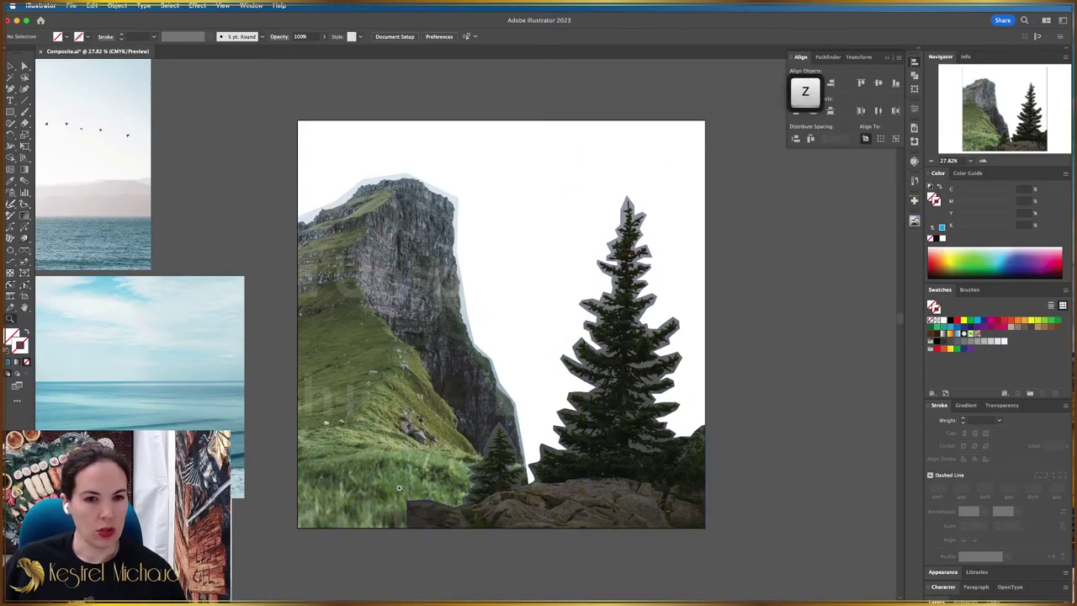
left_click(401, 488)
left_click_drag(467, 510, 600, 528)
scroll(592, 414, "down", 3)
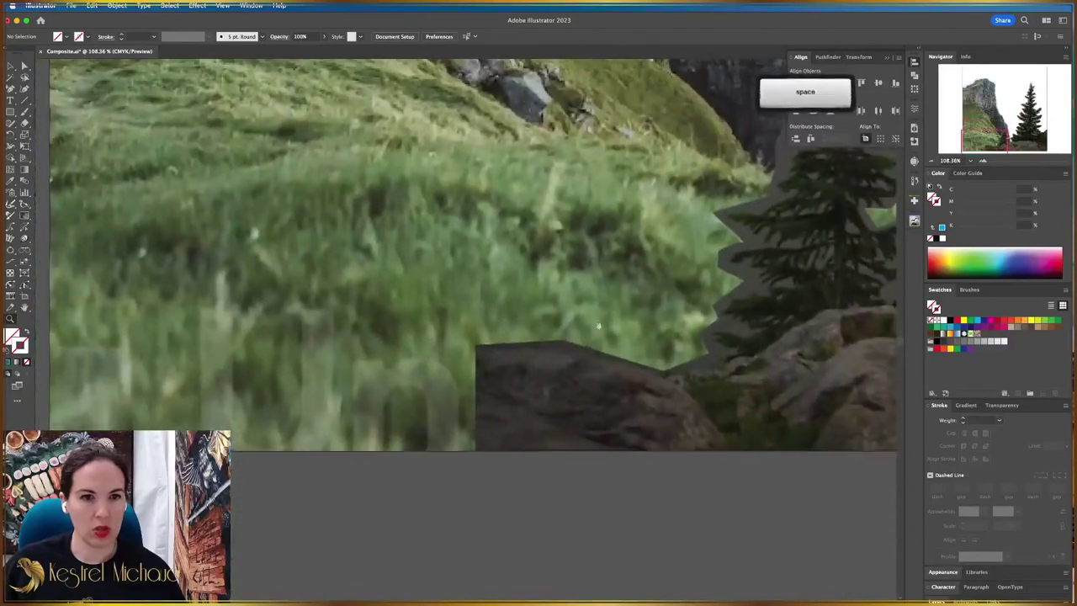
scroll(377, 397, "down", 4)
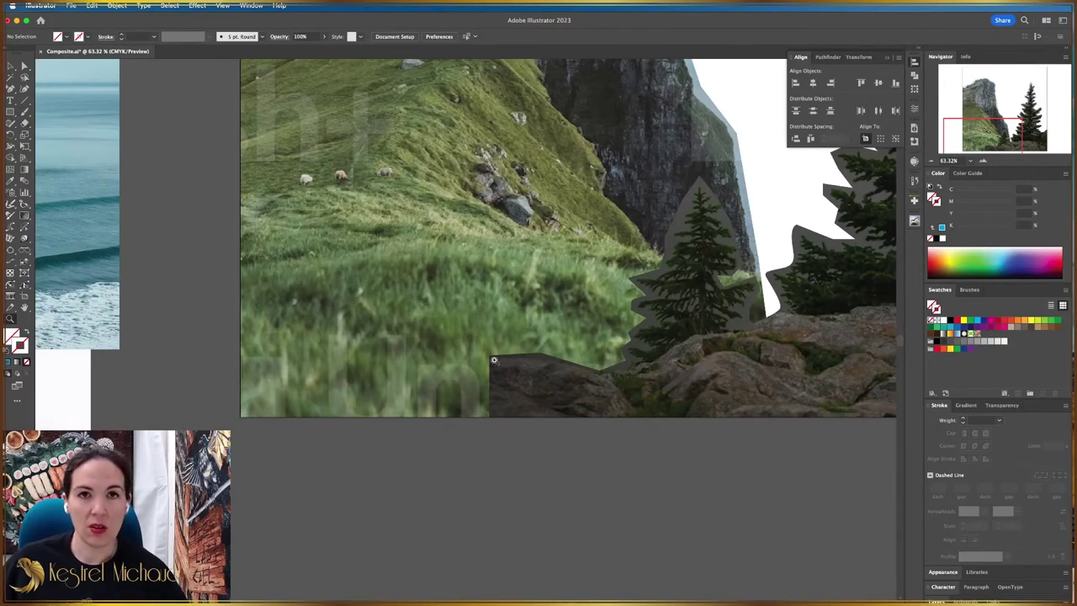
Draw a closed Pen path tracing a curved mound left of the rock along the bottom edge.
key("p")
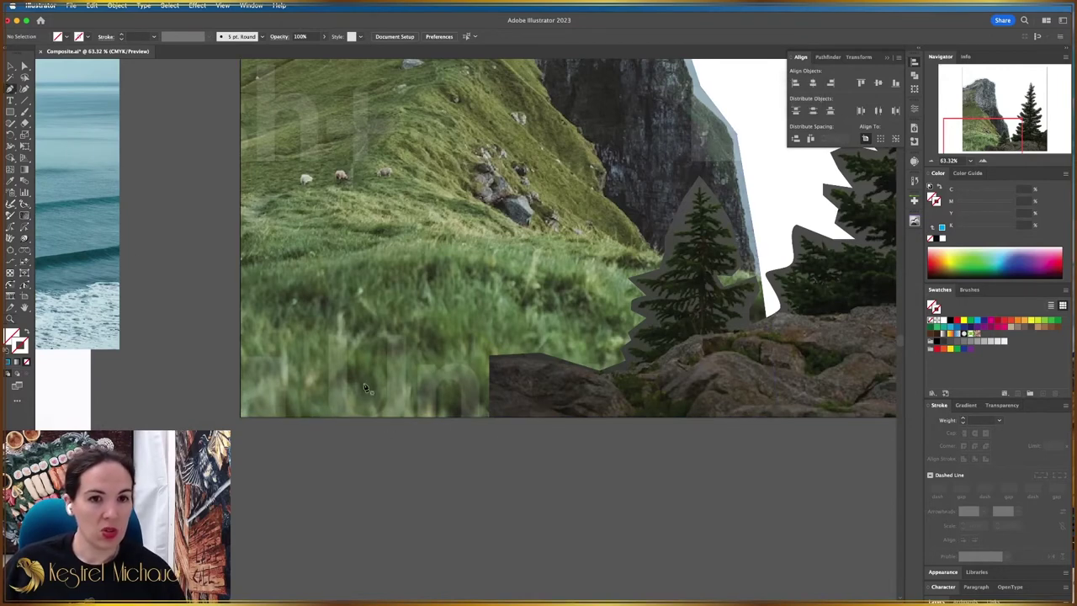
left_click(381, 416)
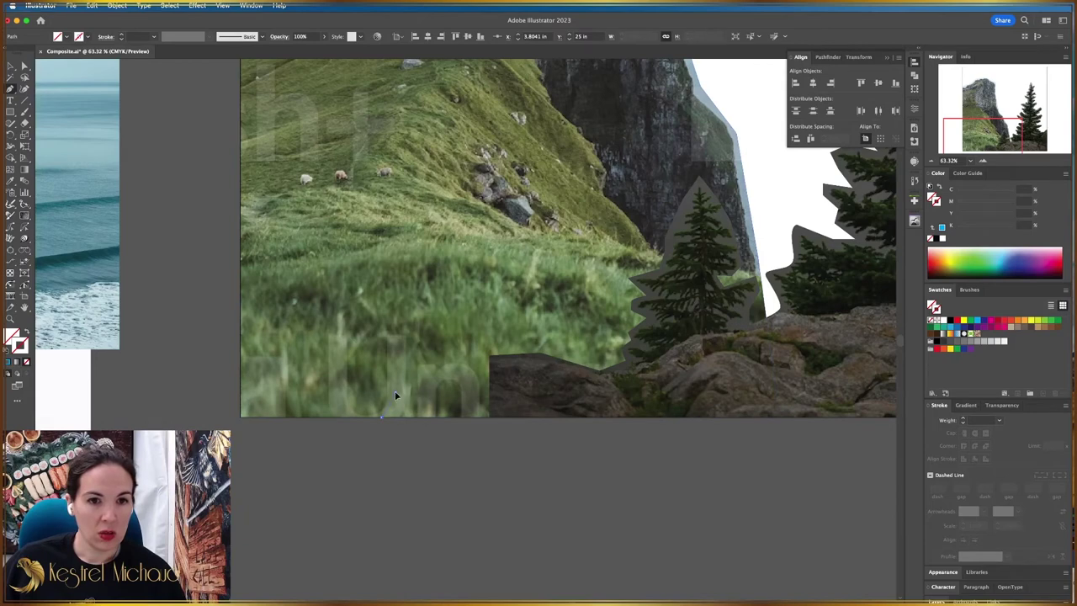
left_click_drag(395, 391, 512, 371)
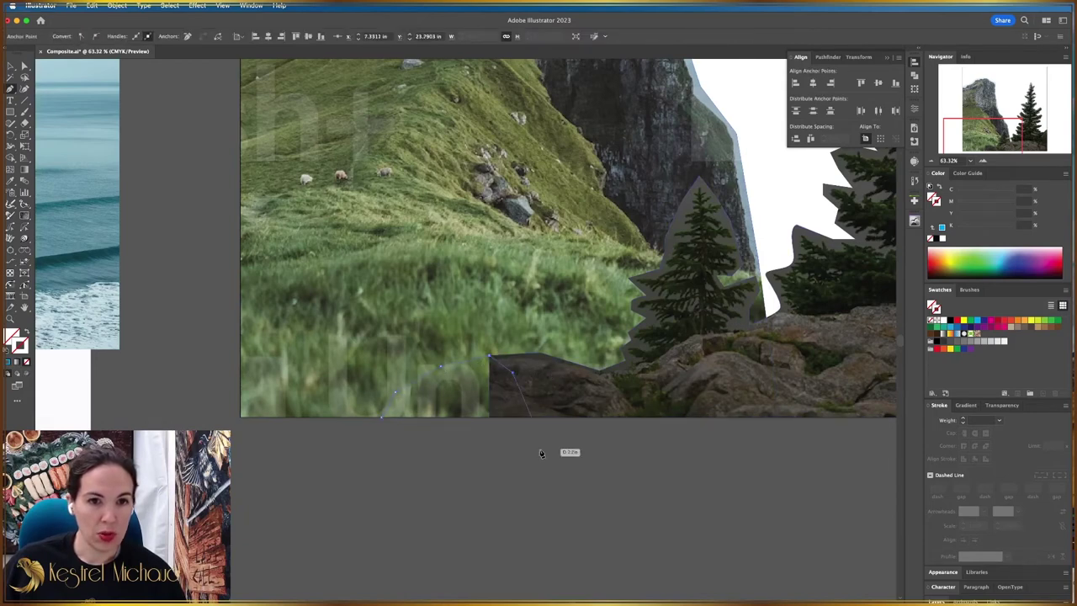
left_click(515, 417)
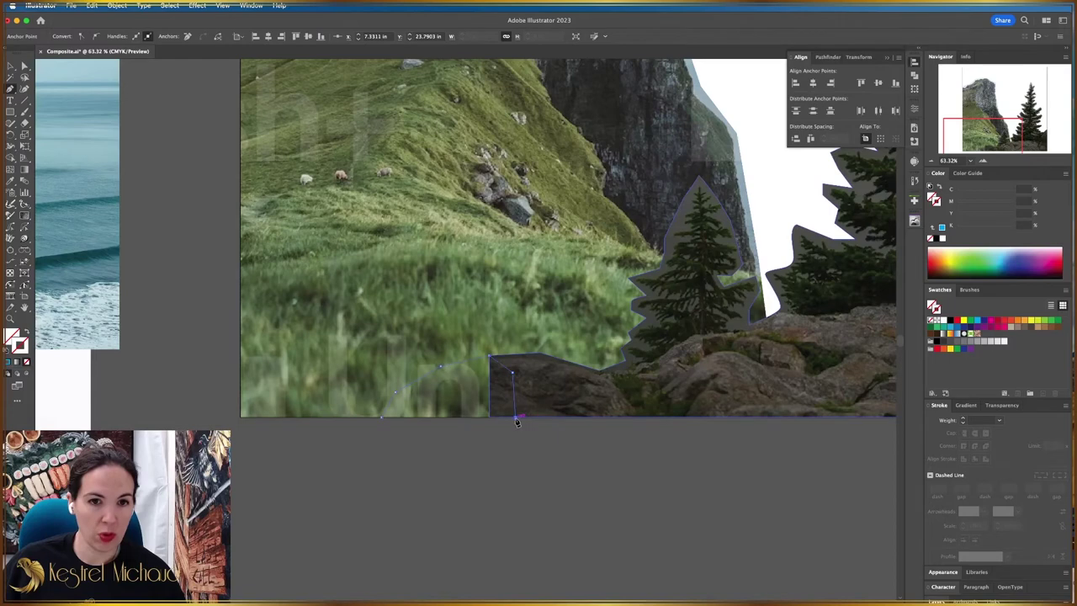
left_click(378, 418)
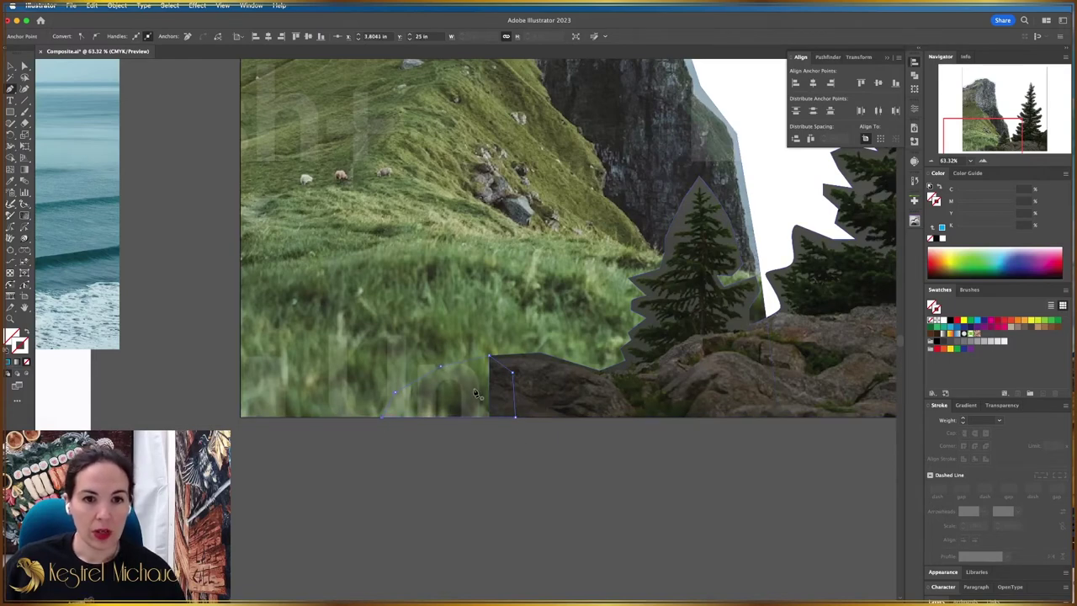
key("s")
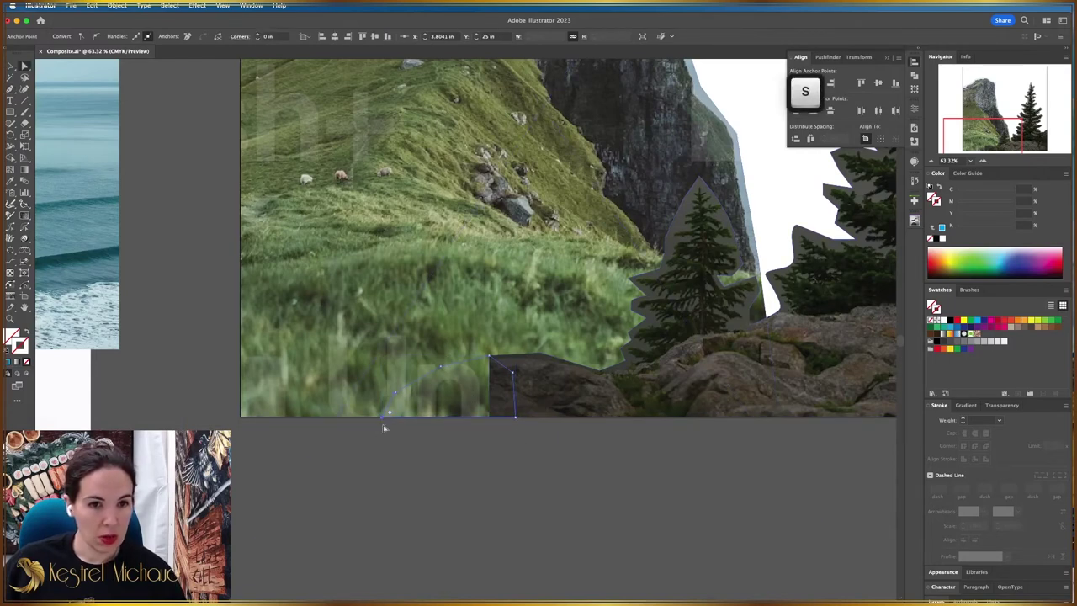
left_click_drag(384, 428, 384, 435)
key("super+z")
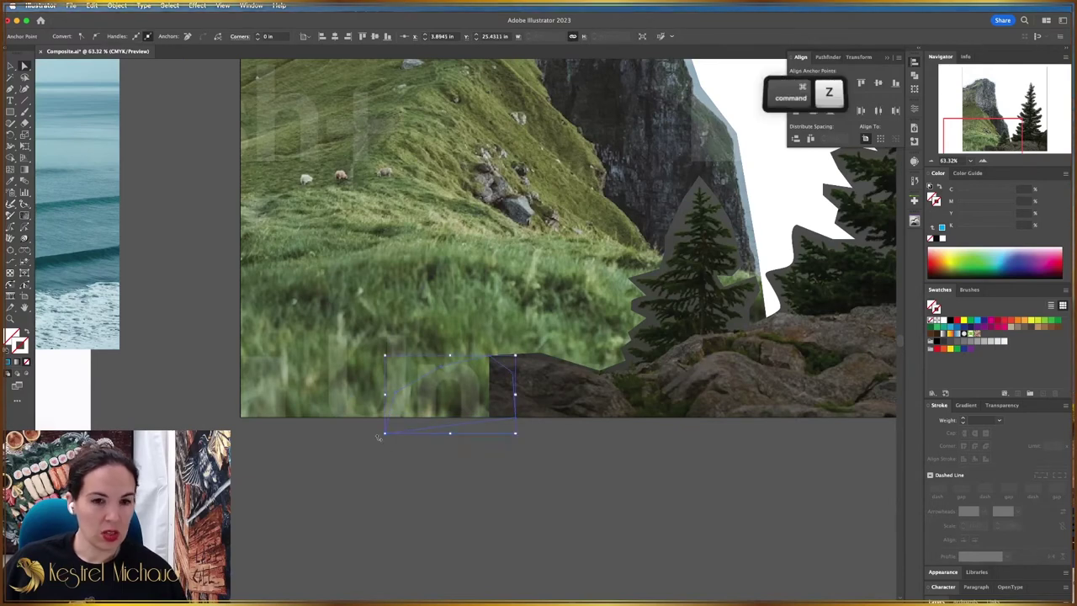
key("super+z")
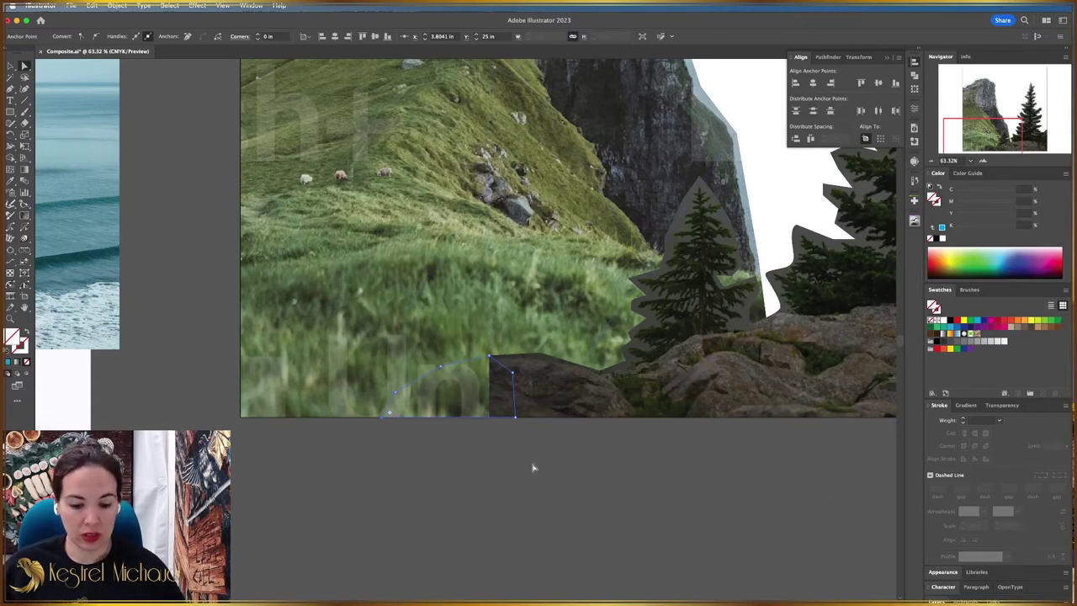
key("i")
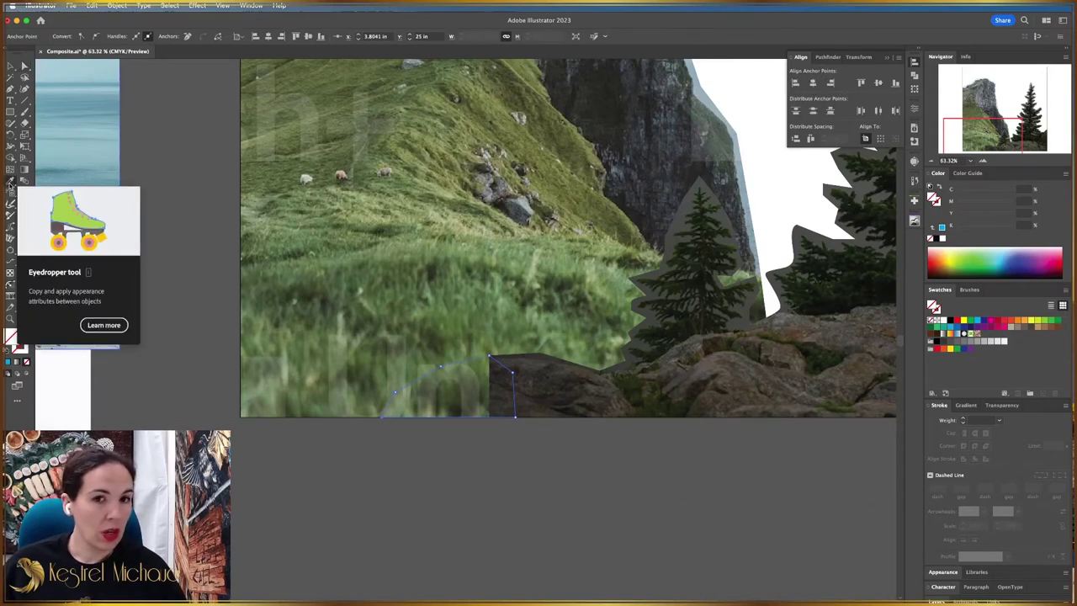
Fill the mound with the rock's dark colour and paste it behind the rock group.
left_click(533, 399)
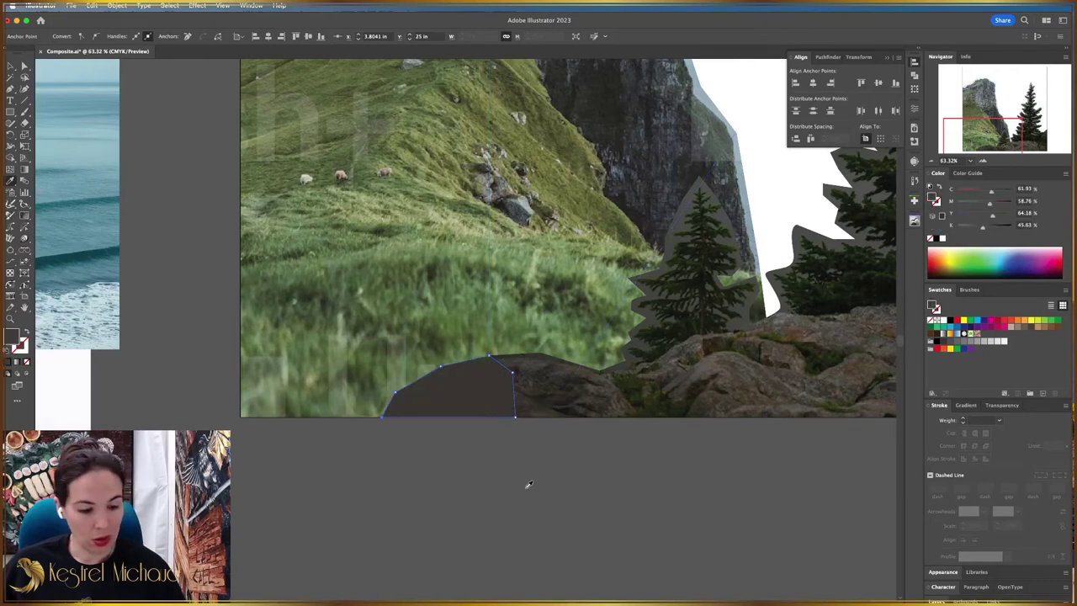
key("a")
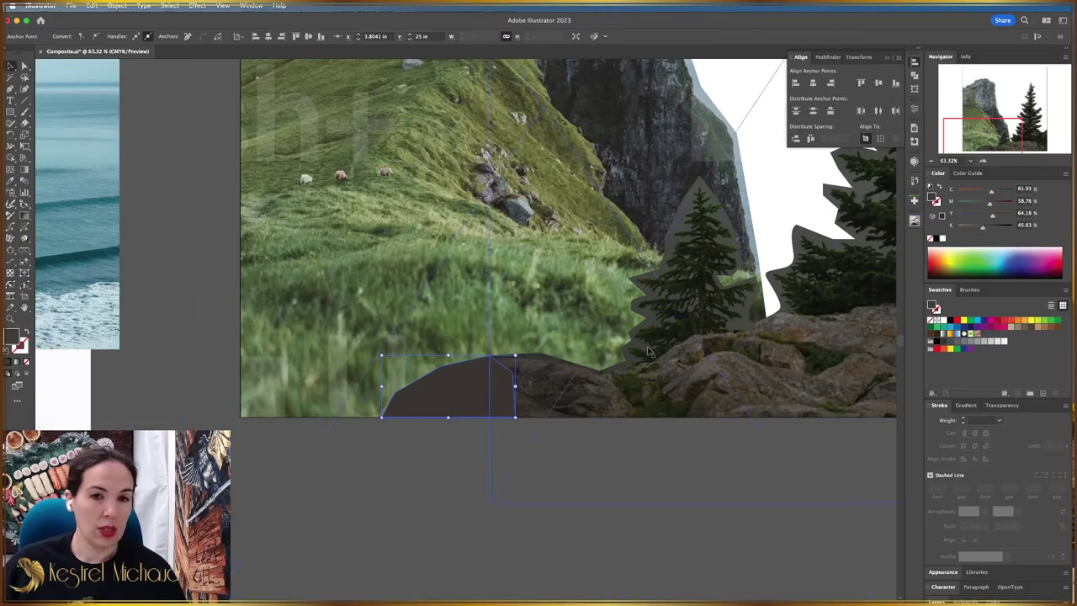
key("super")
key("super+x")
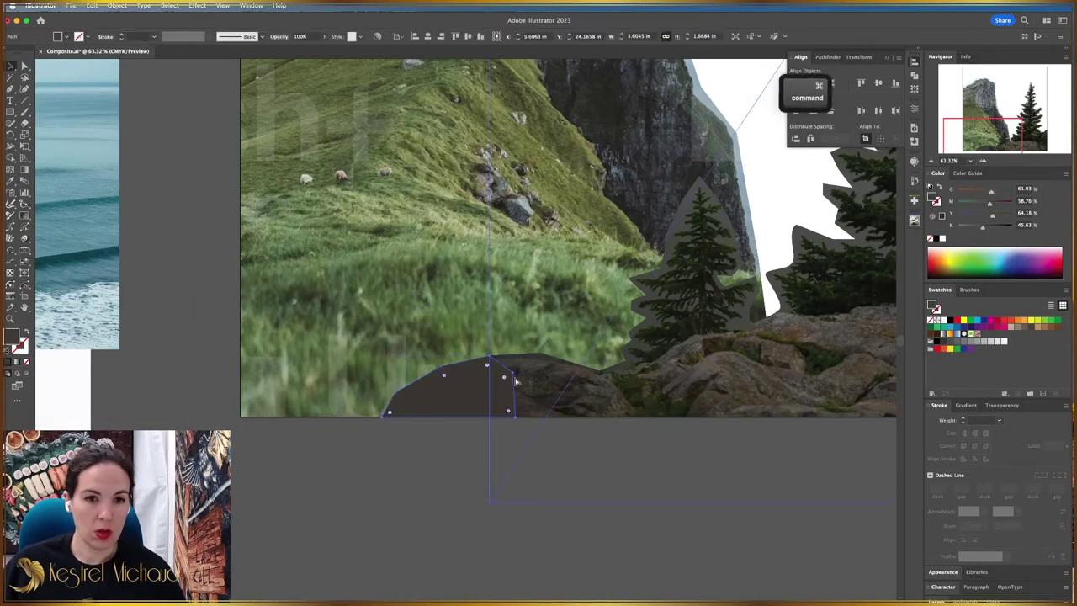
key("super+x")
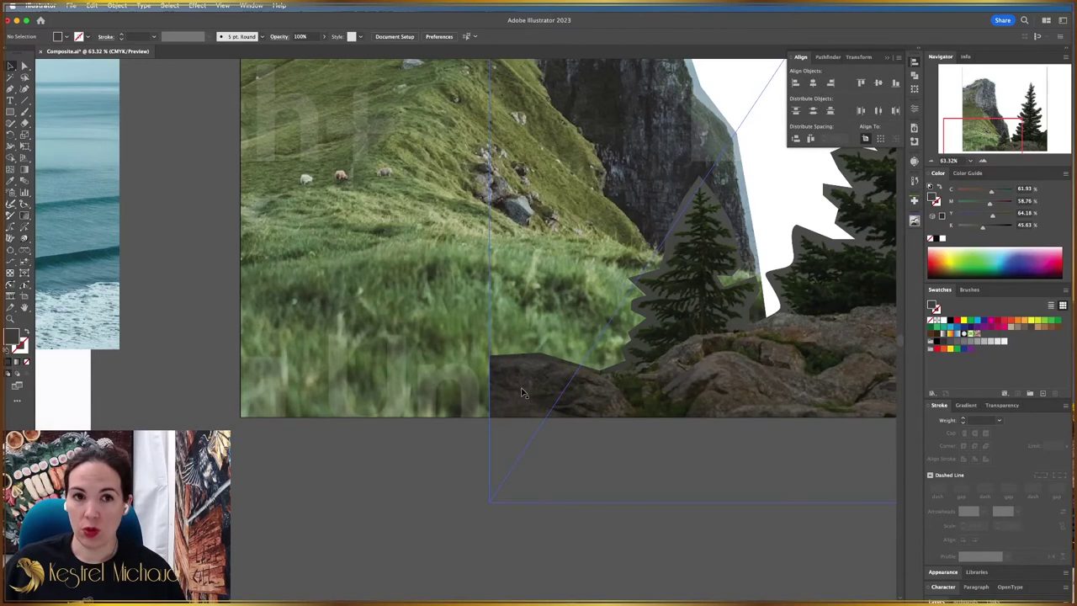
left_click(532, 409)
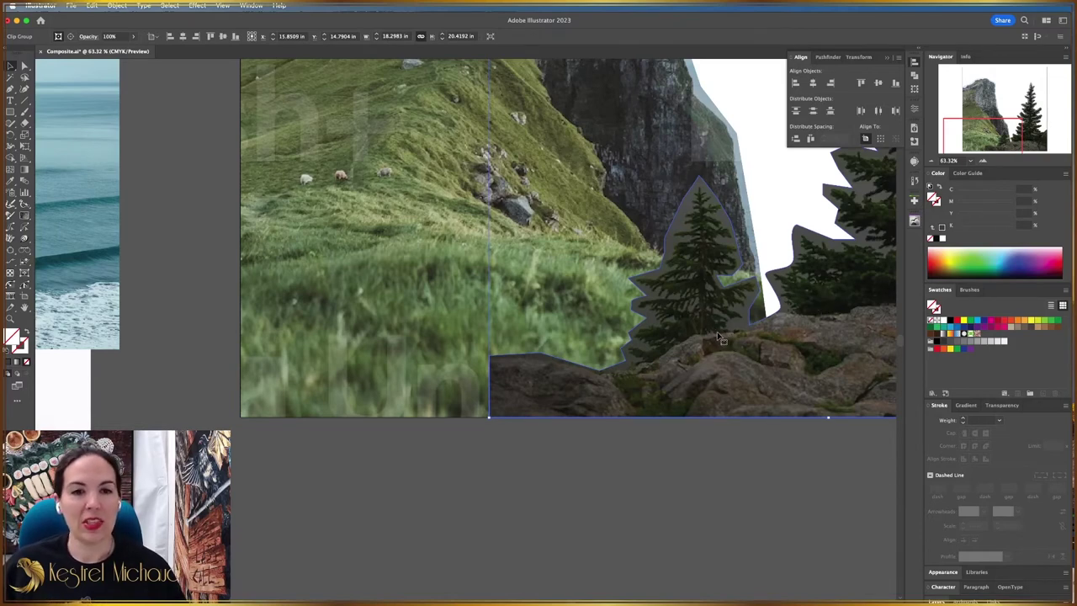
key("super+b")
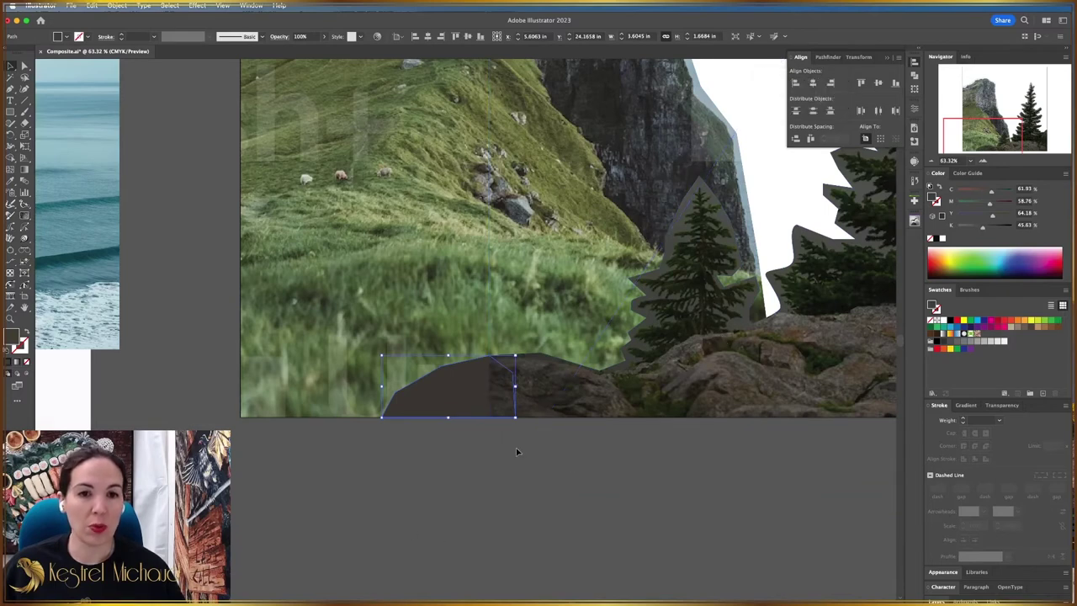
left_click(473, 442)
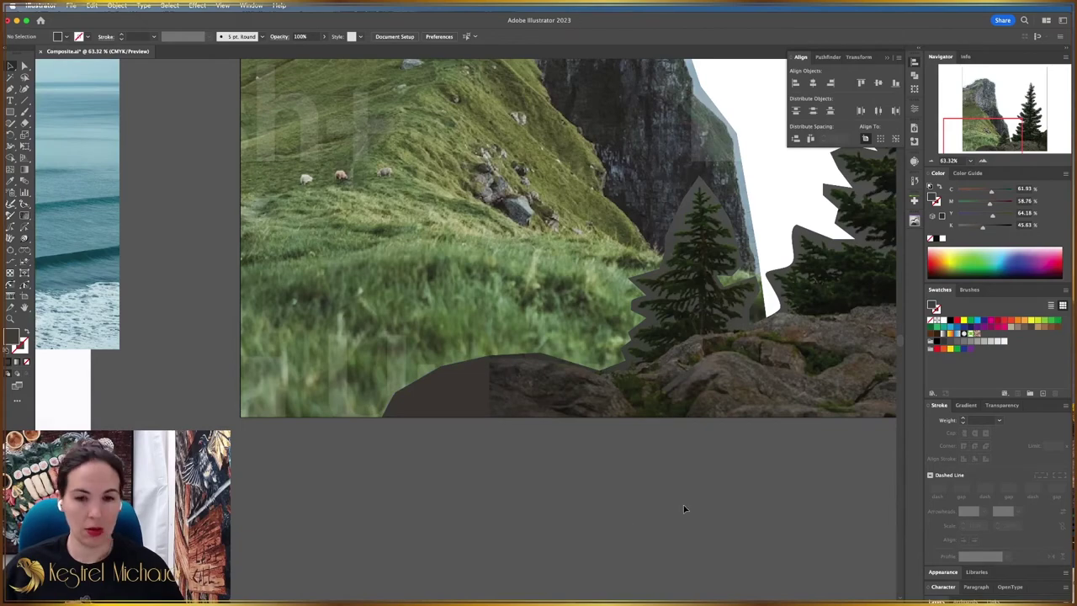
Zoom and pan so the whole composite artboard fits in view.
key("z")
left_click_drag(683, 508, 533, 509)
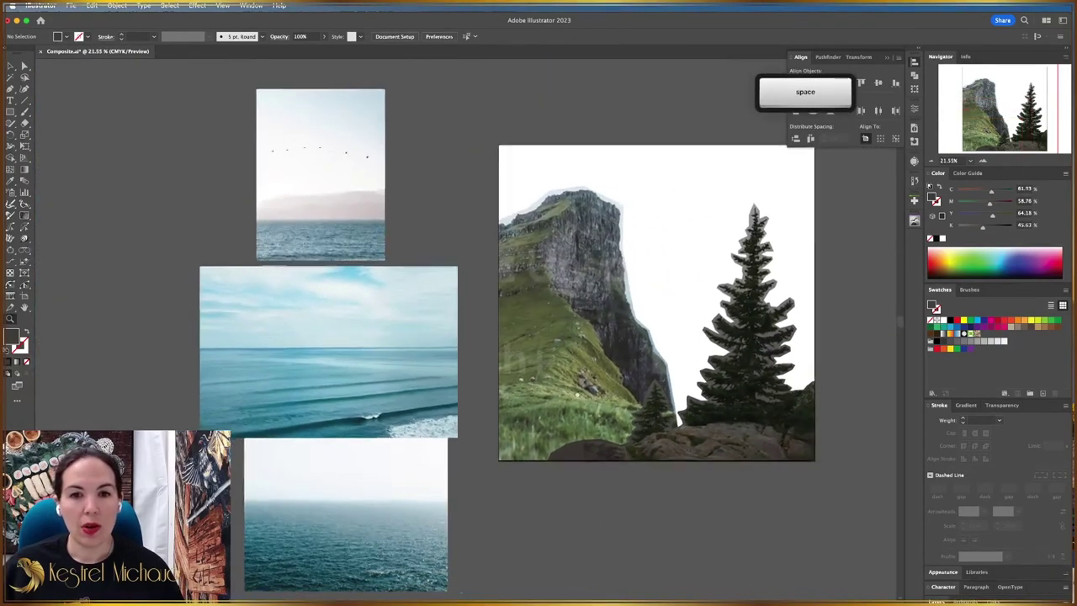
left_click_drag(569, 459, 473, 457)
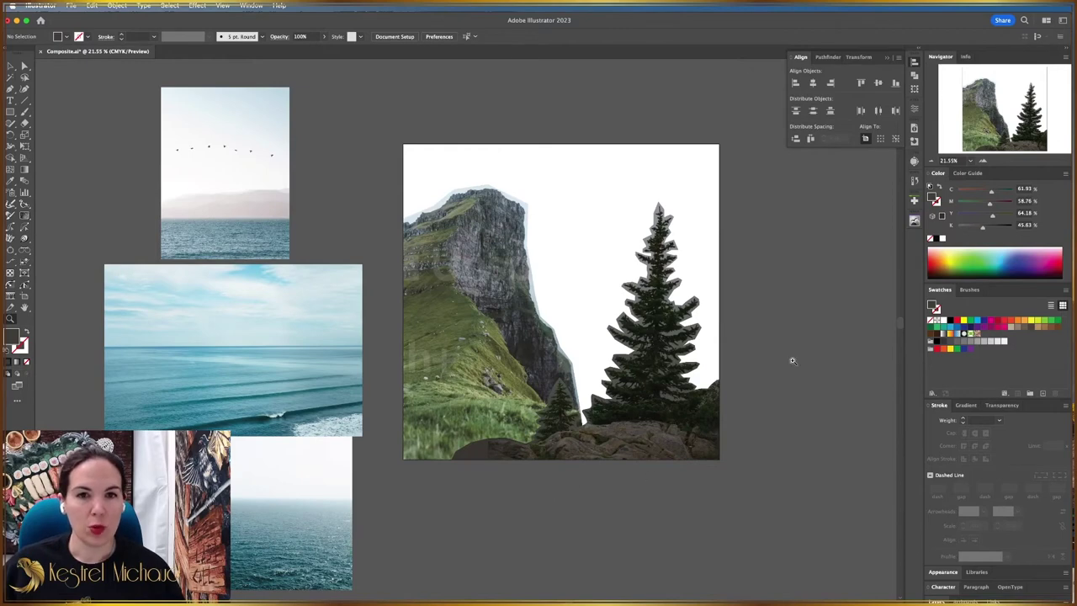
key("z")
left_click(726, 244)
key("space")
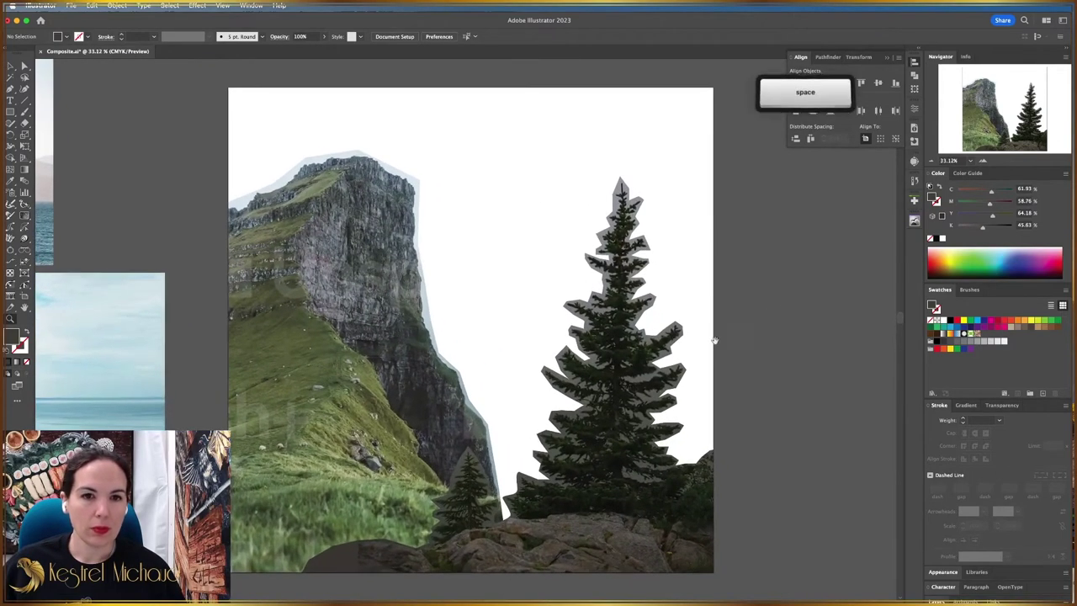
scroll(783, 306, "left", 3)
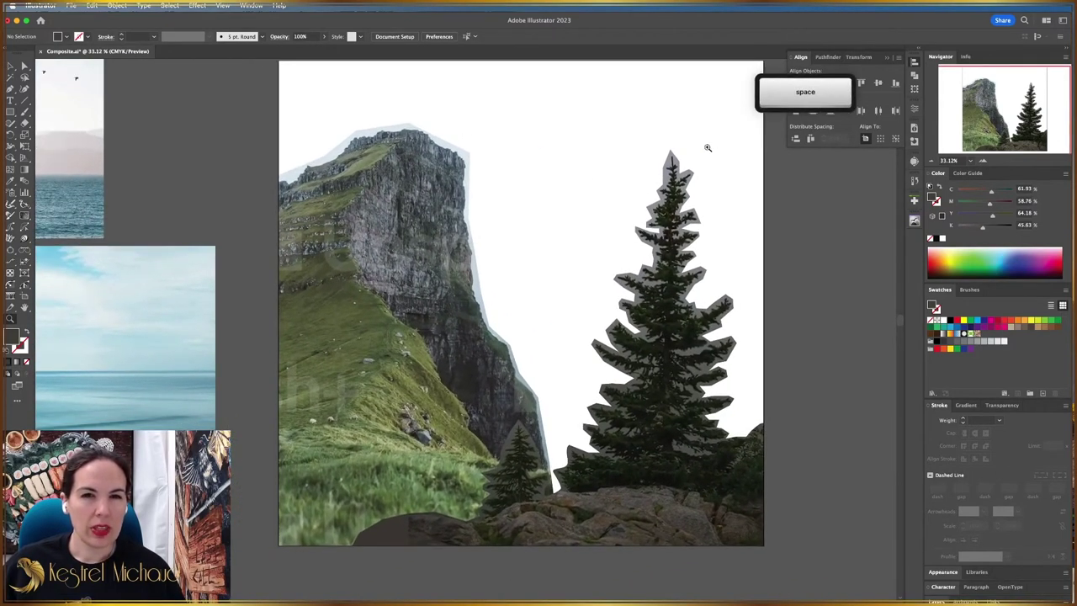
left_click(754, 199, "alt")
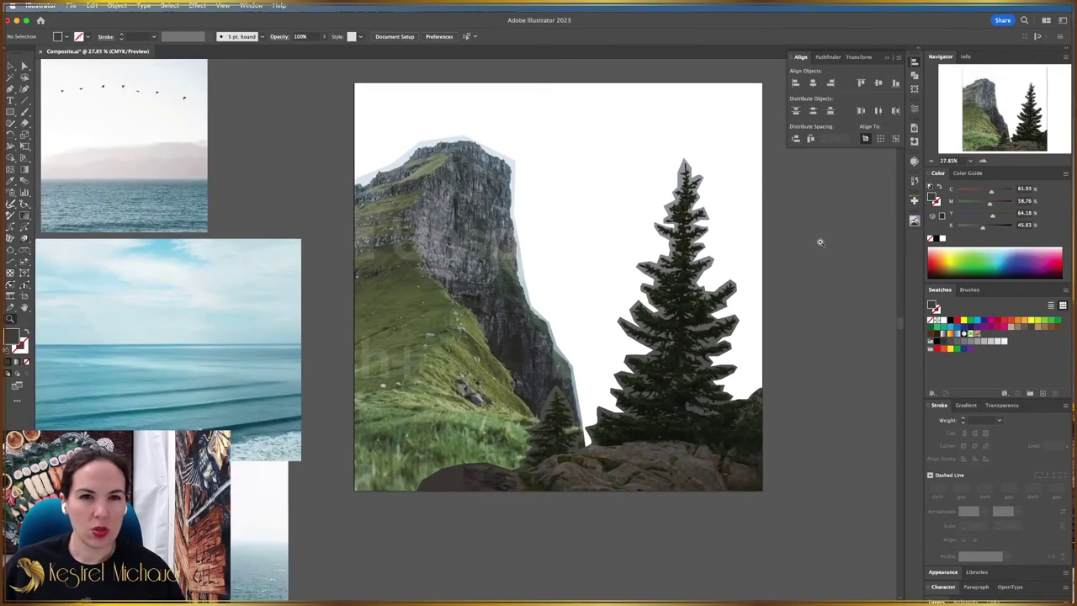
Select the pine tree and rock and scale them down together proportionally.
key("v")
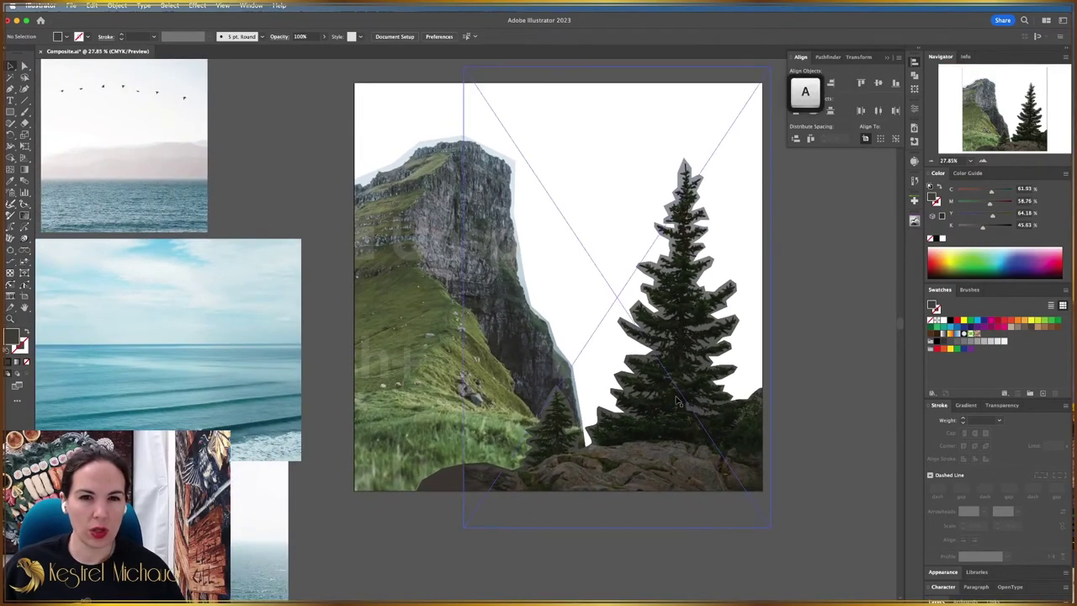
left_click(677, 404)
left_click(444, 486, "shift")
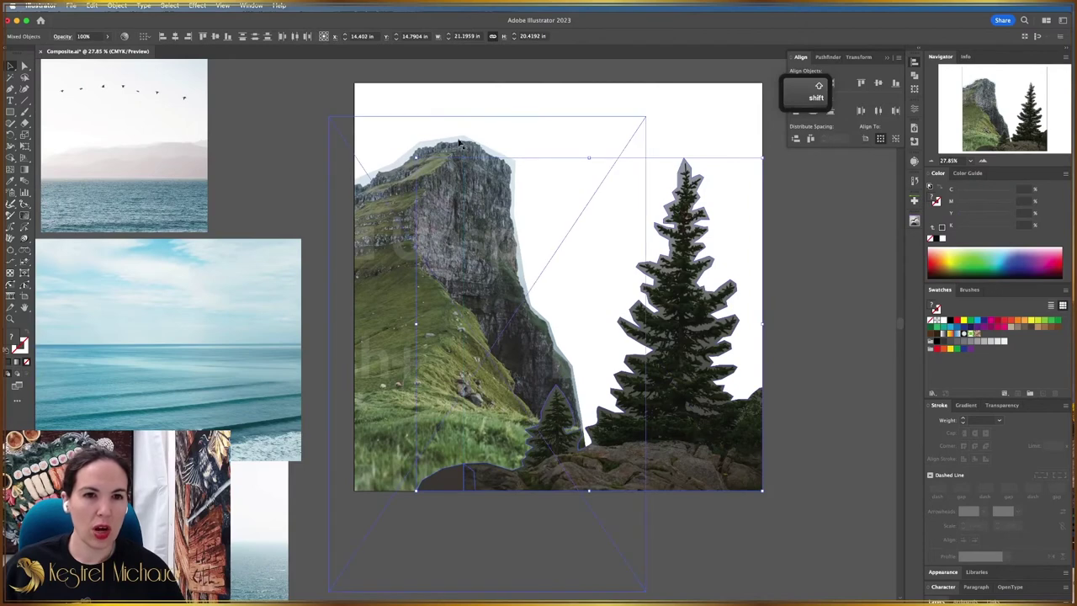
left_click_drag(415, 156, 453, 192)
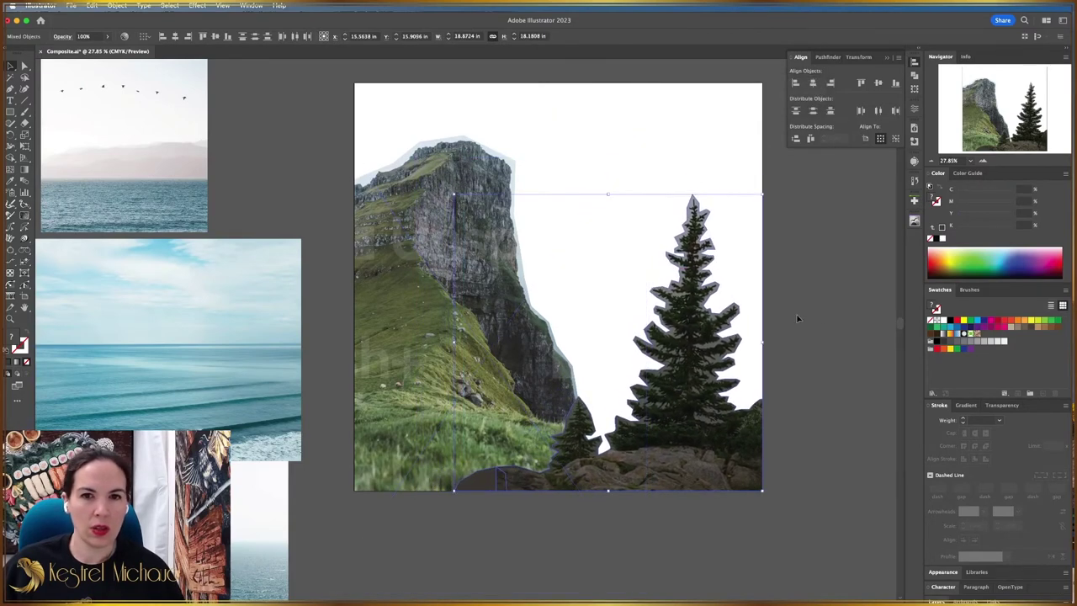
left_click(842, 334)
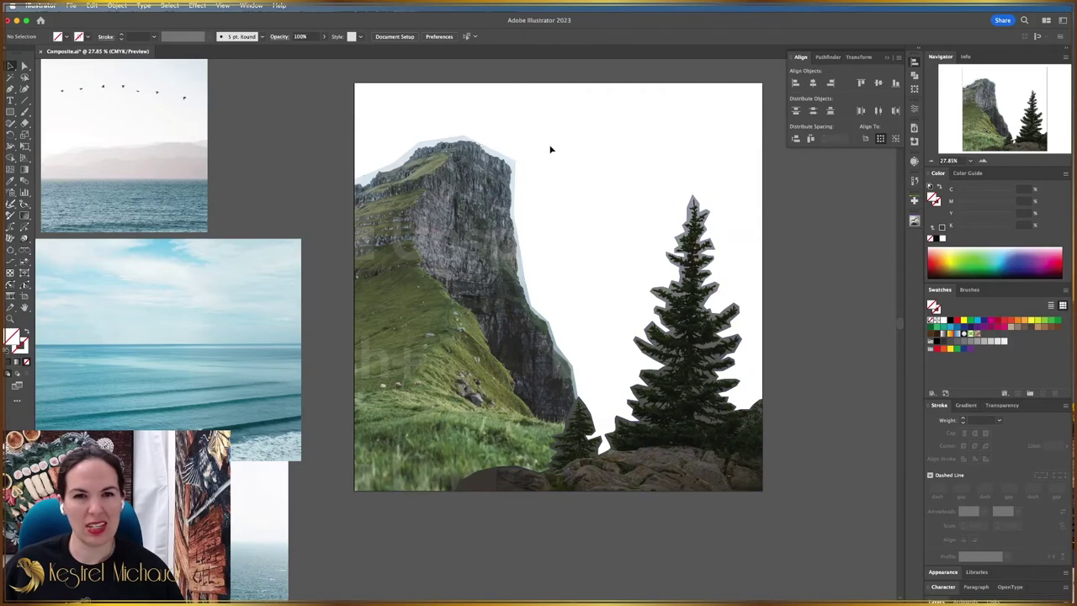
Save Composite.ai.
key("z")
left_click_drag(832, 385, 823, 377)
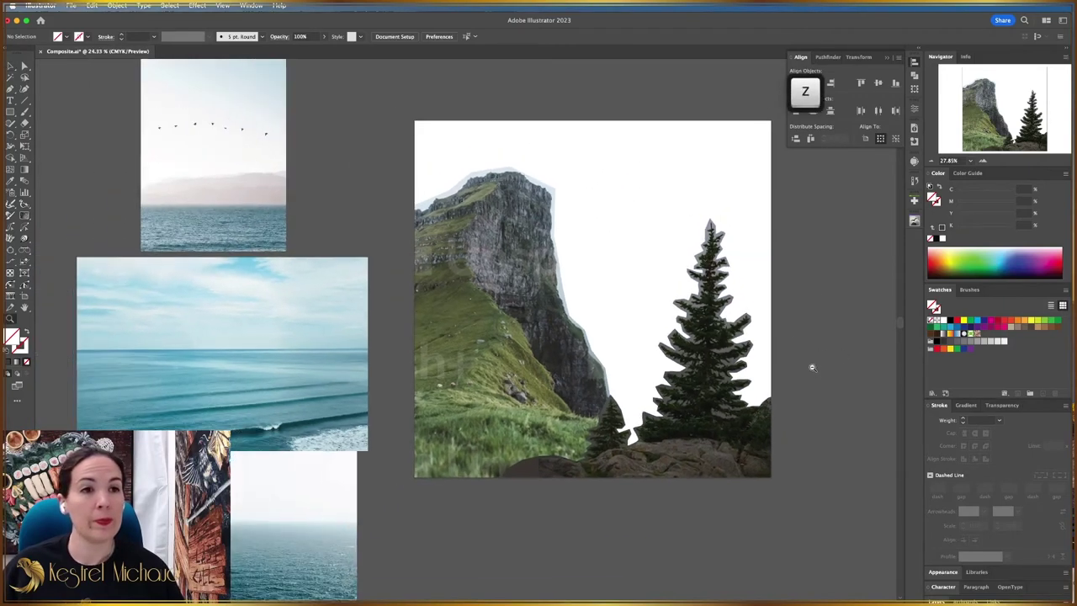
key("super+s")
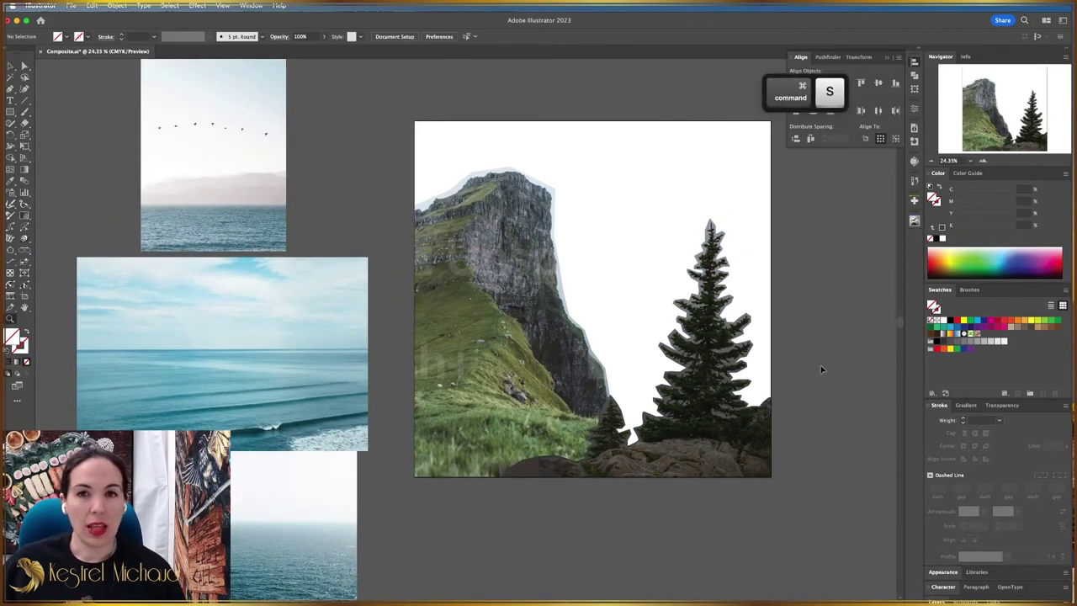
scroll(824, 360, "right", 10)
key("space")
scroll(820, 370, "left", 5)
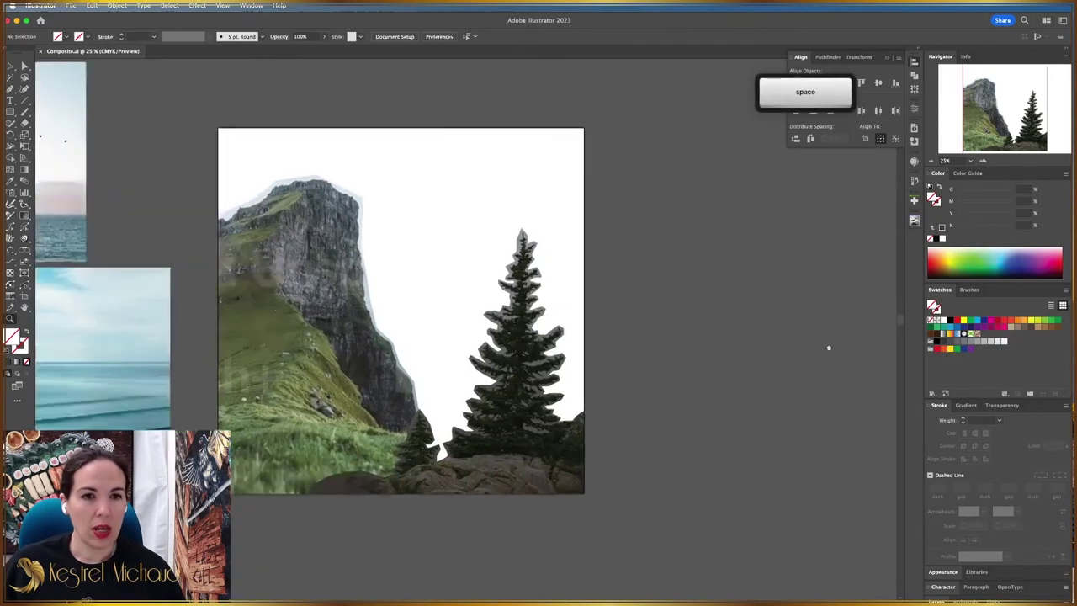
scroll(829, 348, "left", 6)
key("a")
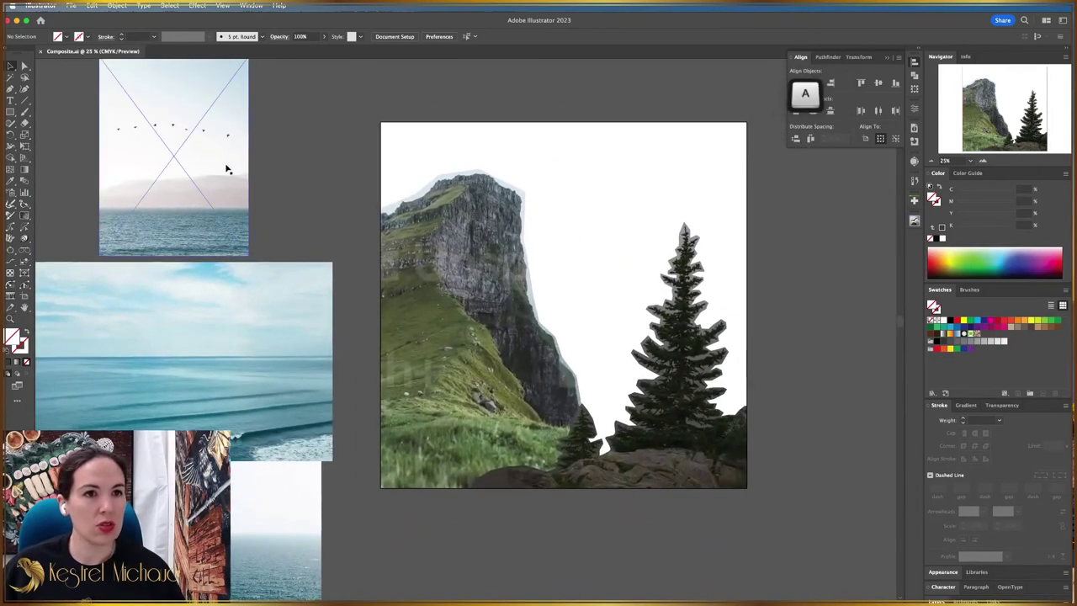
left_click_drag(216, 135, 712, 202)
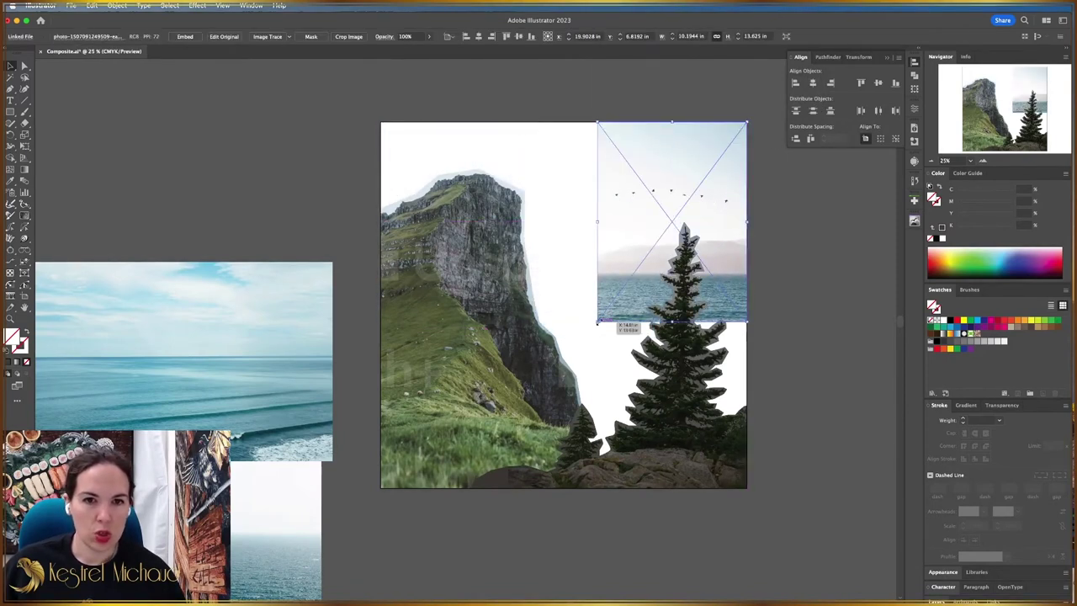
left_click_drag(598, 322, 494, 461)
left_click(847, 362)
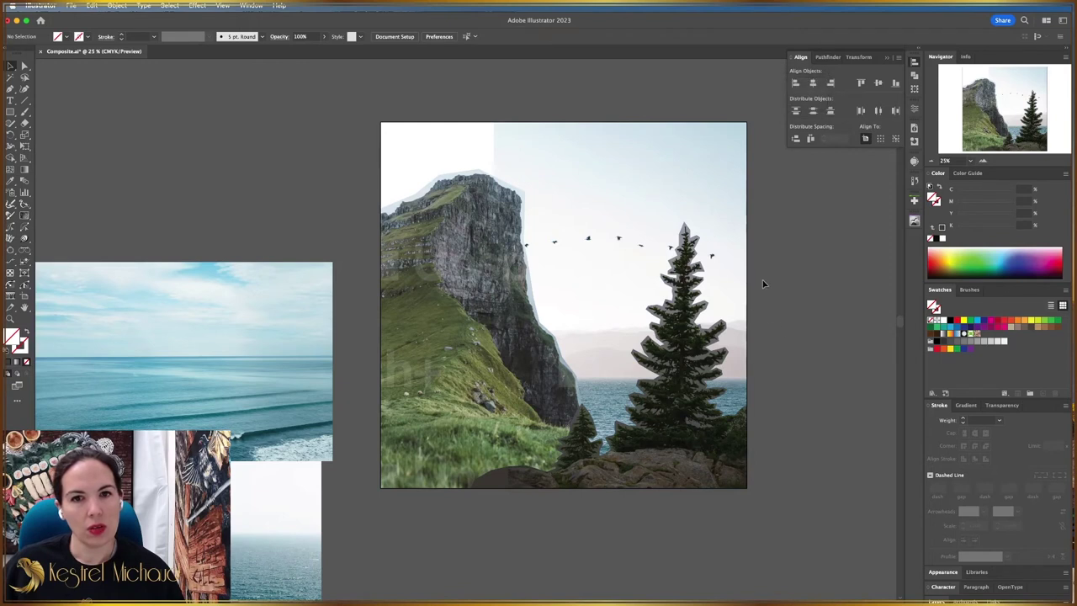
left_click_drag(579, 261, 648, 244)
key("super+z")
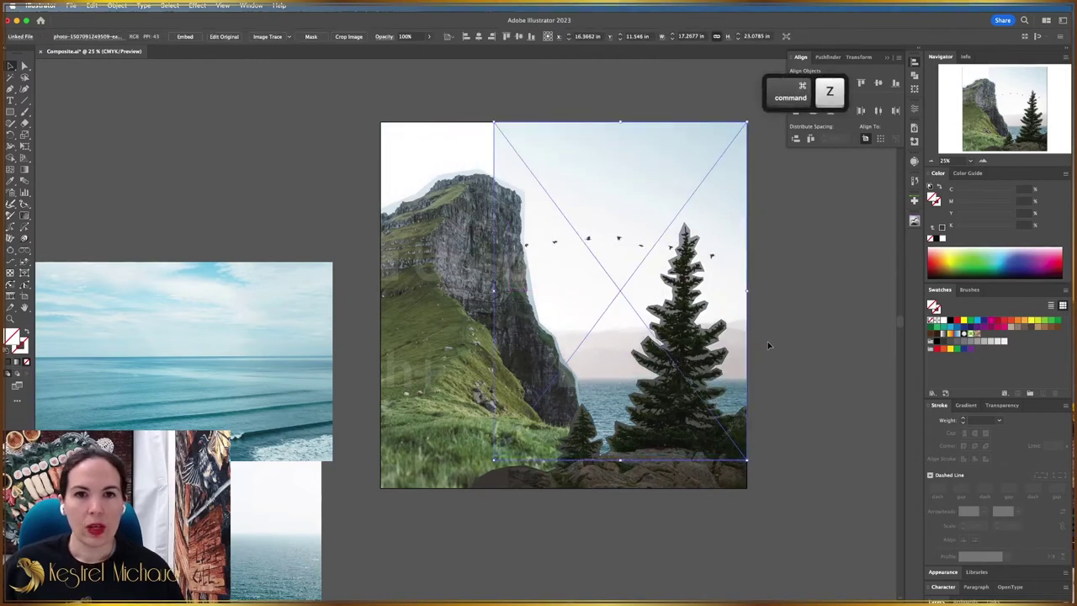
Duplicate the hazy sky photo, align the copy to the artboard's left edge, and send it to back.
left_click(786, 192)
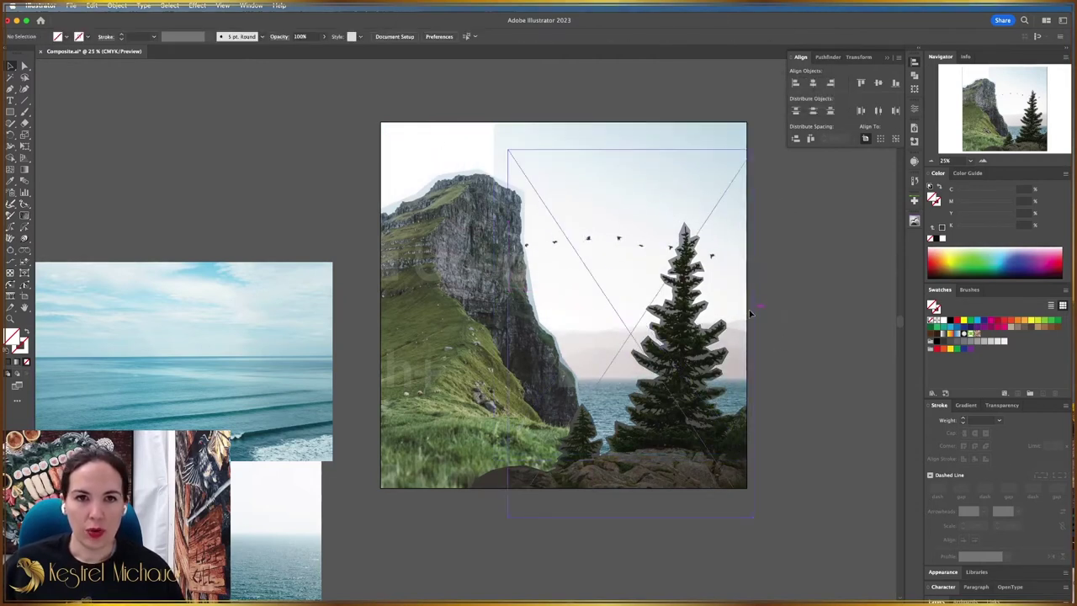
left_click(732, 253)
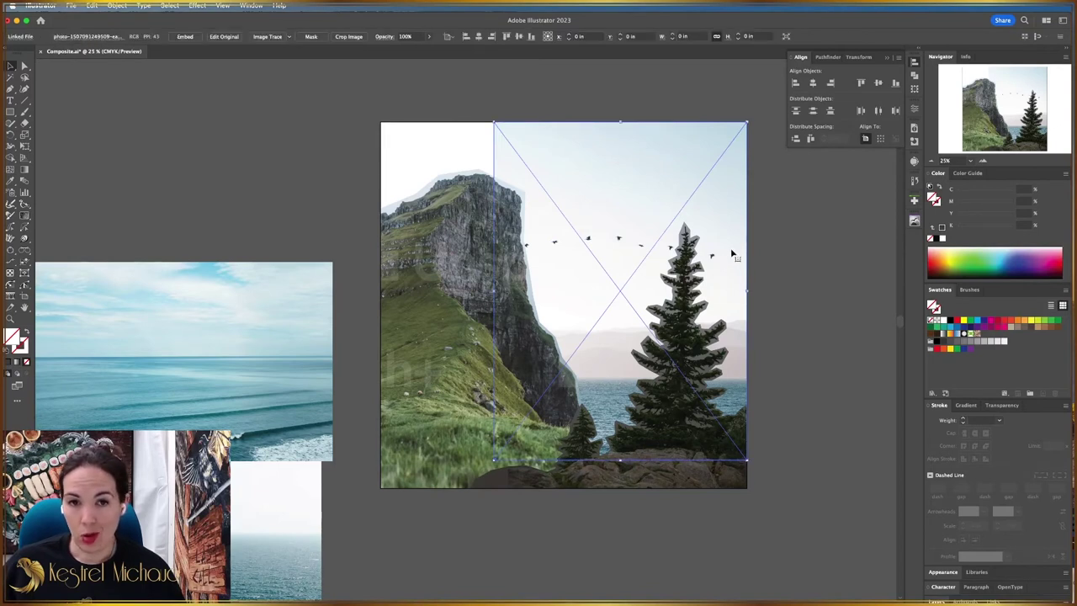
key("super+c")
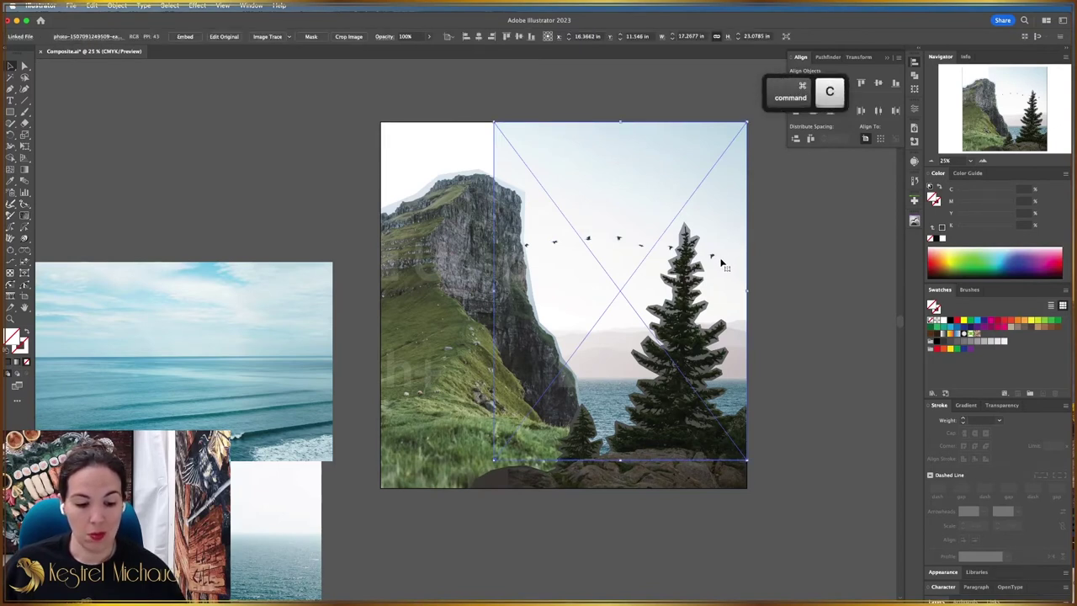
key("super+f")
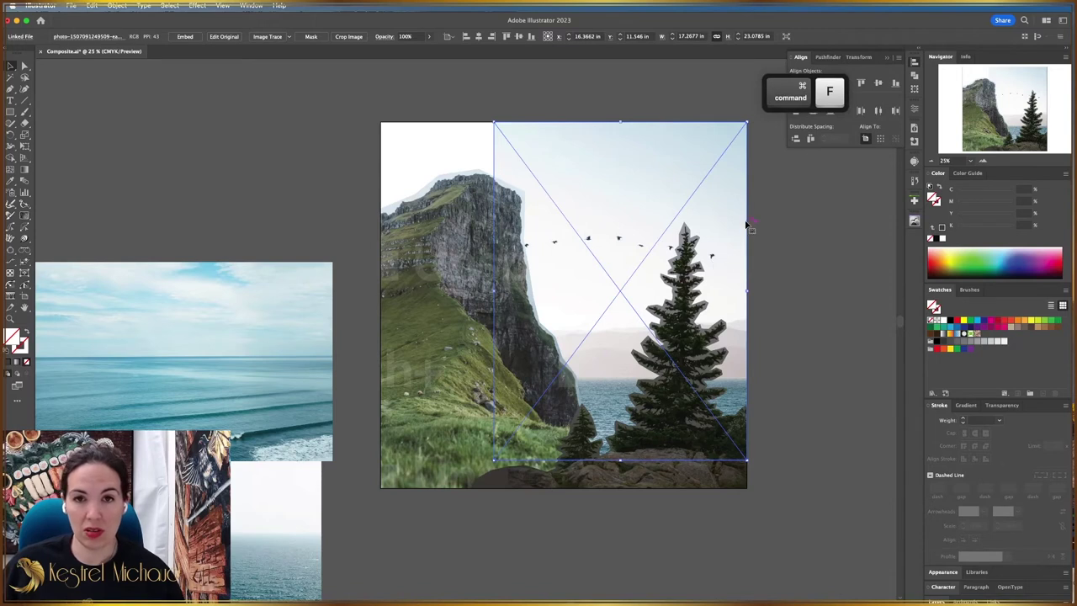
left_click_drag(733, 210, 619, 217)
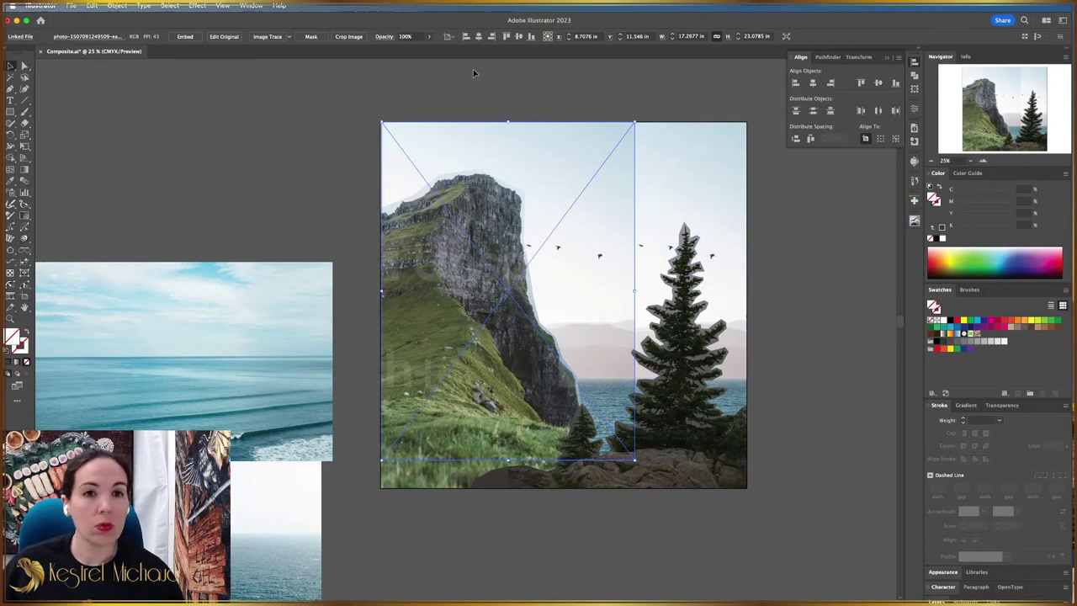
left_click(465, 38)
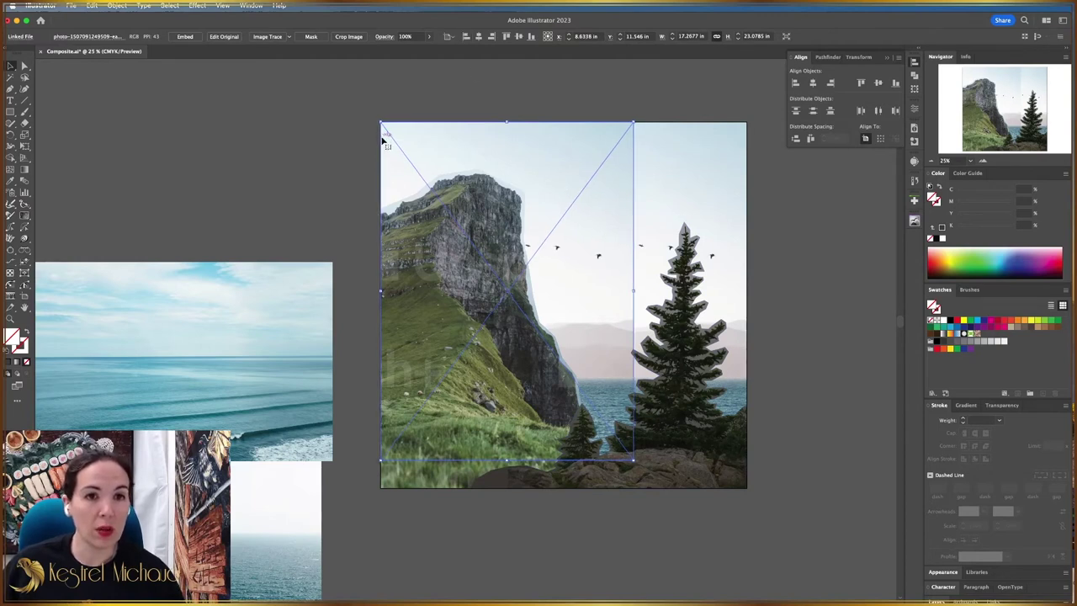
left_click_drag(383, 141, 461, 286)
left_click_drag(446, 244, 383, 141)
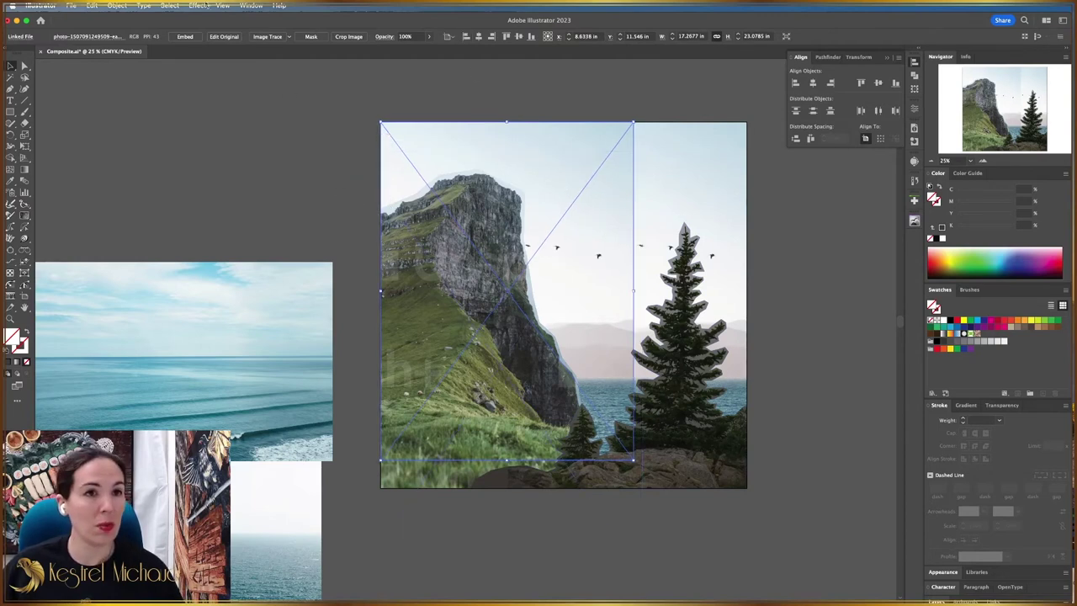
left_click(117, 6)
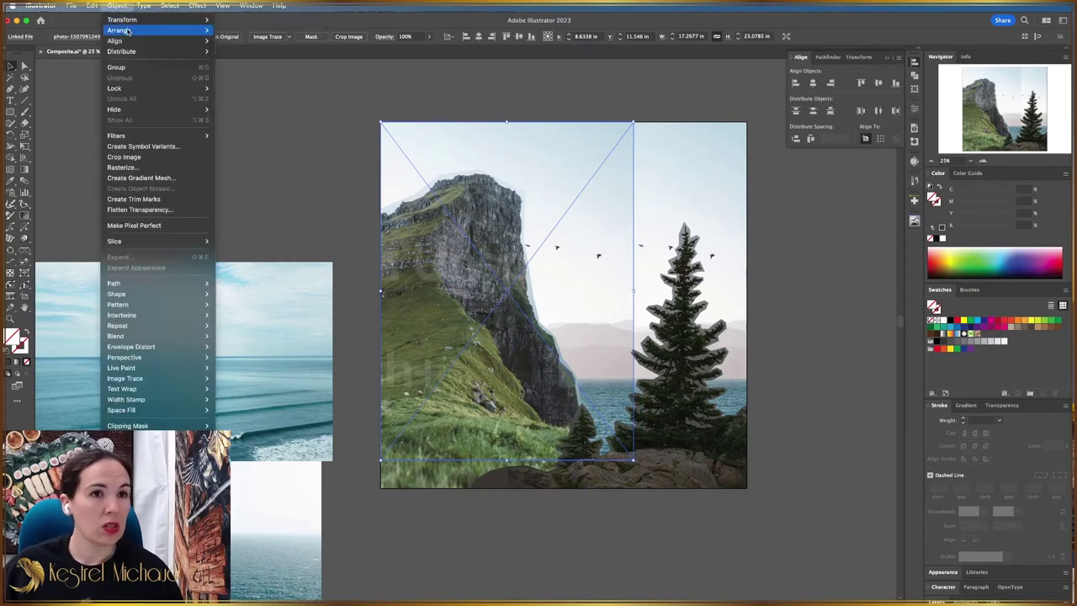
mouse_move(182, 33)
left_click(243, 62)
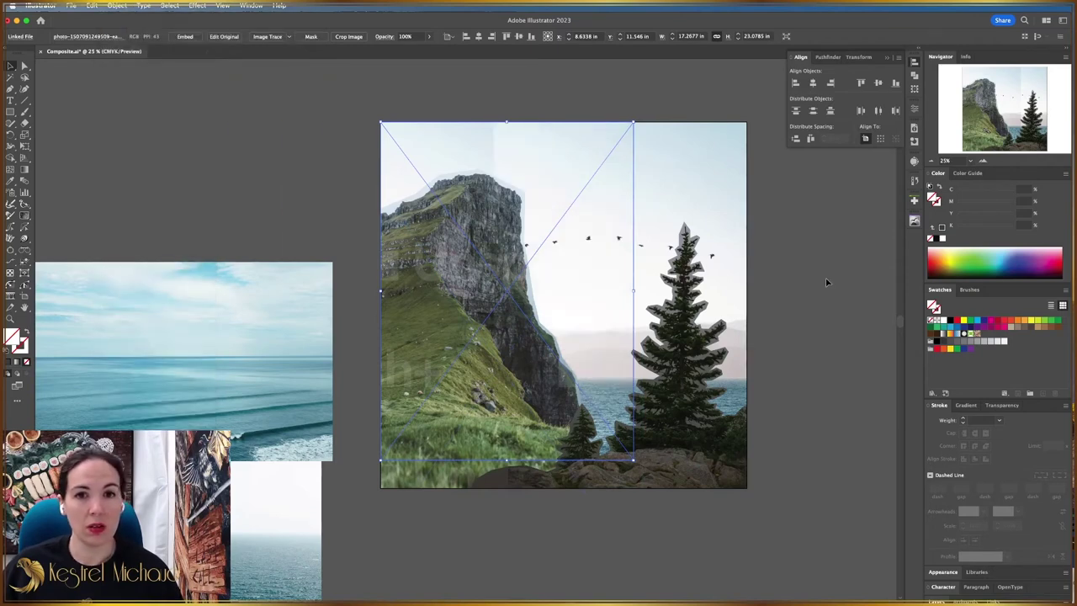
Zoom in to check the cliff top, recentre the artboard, and reselect the sky copy.
left_click(810, 330)
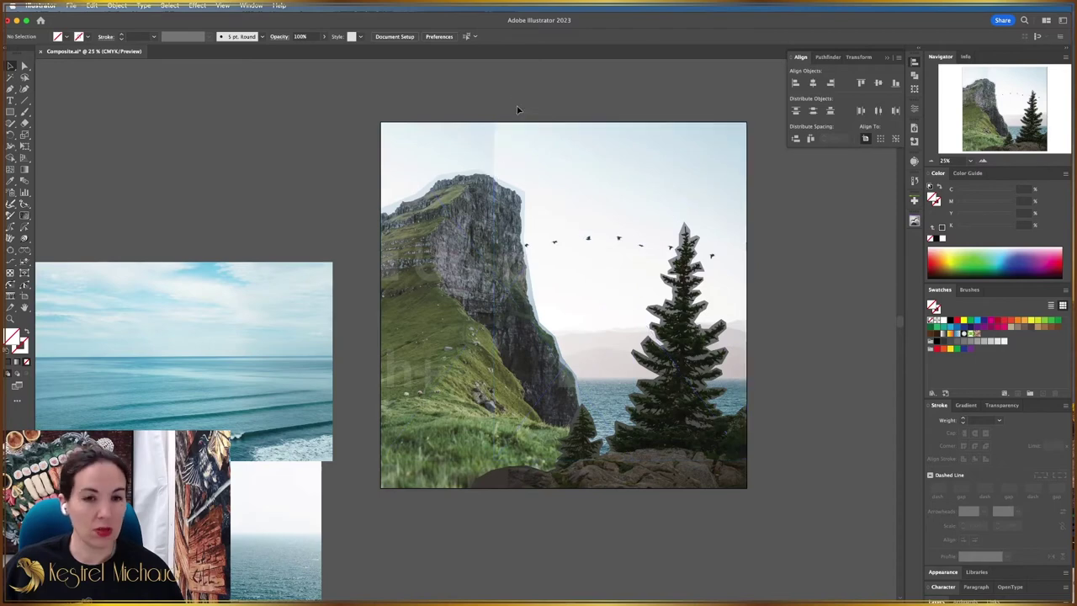
key("z")
left_click_drag(517, 110, 589, 216)
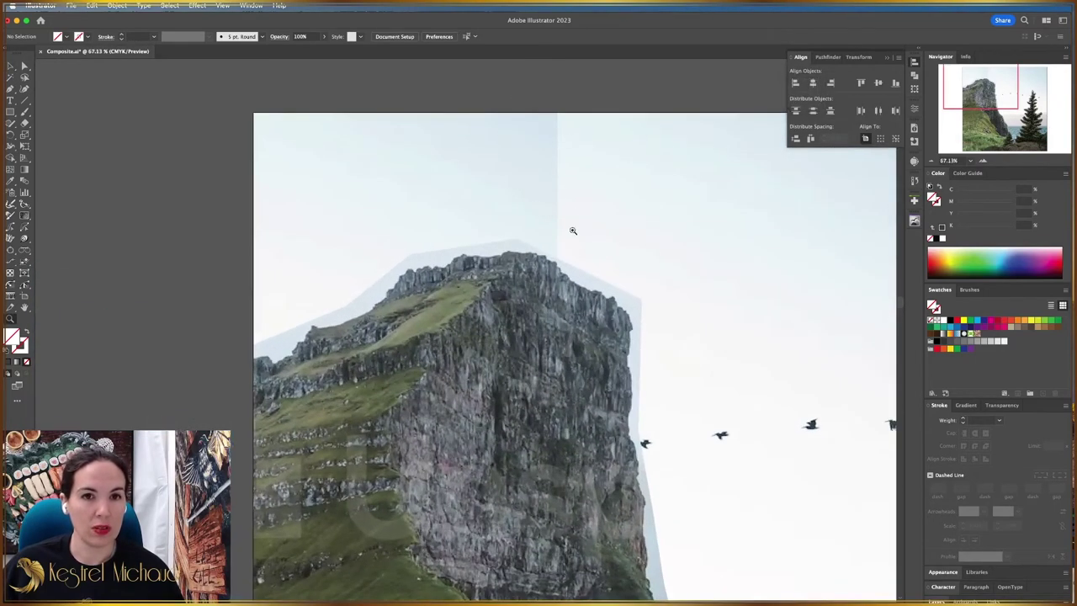
key("a")
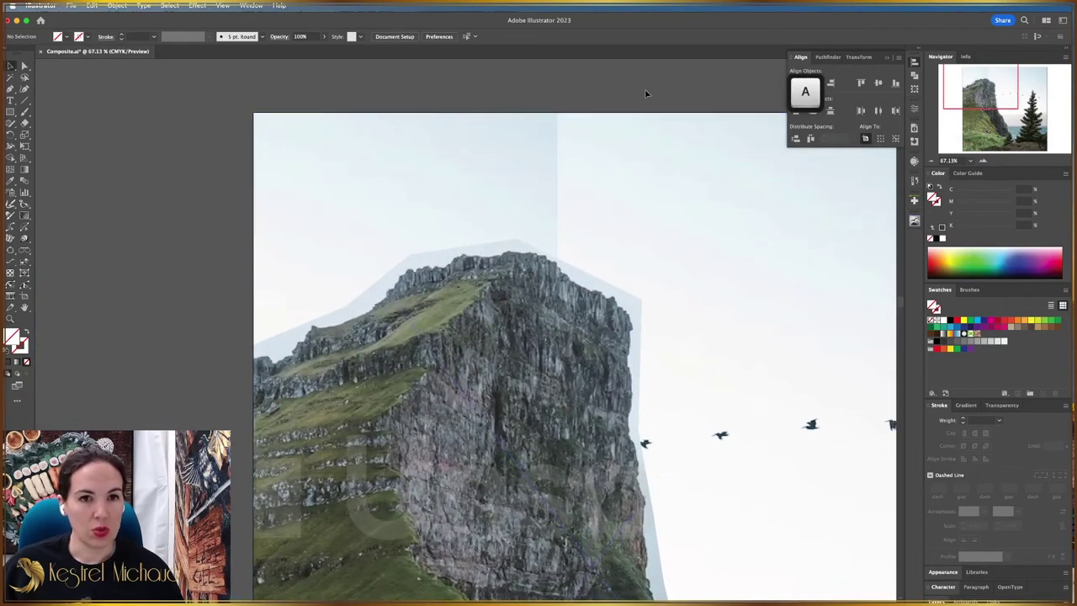
key("z")
left_click_drag(702, 308, 492, 209)
key("space")
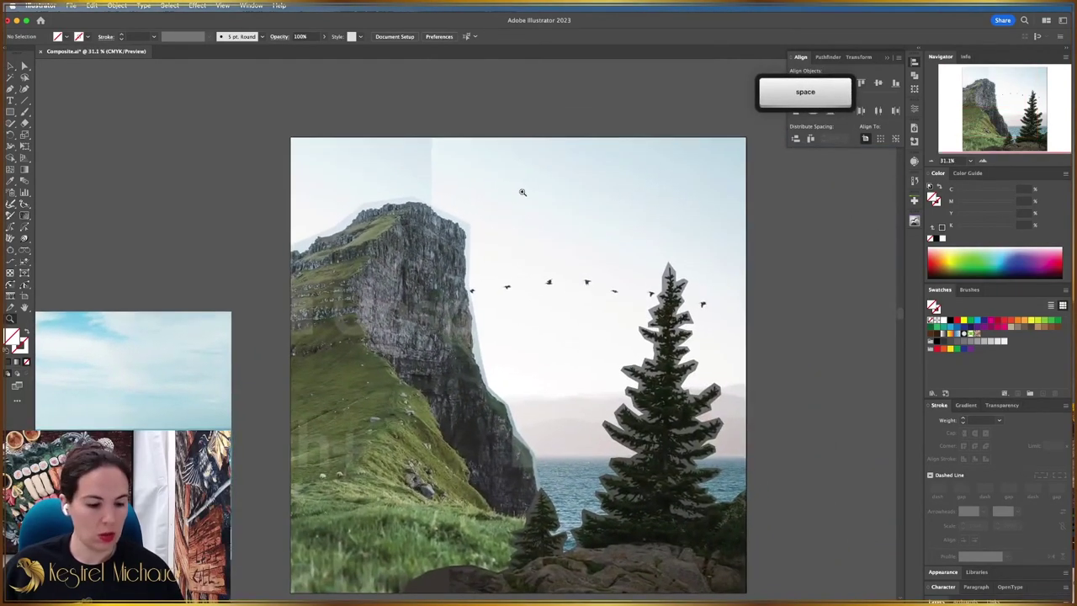
key("a")
left_click(362, 173)
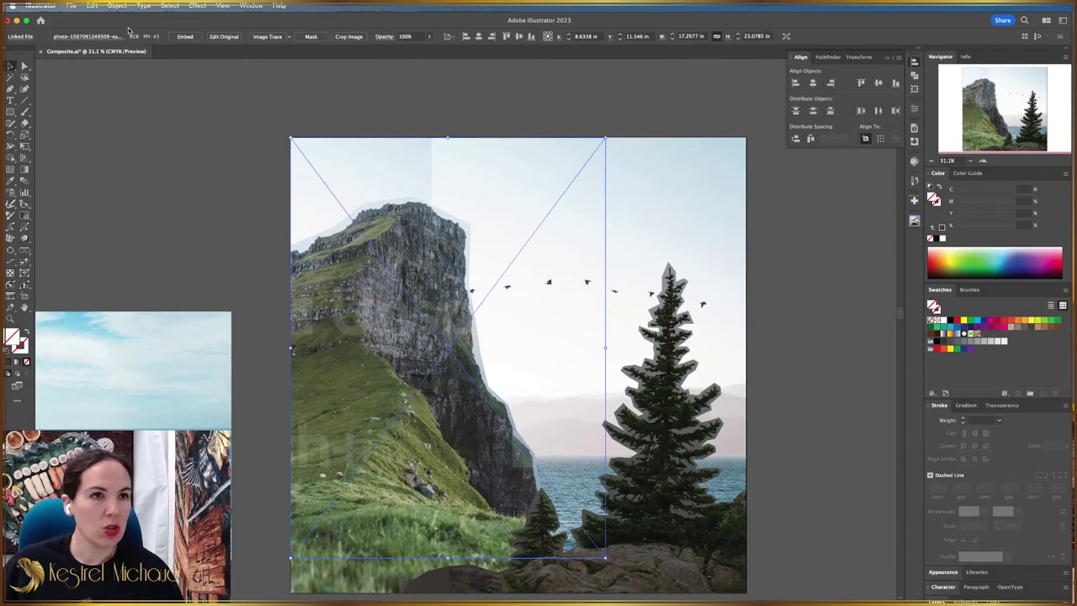
Reflect the sky copy across the vertical axis and shift it left past the artboard edge.
left_click(116, 6)
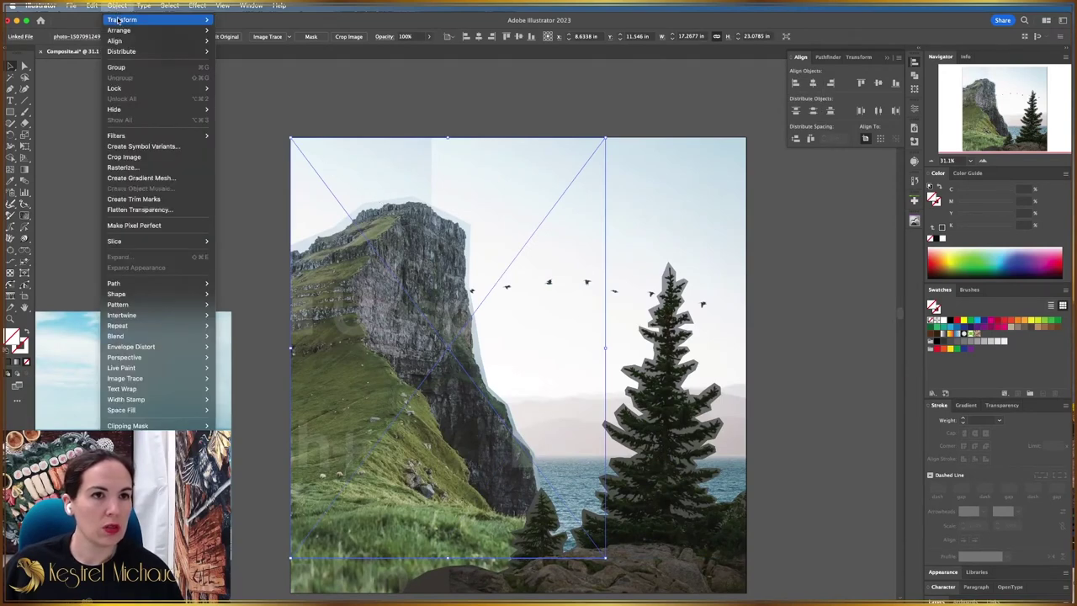
mouse_move(122, 19)
left_click(286, 56)
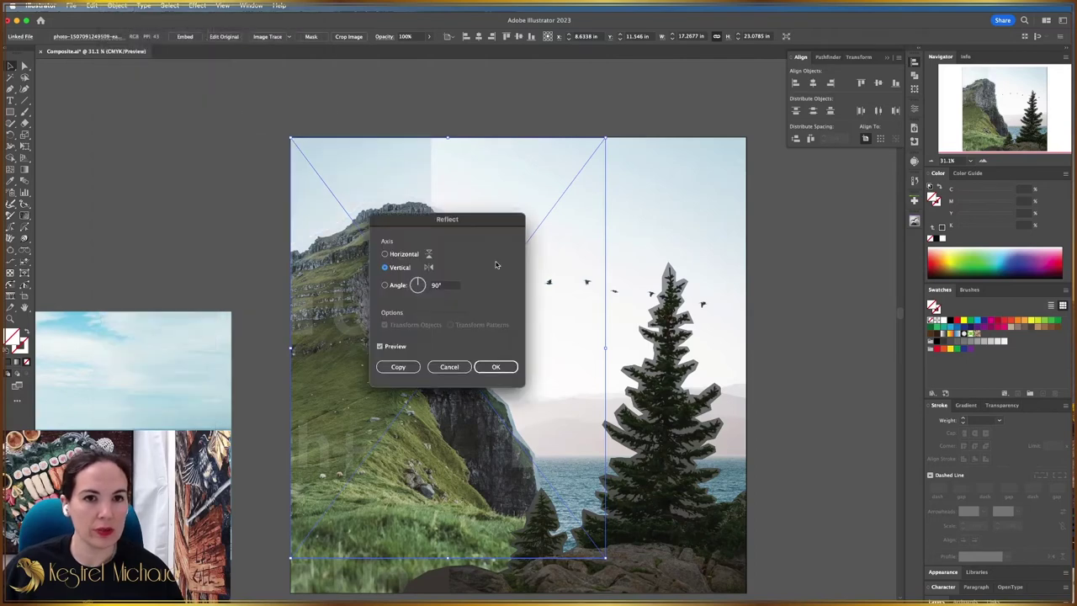
left_click(493, 368)
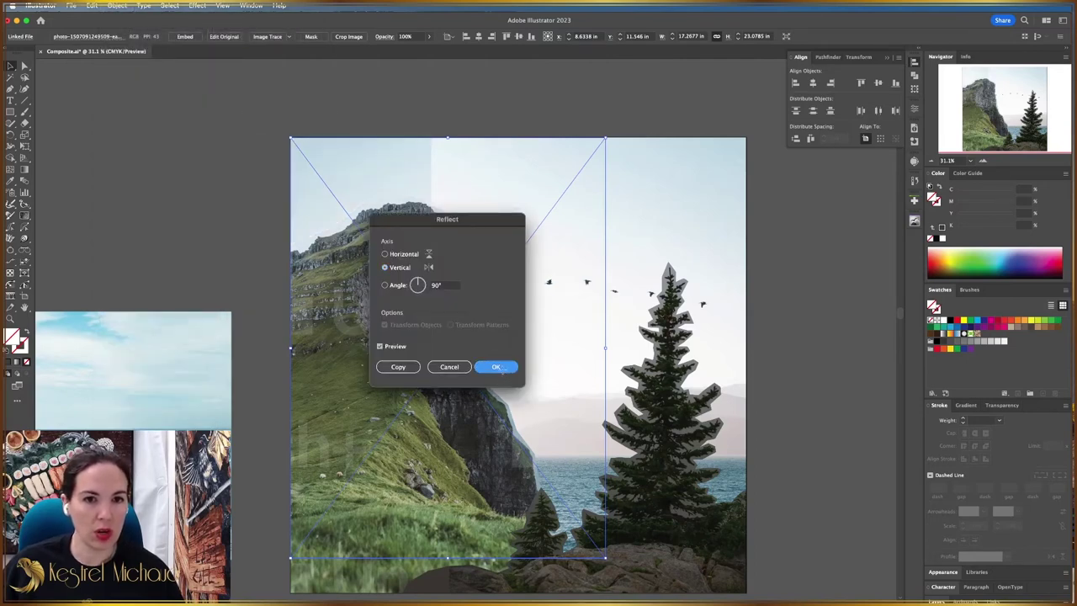
left_click(496, 368)
left_click_drag(409, 178, 234, 166)
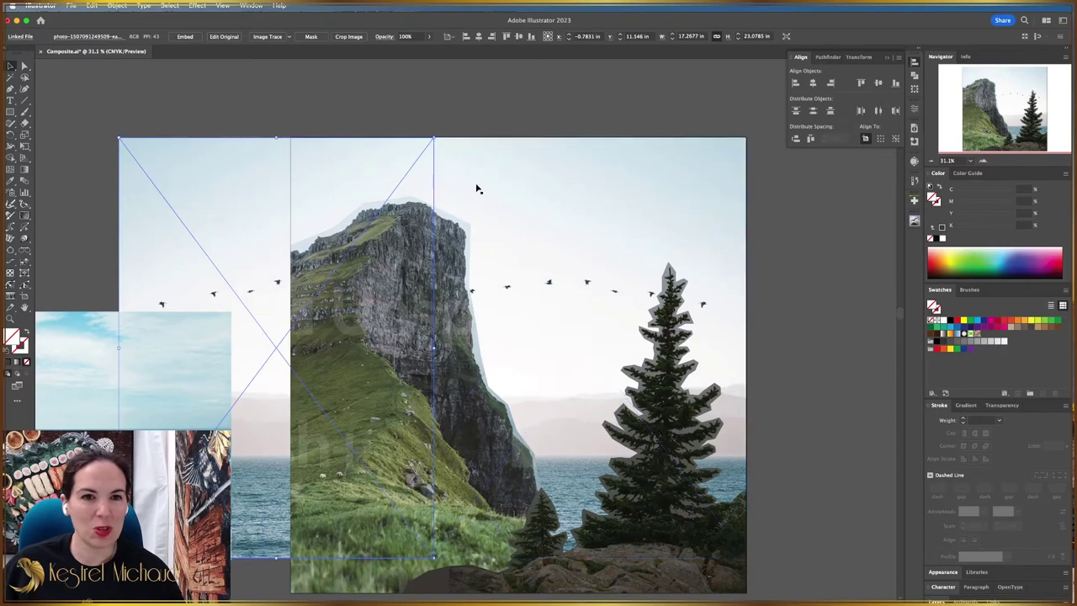
key("shift")
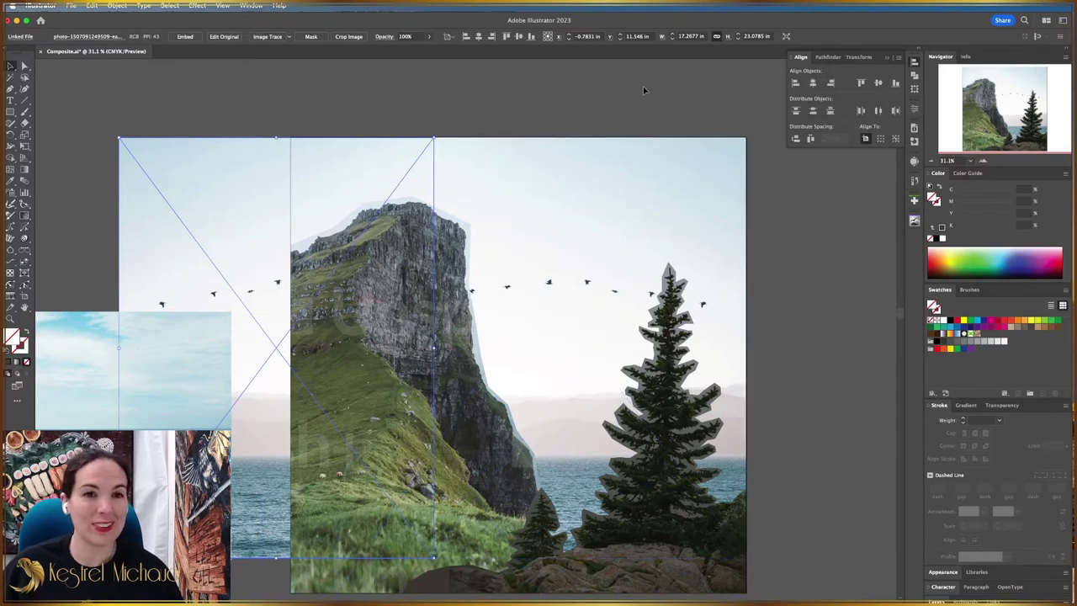
Select the original and flipped sky photos, then zoom out to show the area above the artboard.
left_click(445, 170)
left_click(523, 109)
left_click(460, 206)
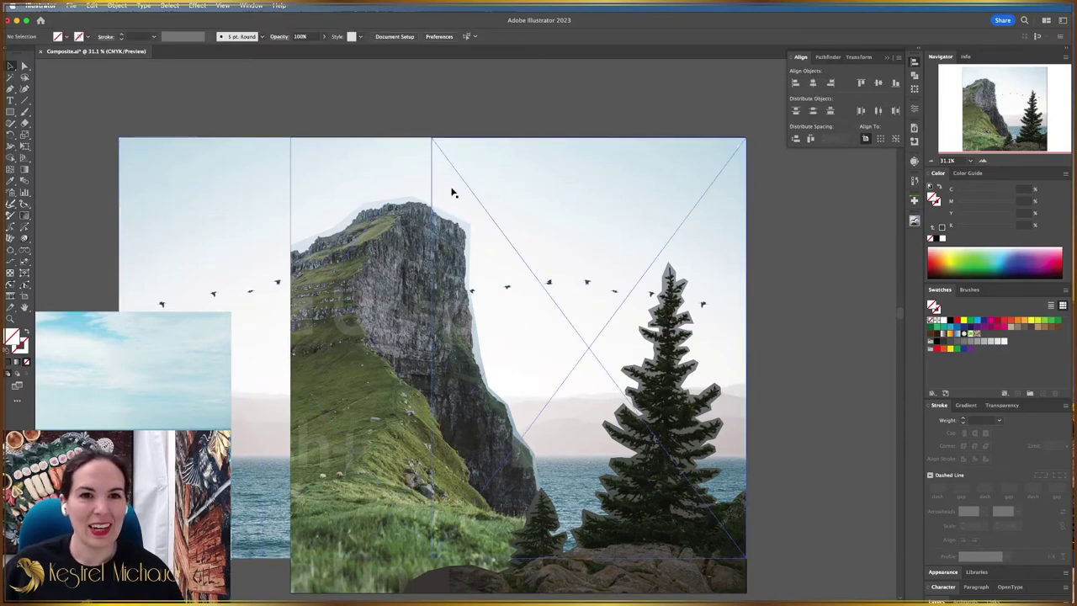
left_click(428, 148)
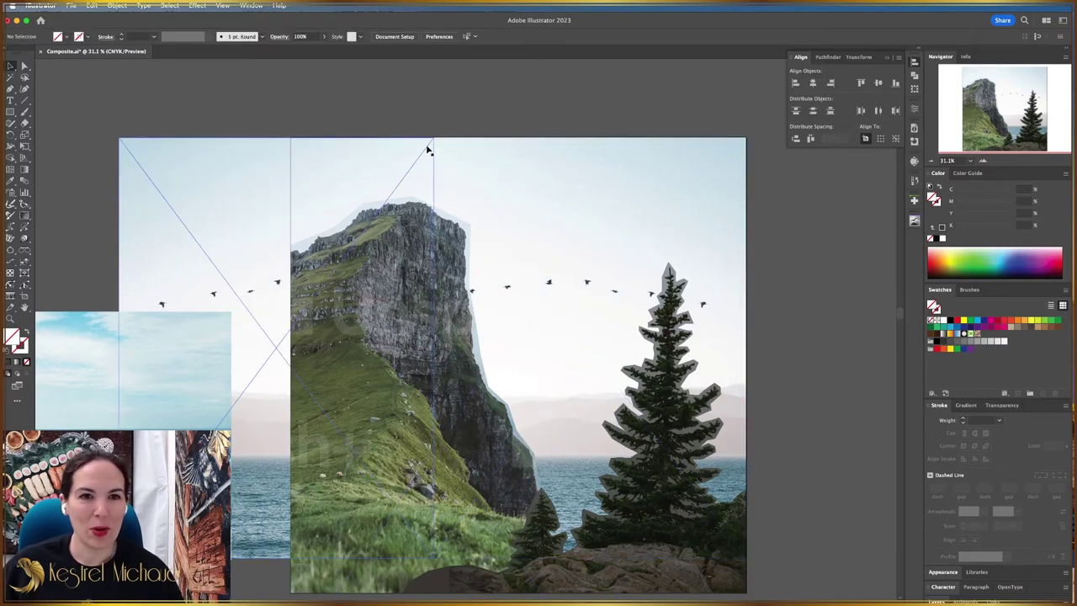
key("z")
left_click(639, 273, "alt")
key("a")
left_click_drag(480, 150, 449, 250)
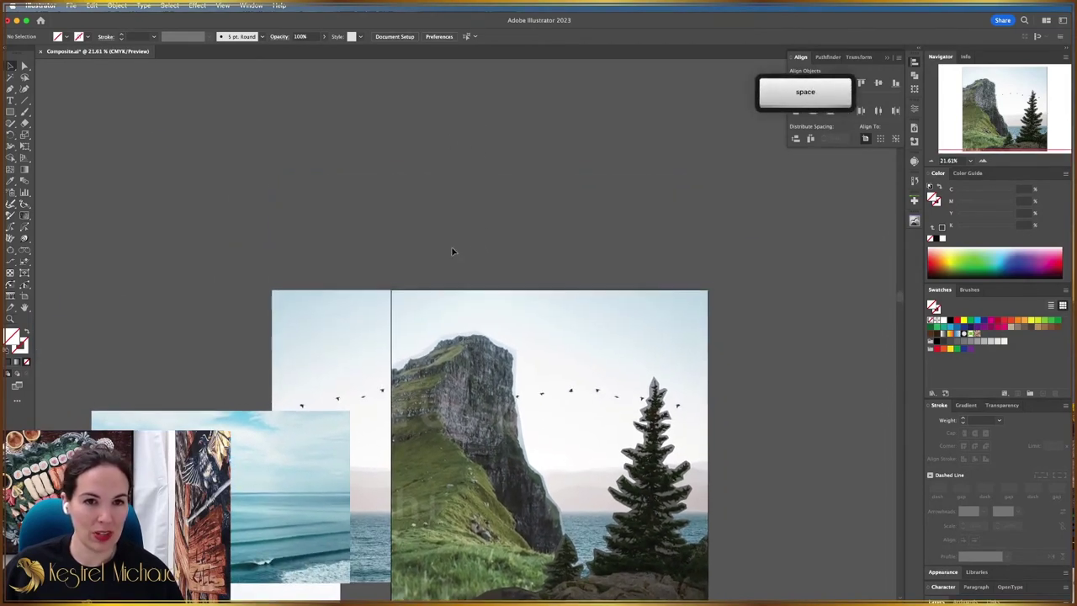
Try moving the sky photos above the composite, undo it, and pan the artboard back to centre.
left_click(586, 358)
left_click_drag(587, 358, 603, 133)
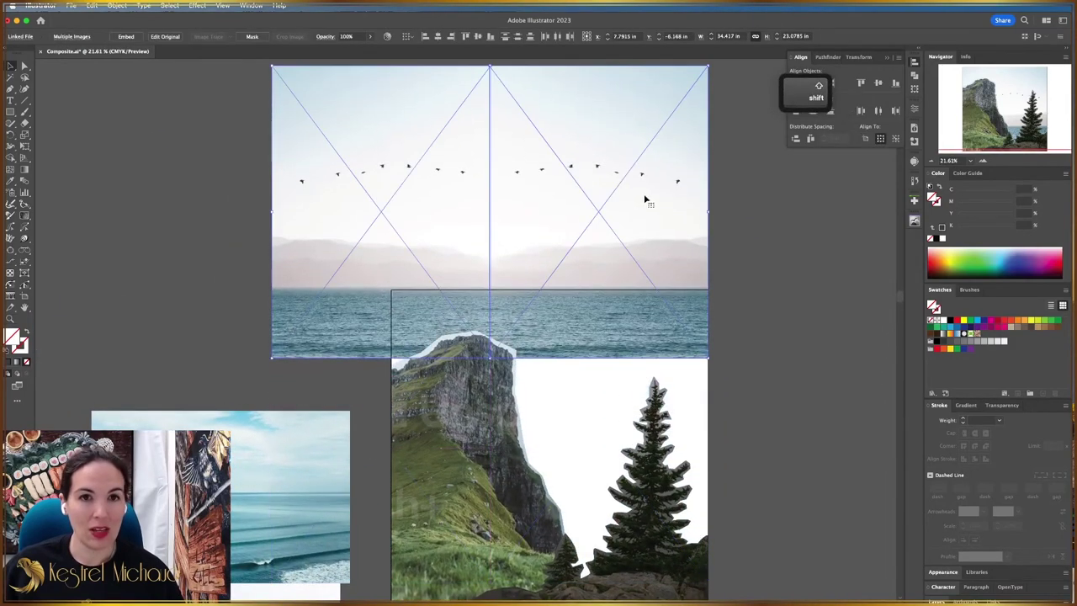
key("shift+super+a")
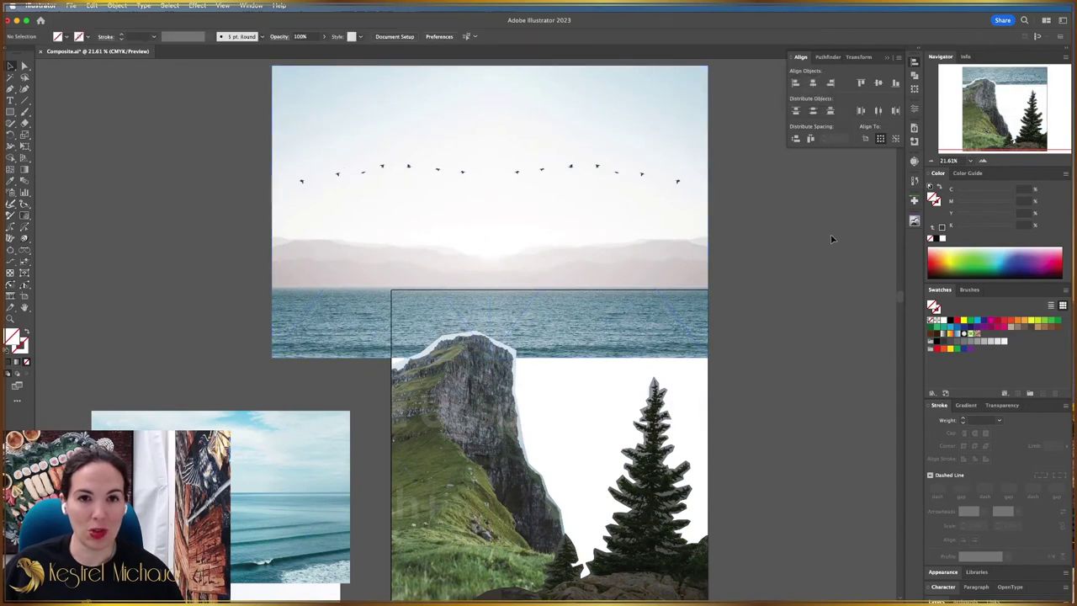
key("super+z")
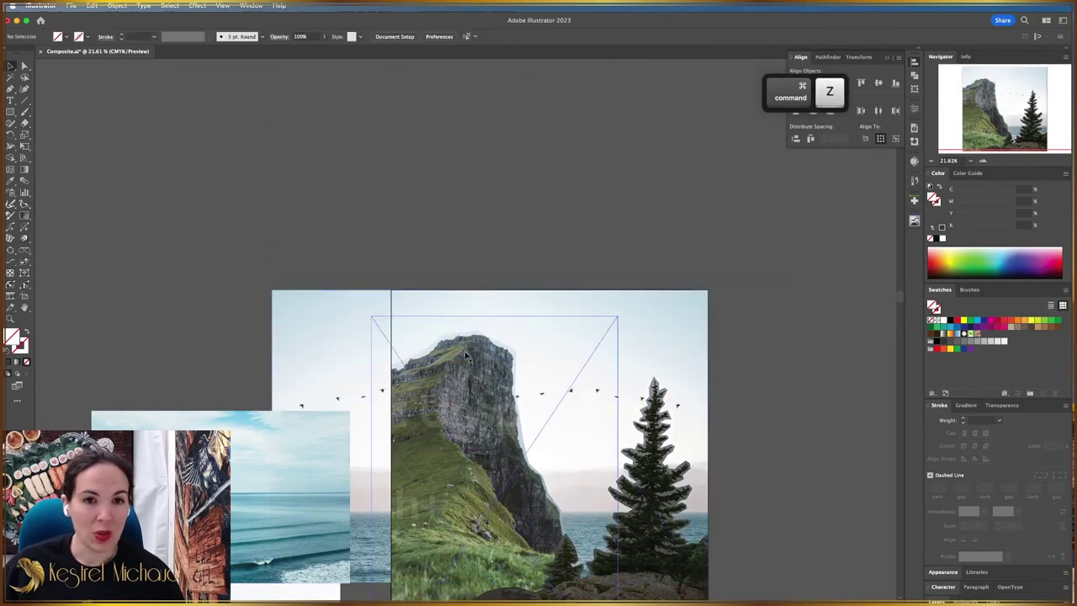
key("space")
left_click_drag(774, 392, 385, 228)
Draw a 25 × 24.2572 in rectangle covering the whole square artboard.
left_click(10, 113)
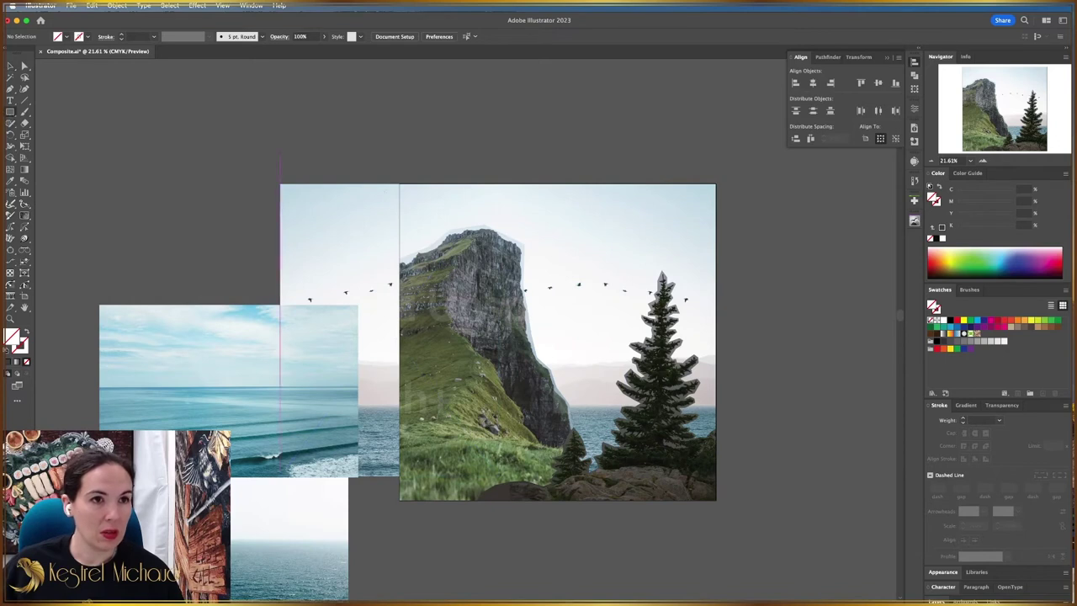
mouse_move(400, 181)
left_mouse_down()
mouse_move(634, 468)
mouse_move(716, 490)
left_mouse_up()
key("a")
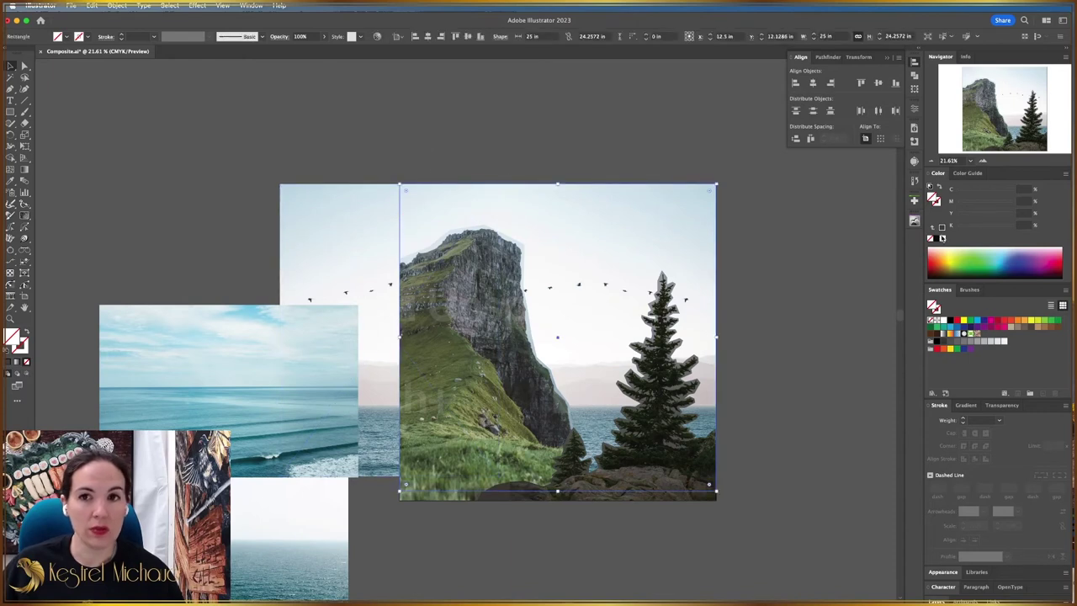
Clip the sky photos to the square rectangle with Make Clipping Mask.
left_click(784, 223)
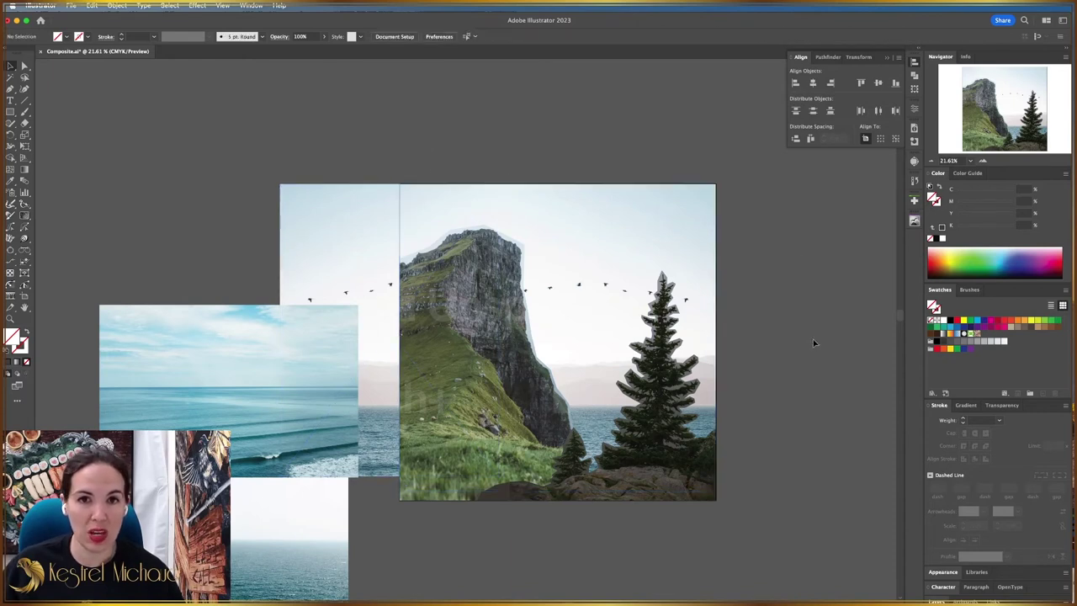
left_click_drag(368, 129, 713, 212)
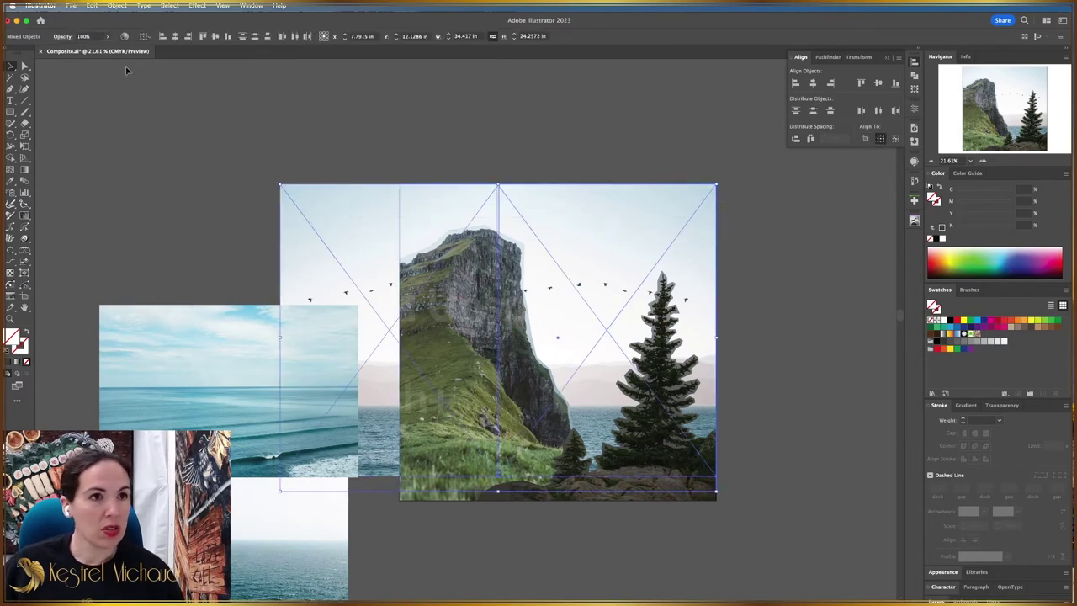
key("space")
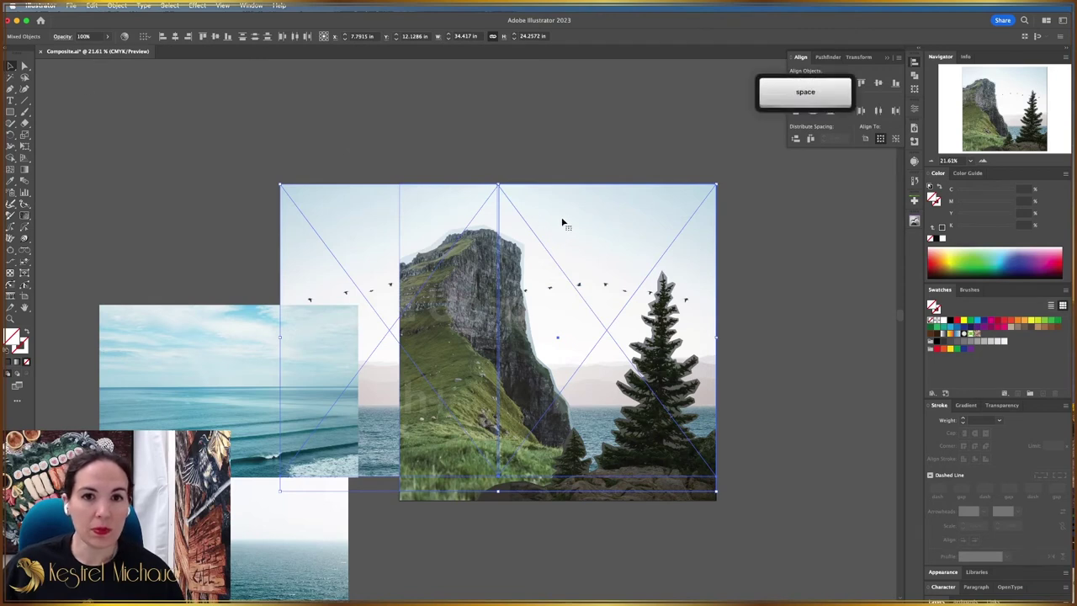
right_click(567, 197)
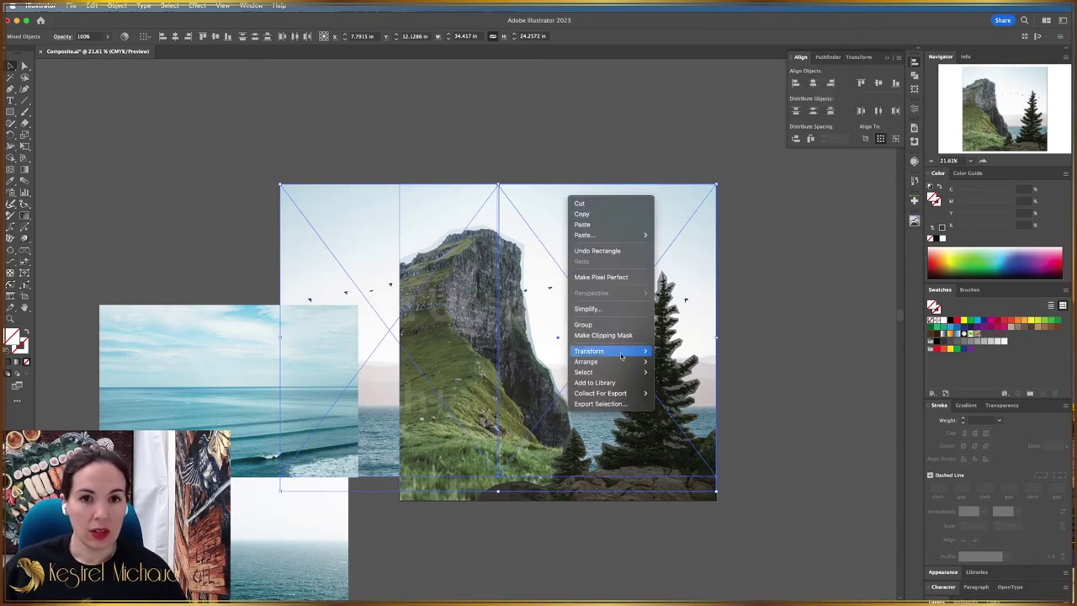
left_click(602, 335)
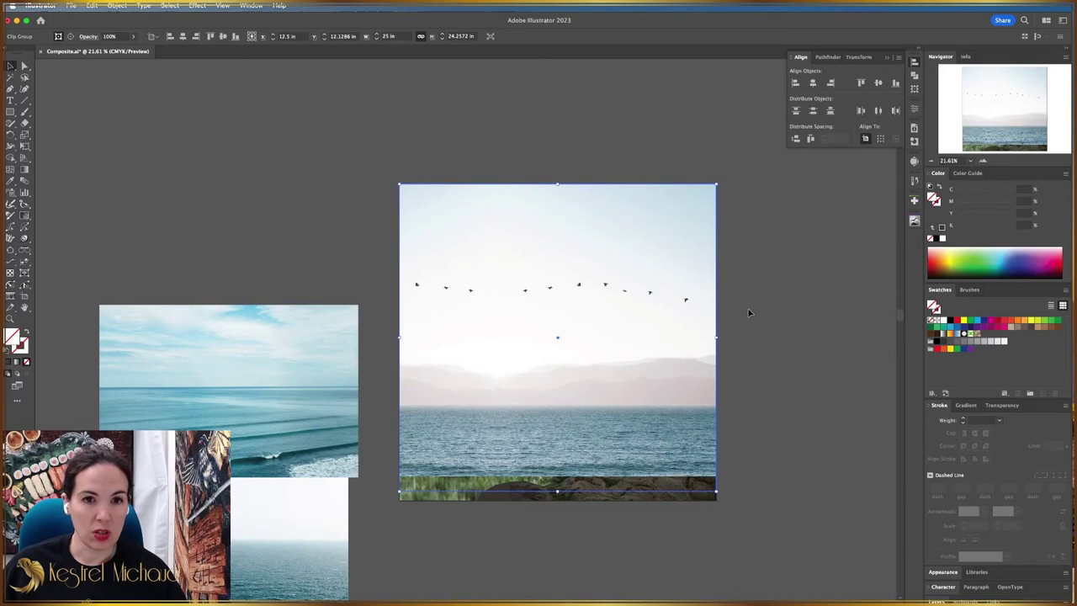
left_click(748, 313)
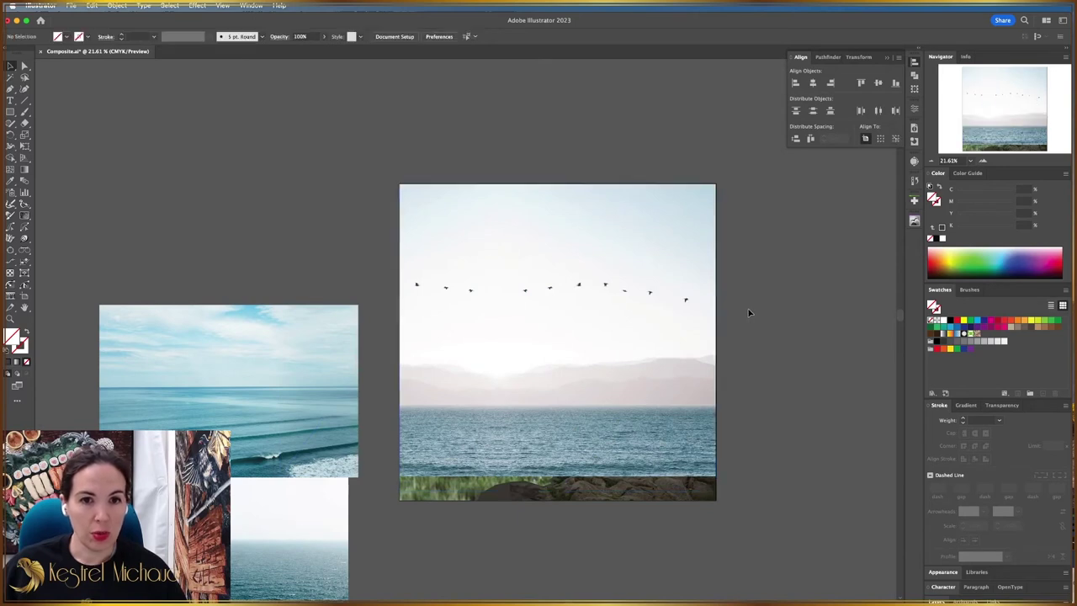
left_click(682, 311)
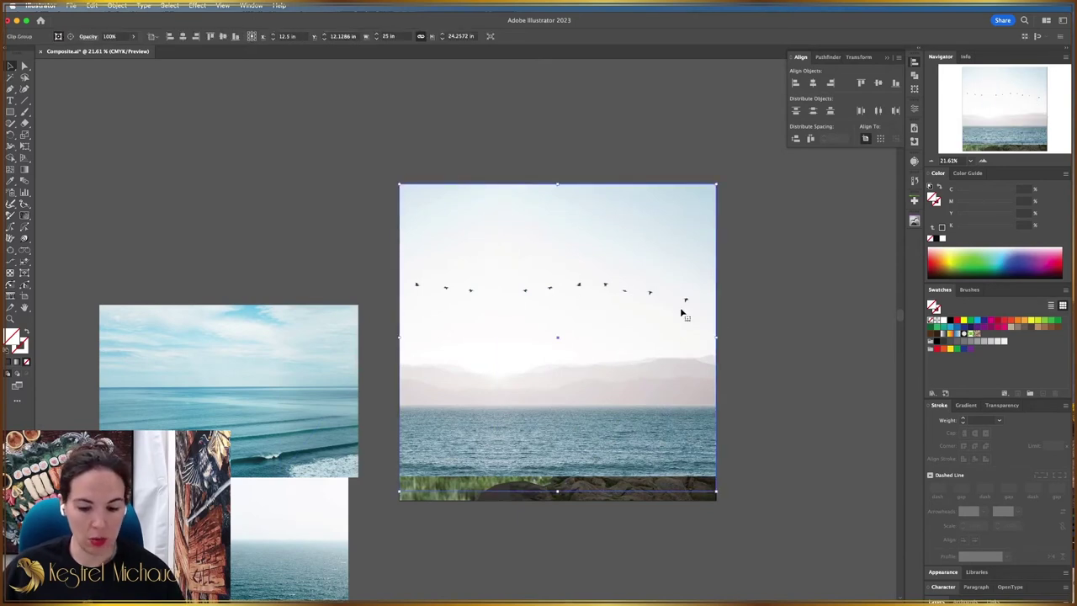
Send the sky clip group to the back, behind the cliff and pines.
left_click(117, 5)
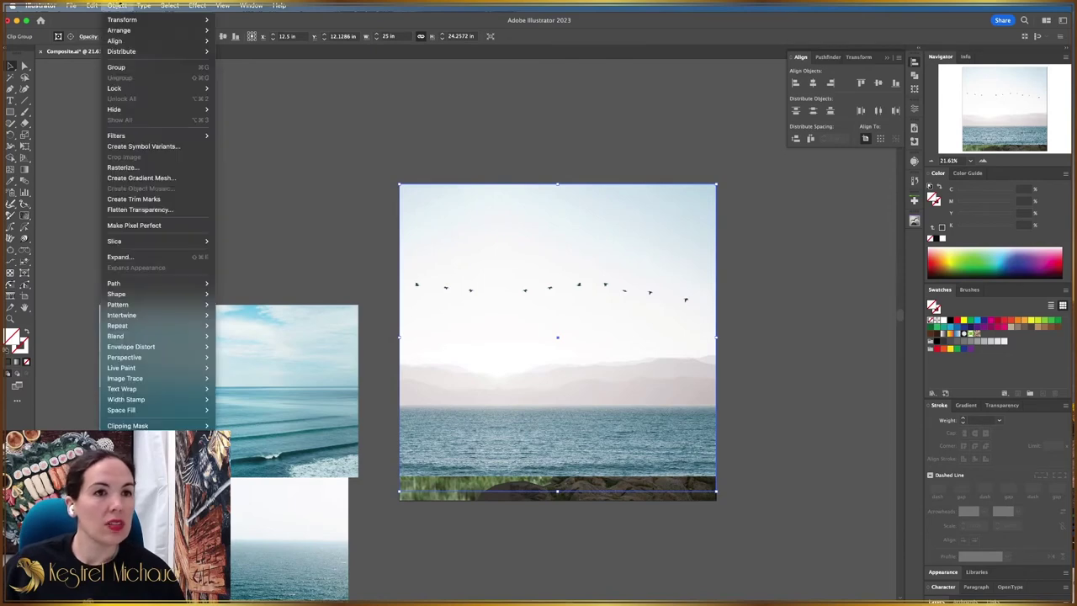
mouse_move(160, 32)
left_click(244, 62)
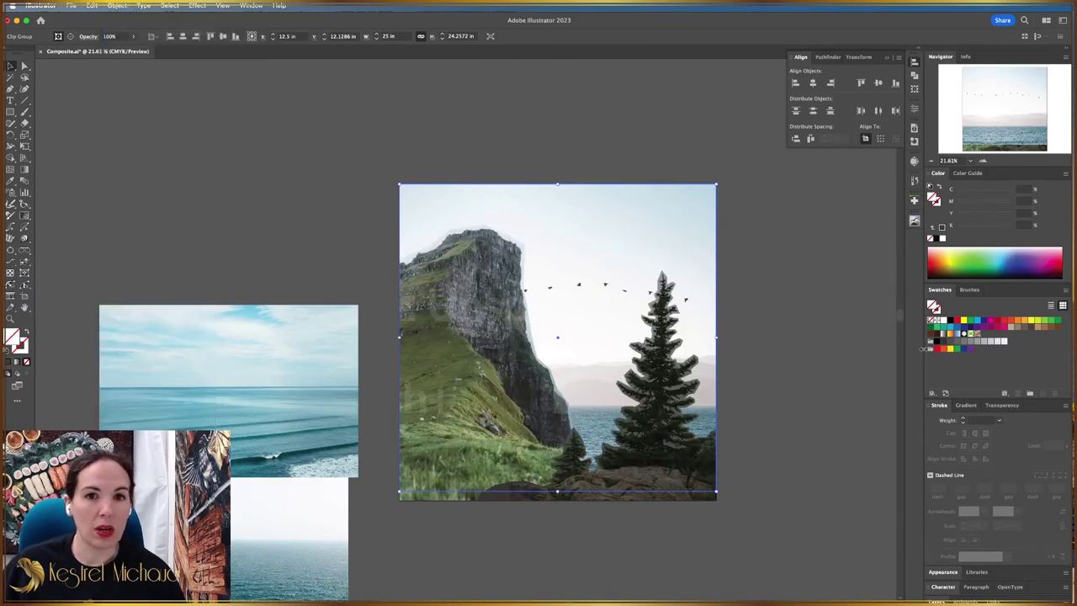
left_click(837, 363)
key("space")
left_click_drag(791, 408, 758, 335)
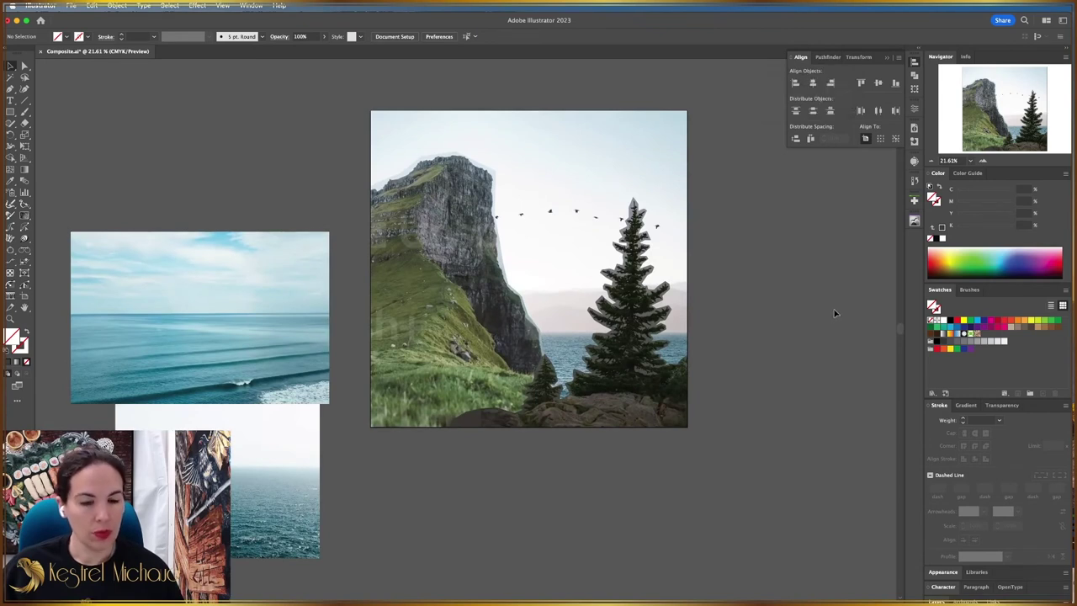
Save the document and clear the selection.
key("super+s")
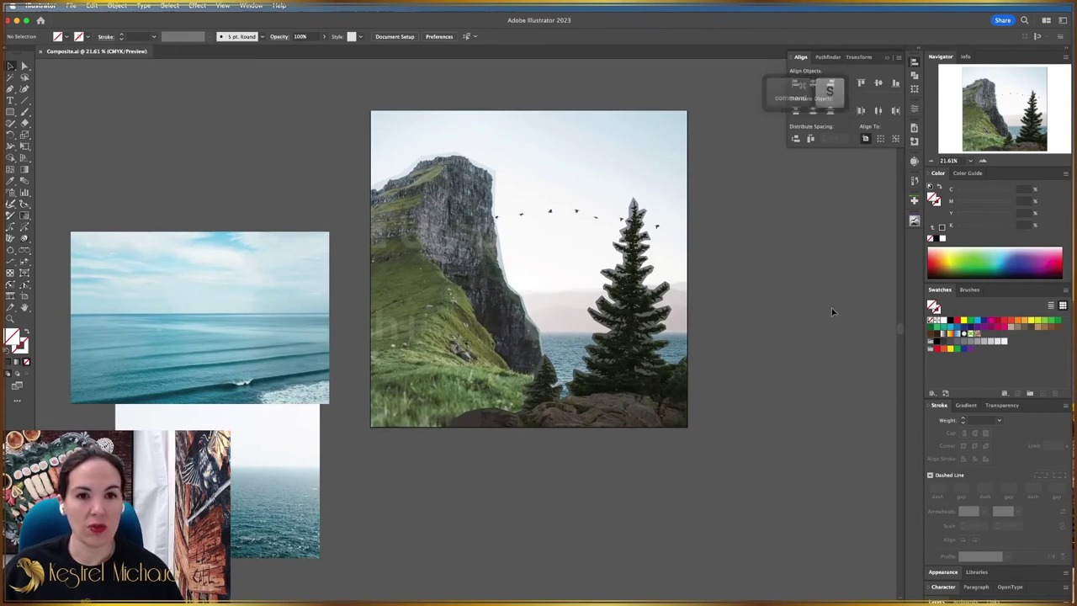
left_click(687, 373)
left_click(834, 328)
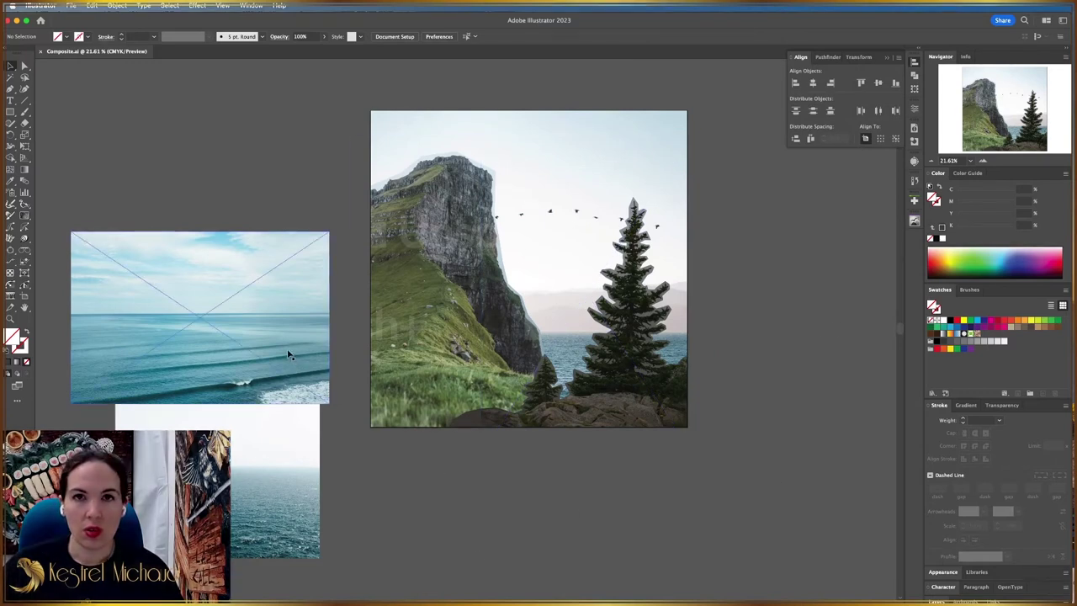
Reposition the ocean-and-clouds photo beside the composite and cut it to the clipboard.
left_click_drag(281, 341, 292, 242)
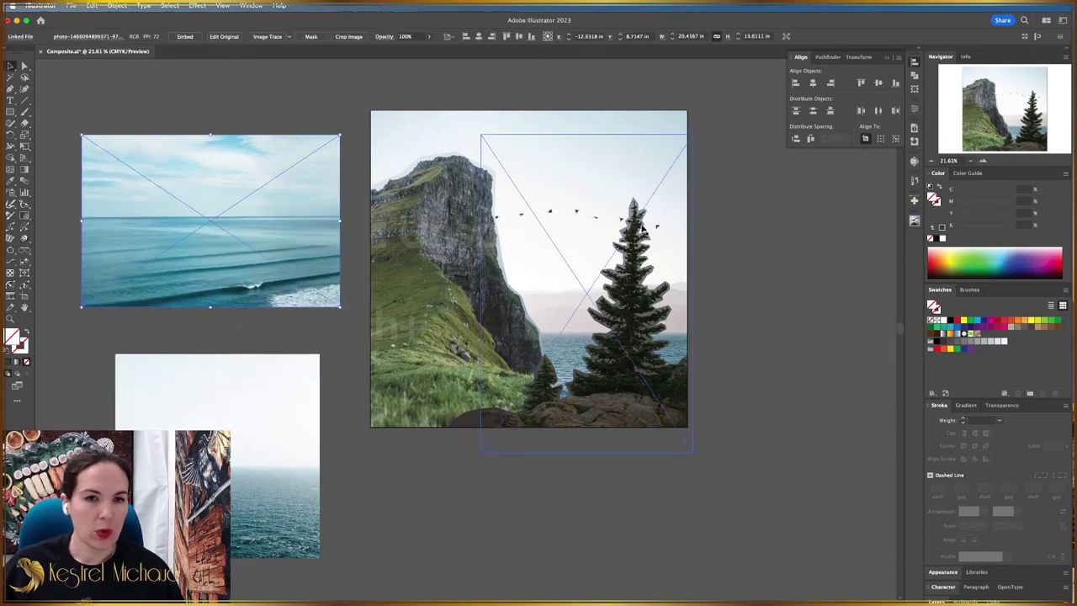
left_click(594, 350)
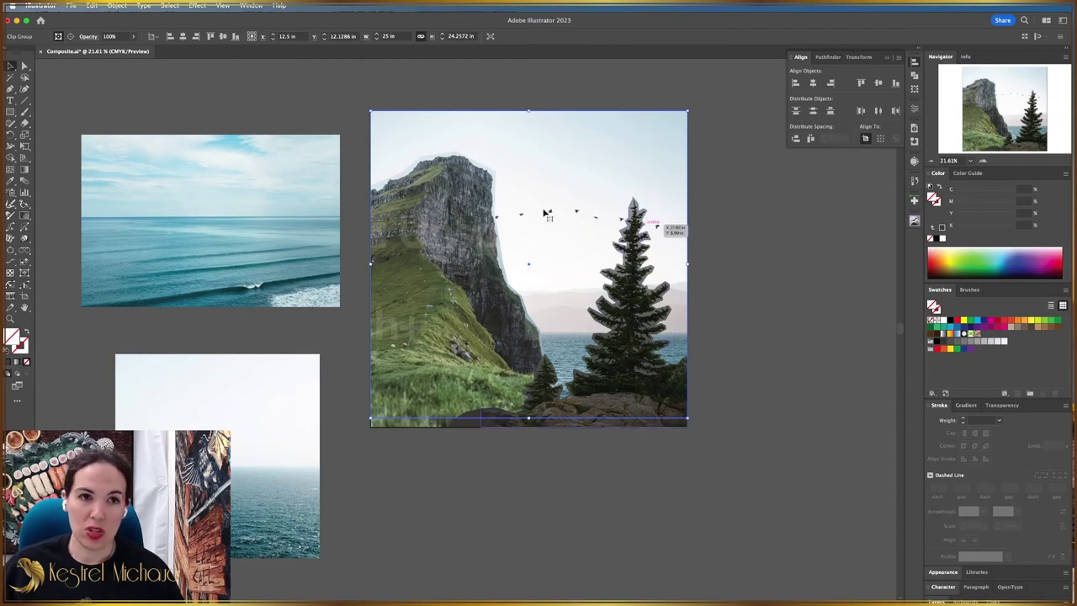
mouse_move(223, 255)
left_mouse_down()
mouse_move(532, 269)
mouse_move(224, 272)
left_mouse_up()
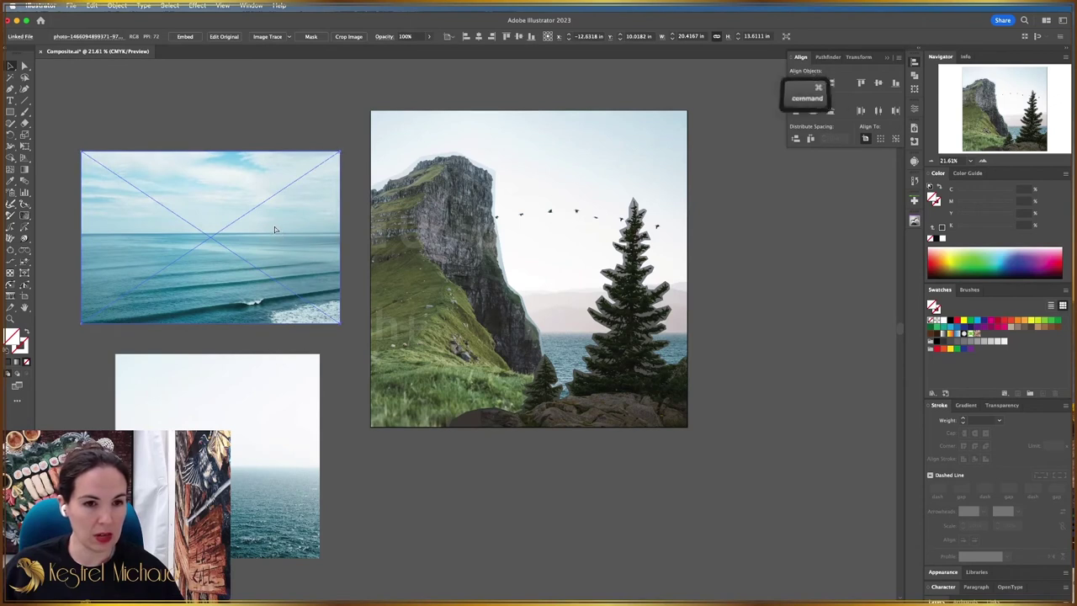
key("super+x")
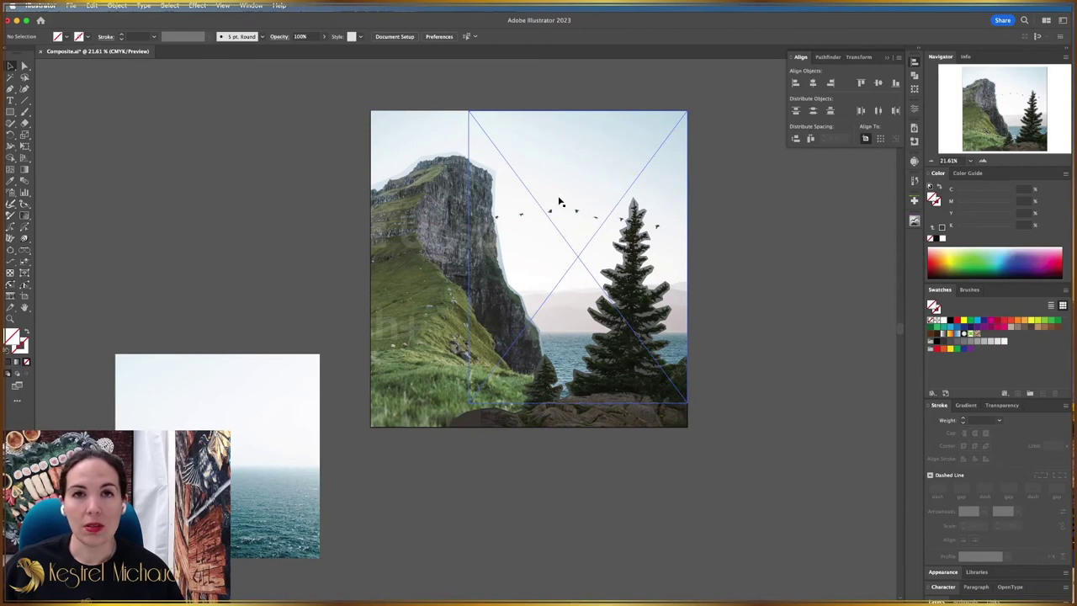
Enter the sky clip group in isolation mode, undo a trial move, and paste the ocean photo inside.
double_click(572, 246)
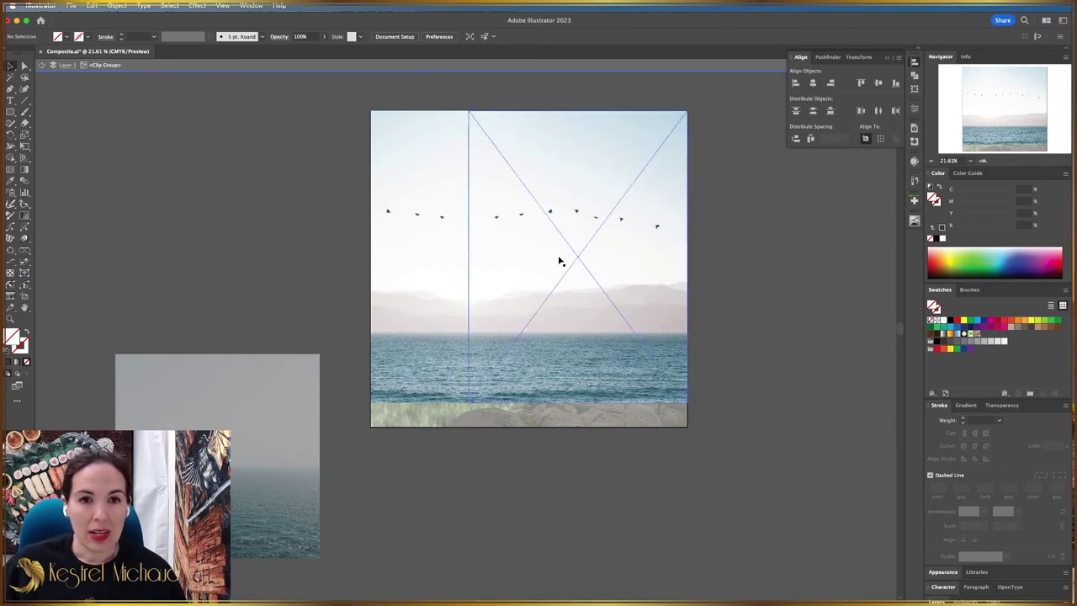
left_click(435, 300)
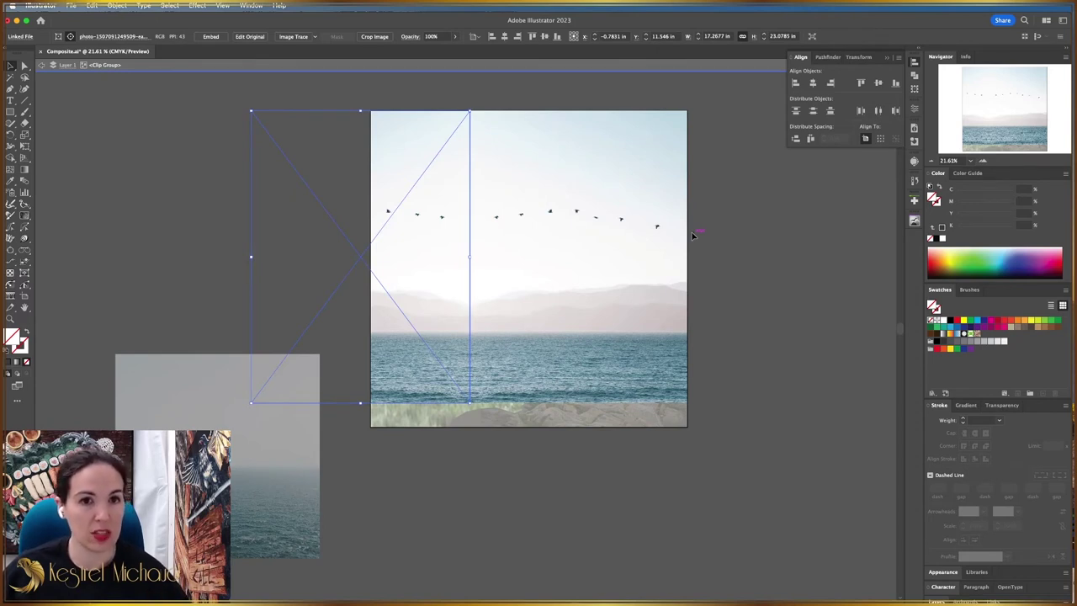
left_click_drag(484, 252, 488, 210)
key("super+z")
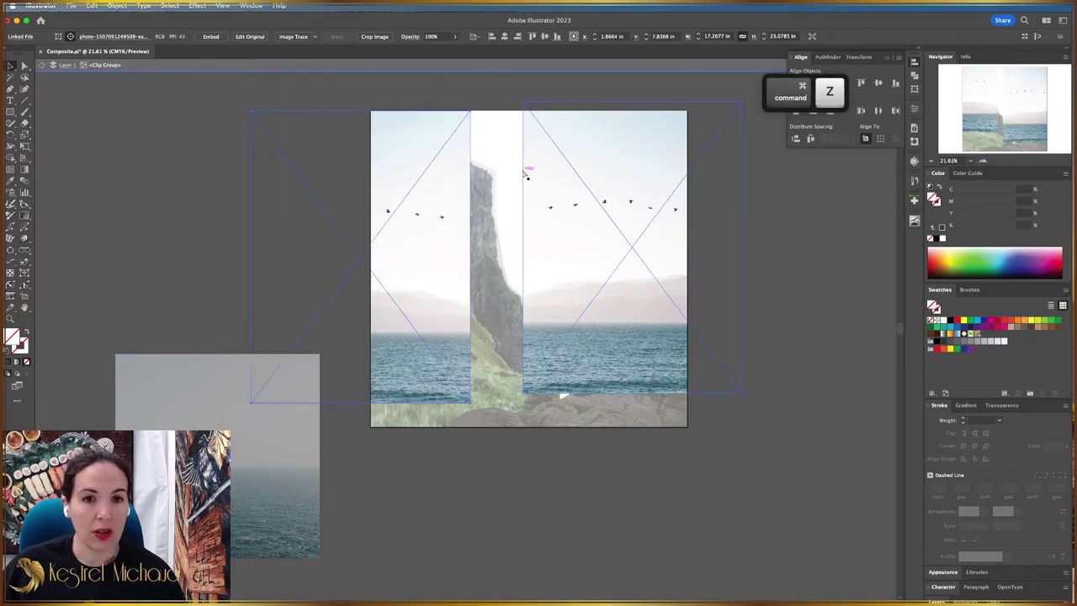
key("super+z")
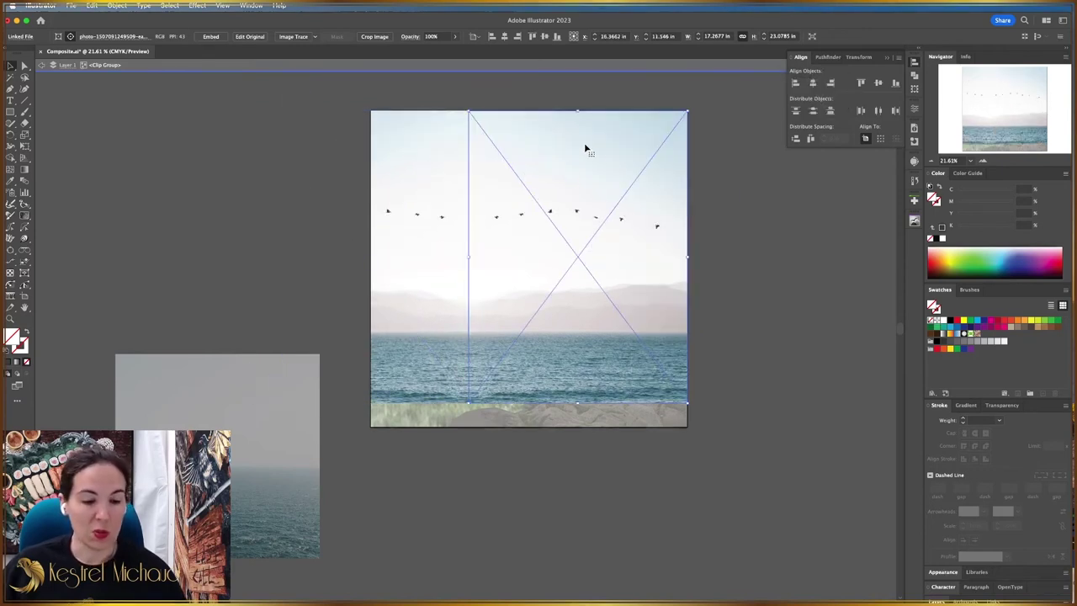
key("super+v")
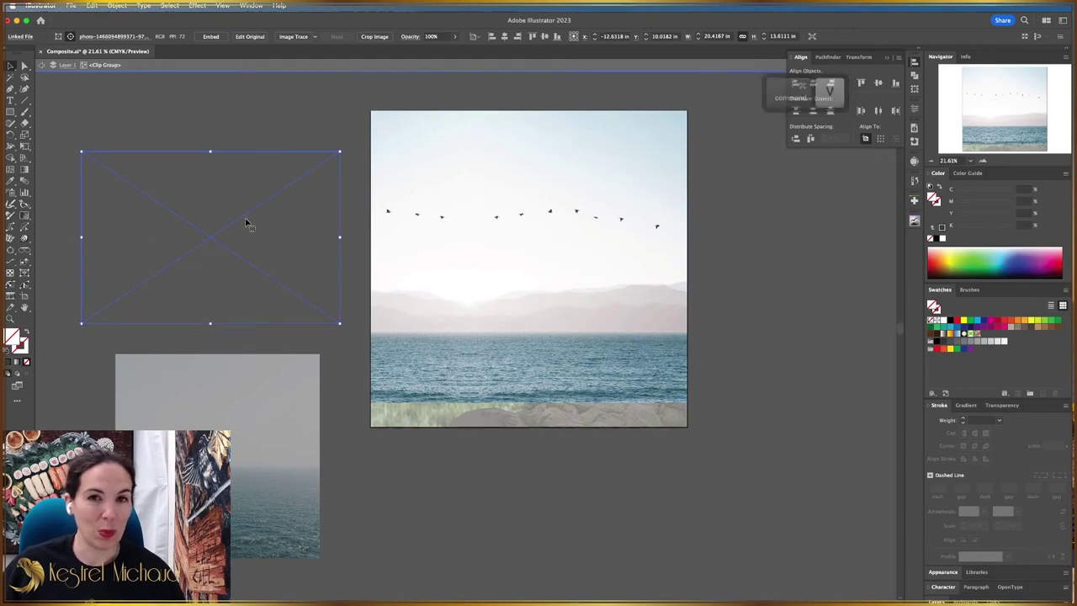
Move the pasted ocean photo onto the square and scale it up to cover it.
mouse_move(224, 252)
left_mouse_down()
mouse_move(558, 182)
mouse_move(224, 253)
left_mouse_up()
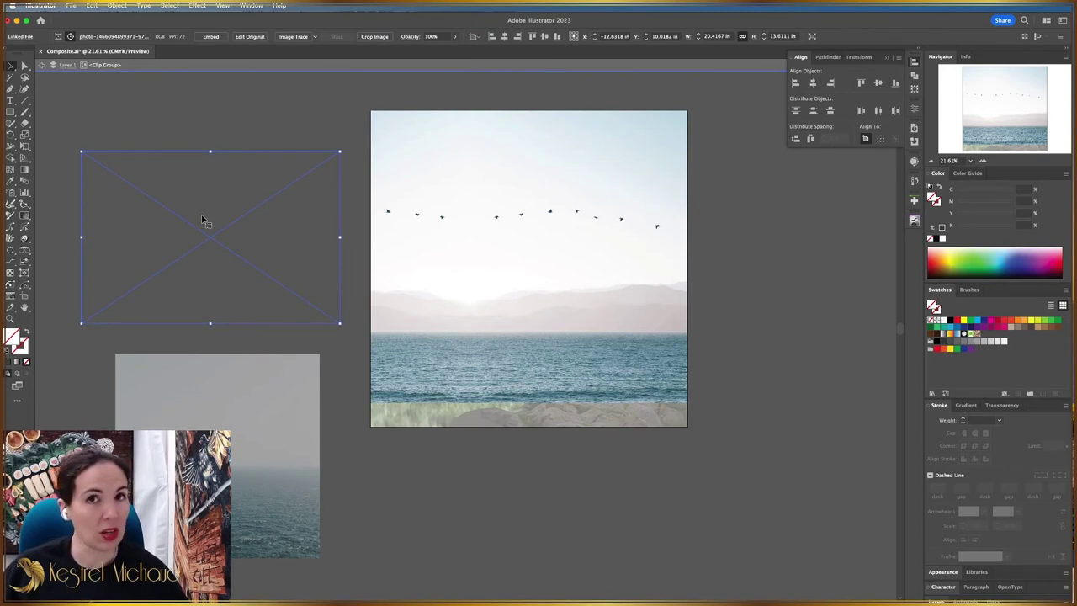
left_click_drag(199, 275, 601, 246)
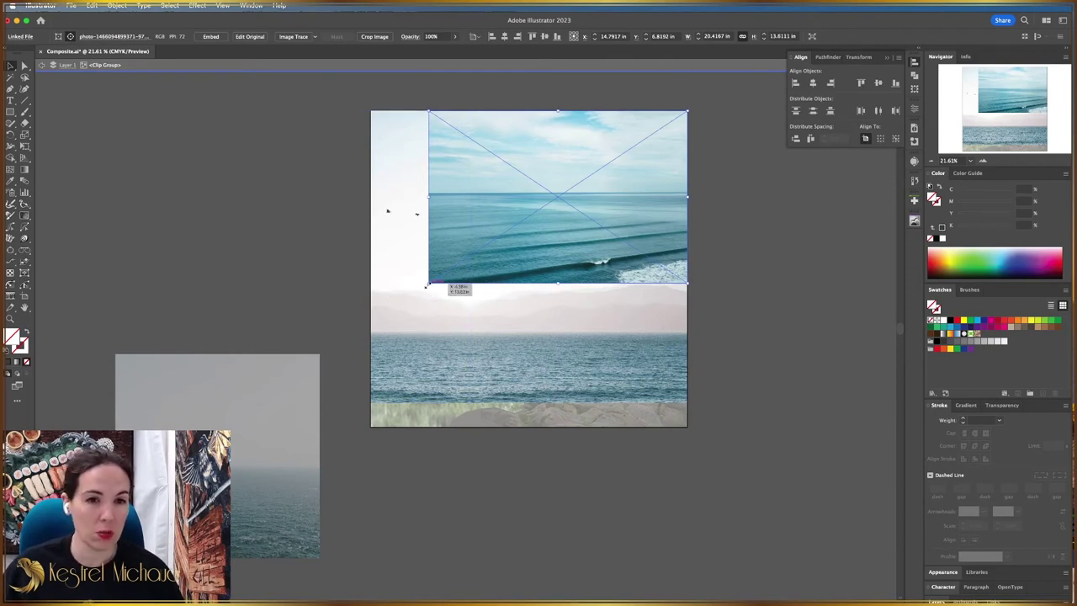
left_click_drag(426, 286, 235, 493)
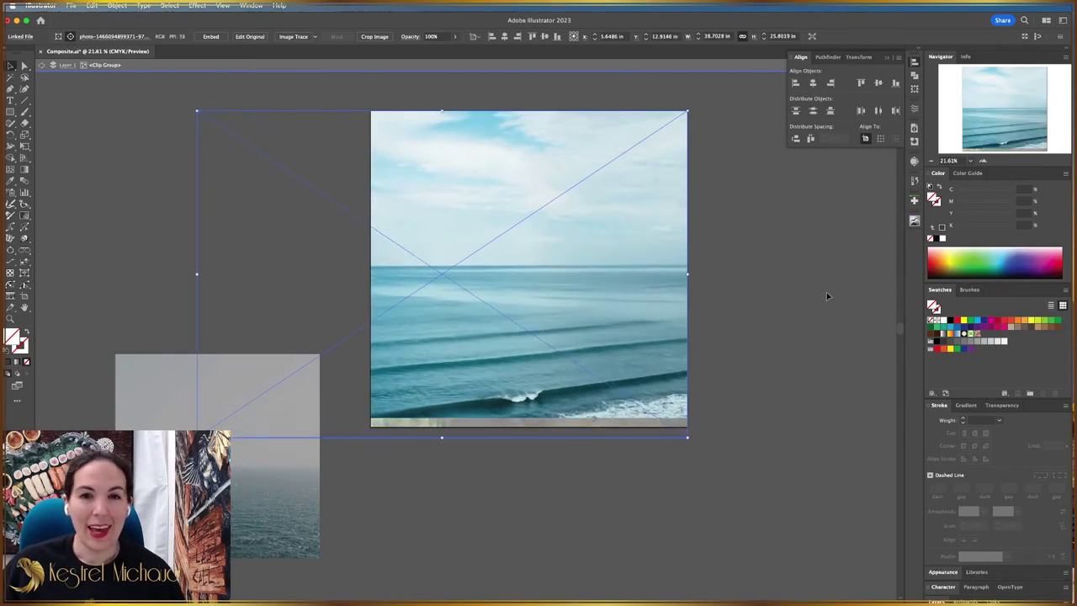
left_click(816, 356)
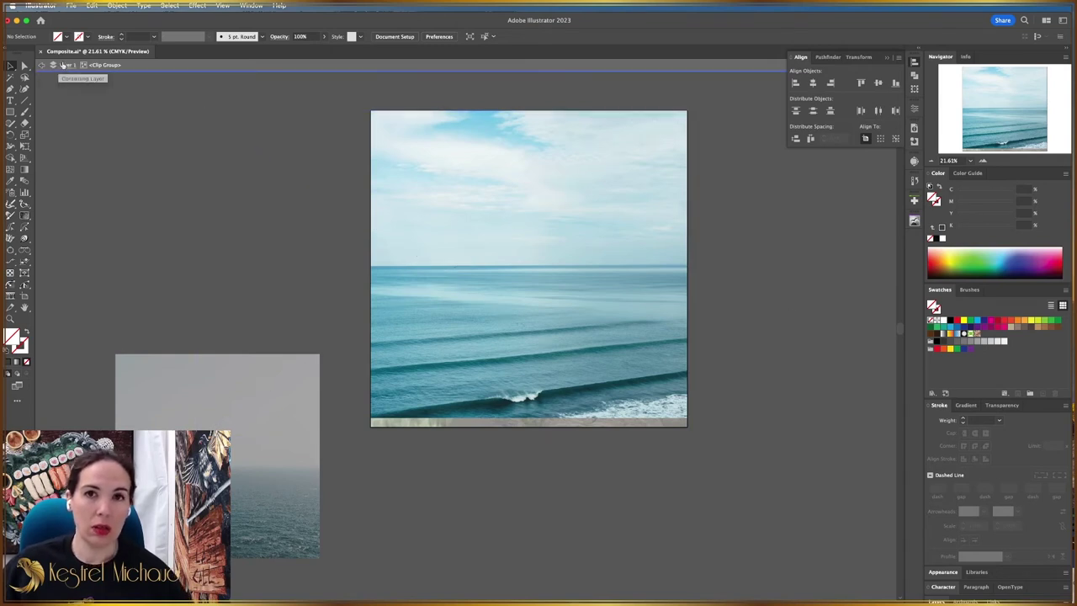
Exit isolation mode to review the composite, re-enter the group briefly, then return.
double_click(818, 278)
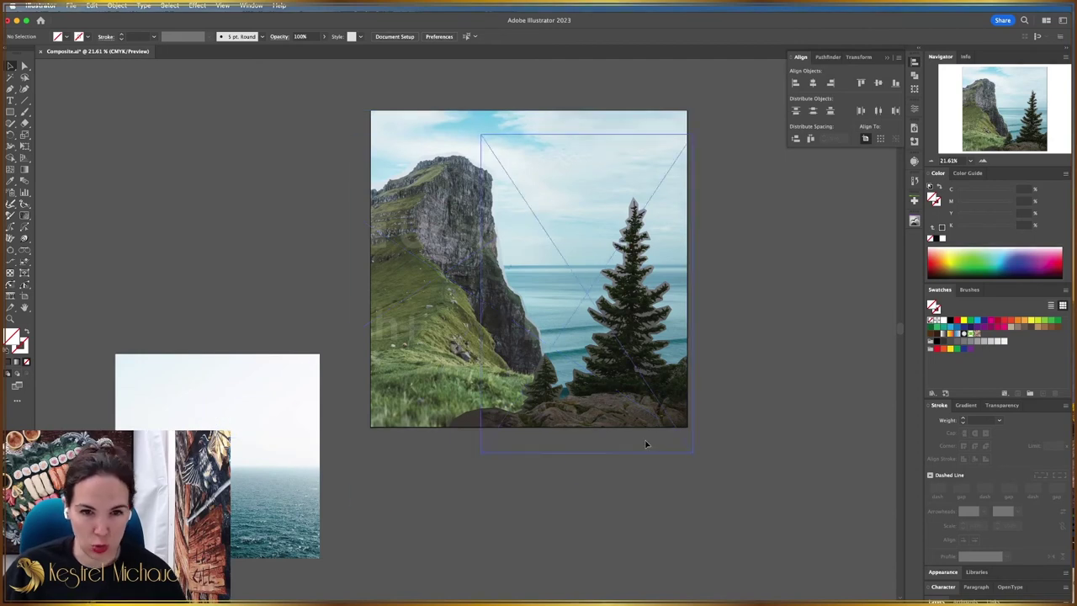
double_click(568, 226)
left_click(574, 294)
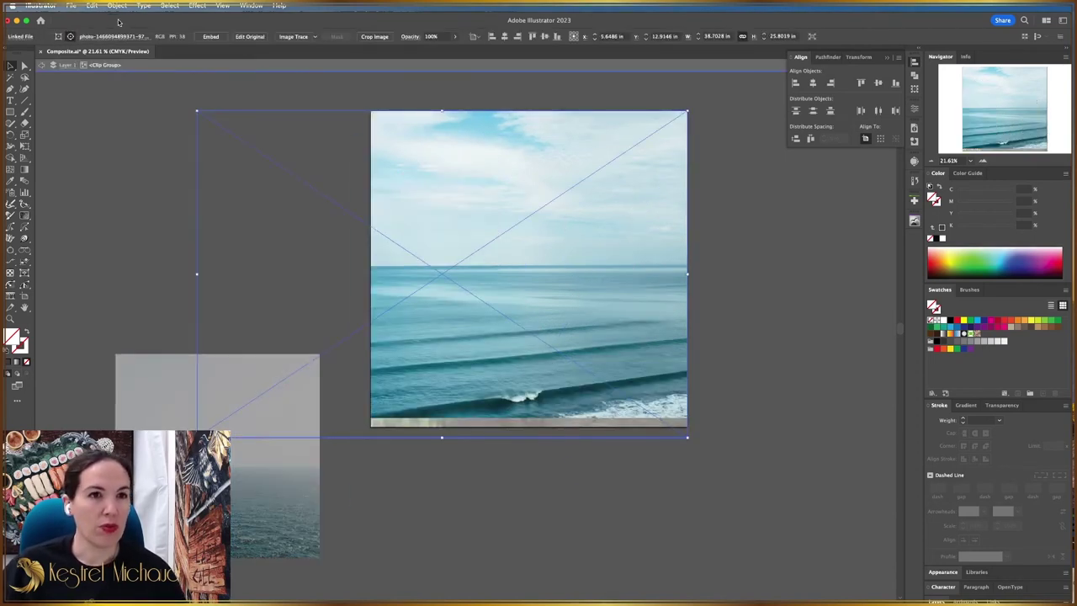
left_click(117, 6)
left_click(115, 6)
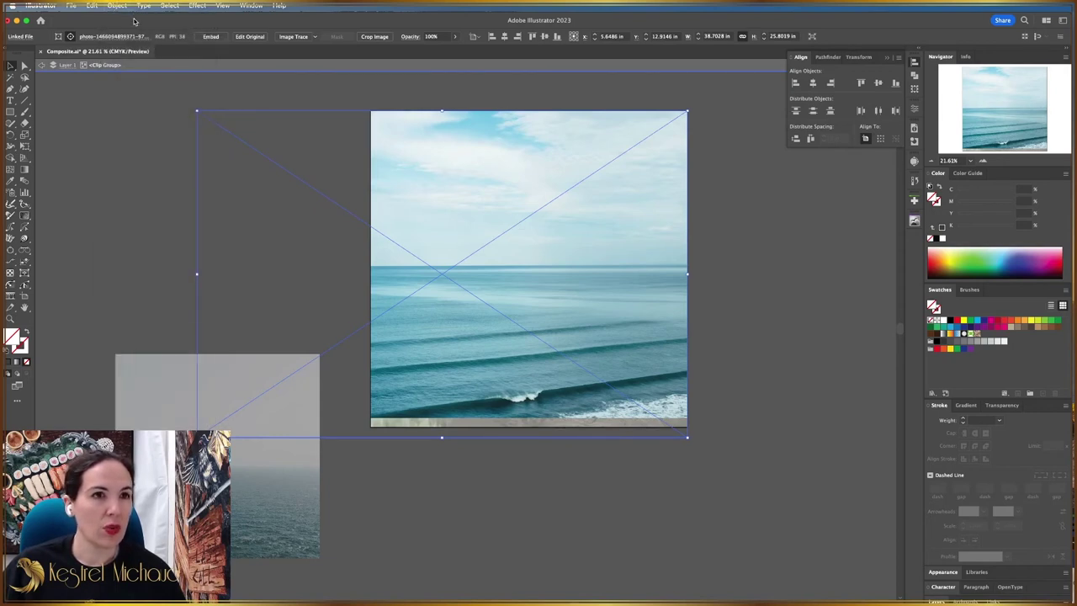
key("super+z")
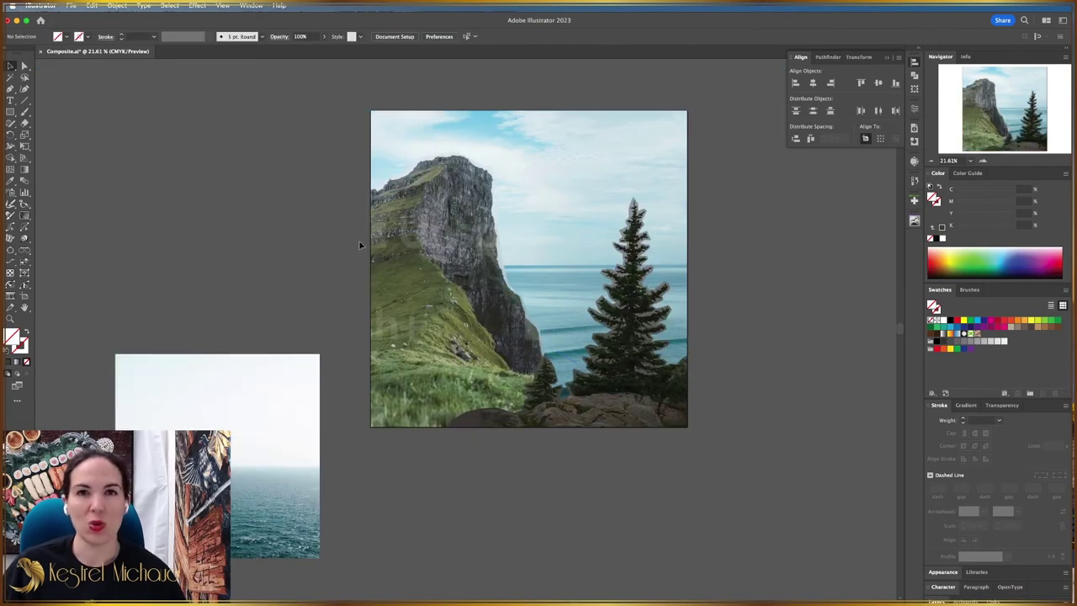
left_click(24, 65)
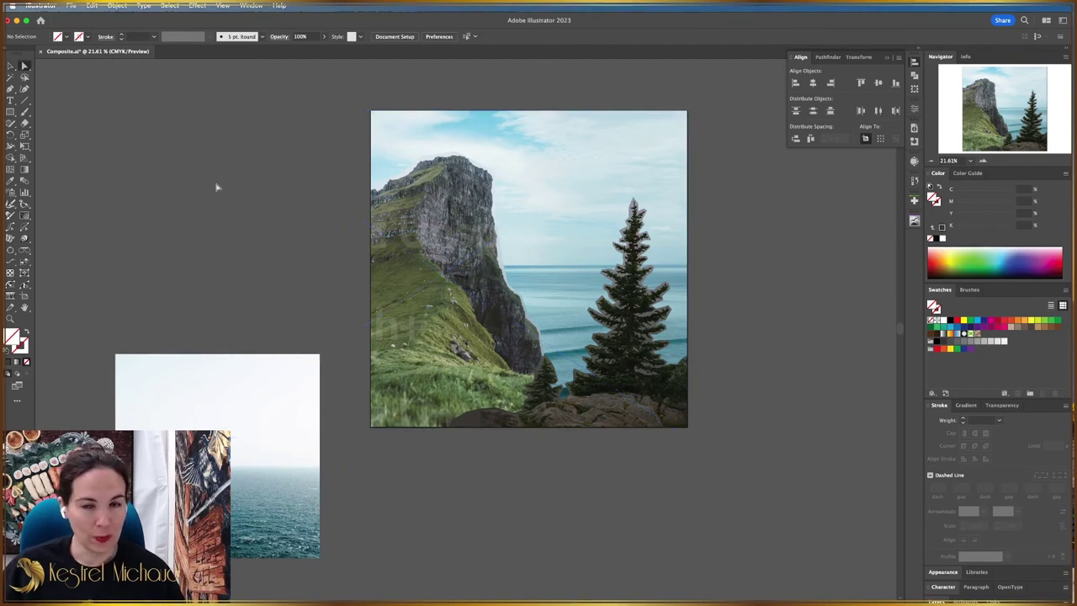
left_click(597, 203)
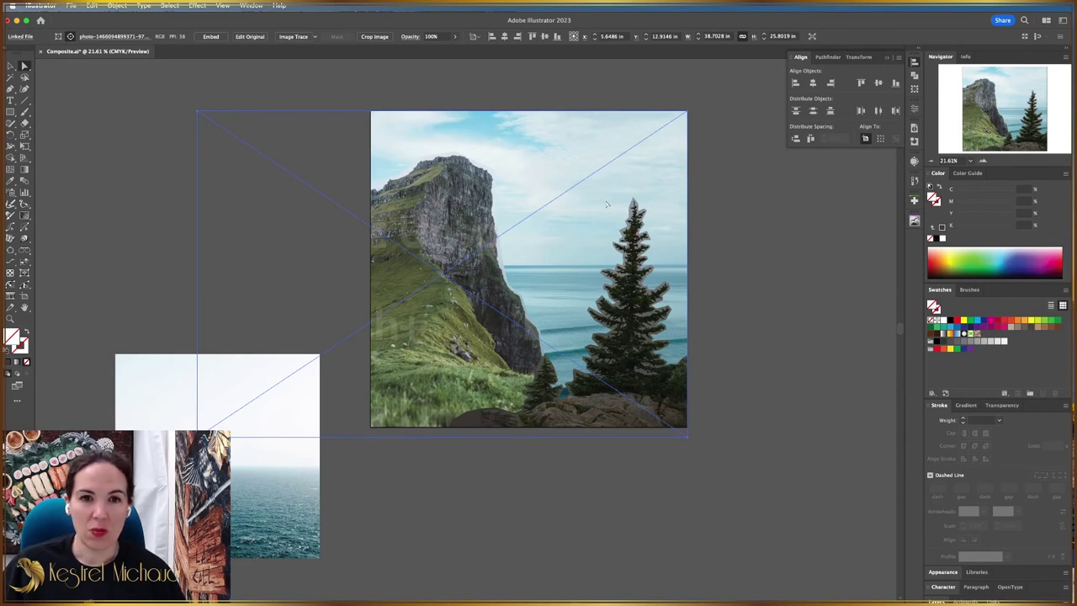
left_click_drag(636, 190, 641, 212)
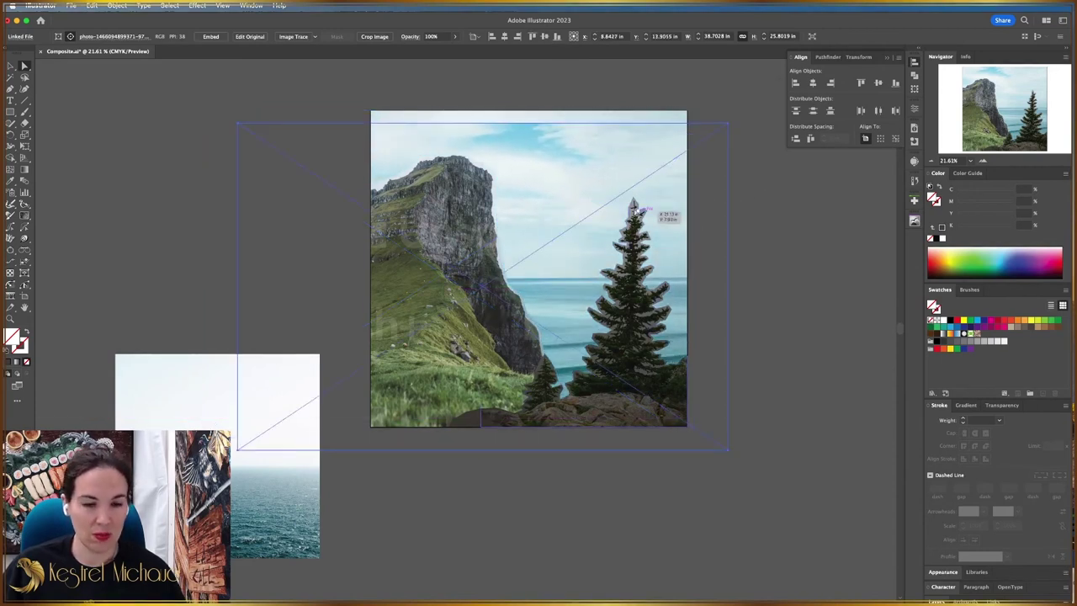
key("super+z")
left_click(117, 6)
mouse_move(126, 19)
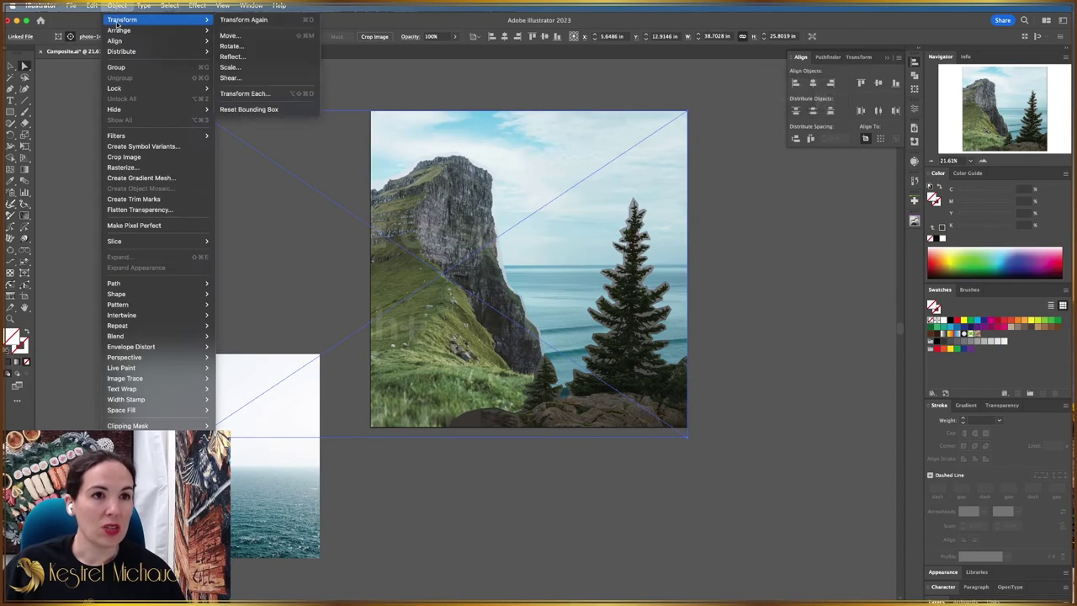
left_click(230, 57)
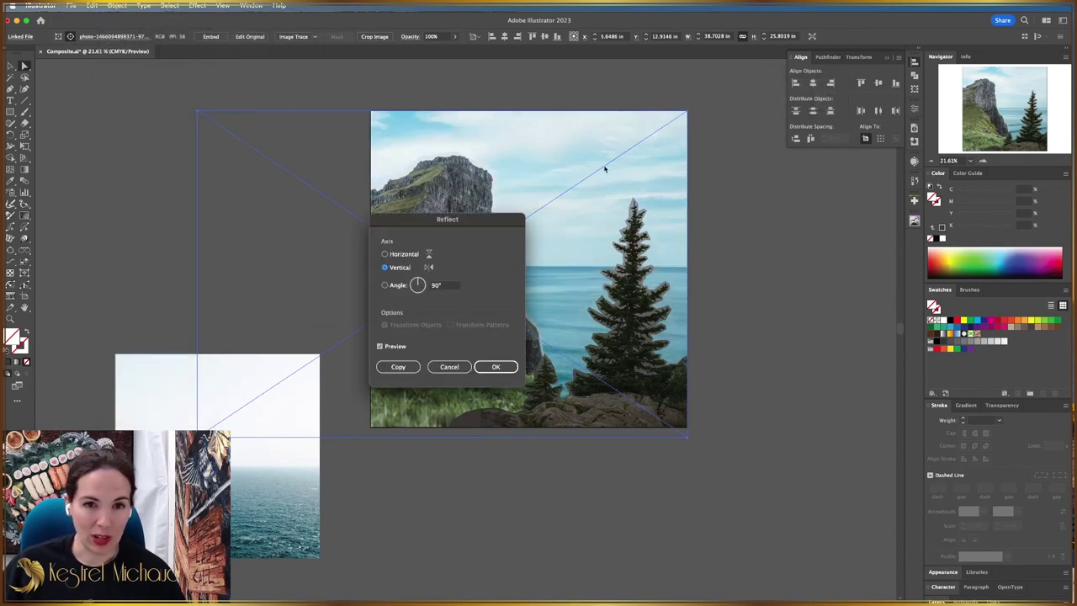
left_click(496, 366)
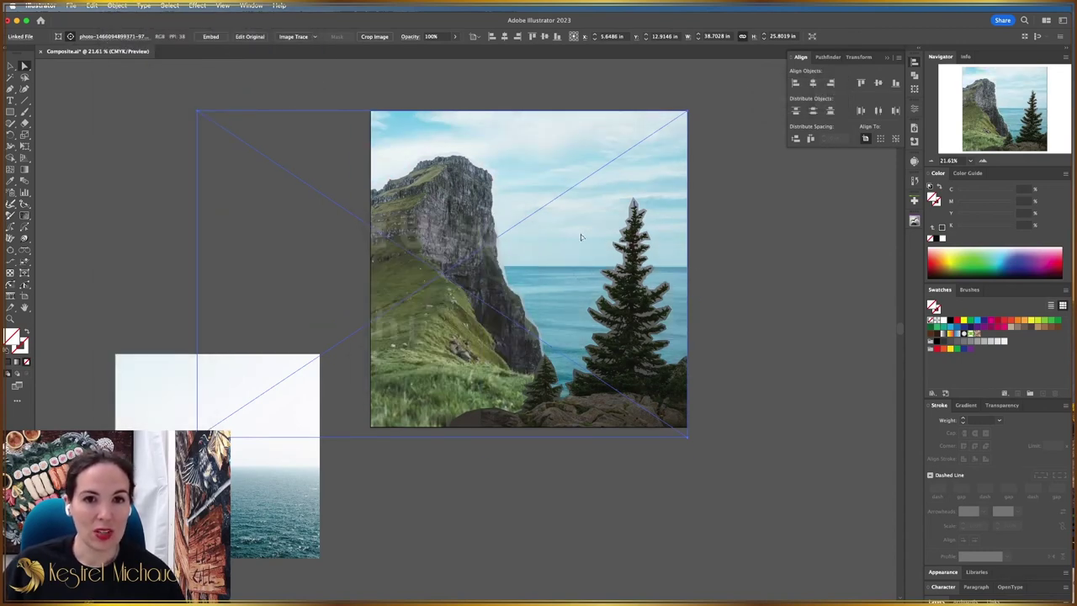
key("super+shift+a")
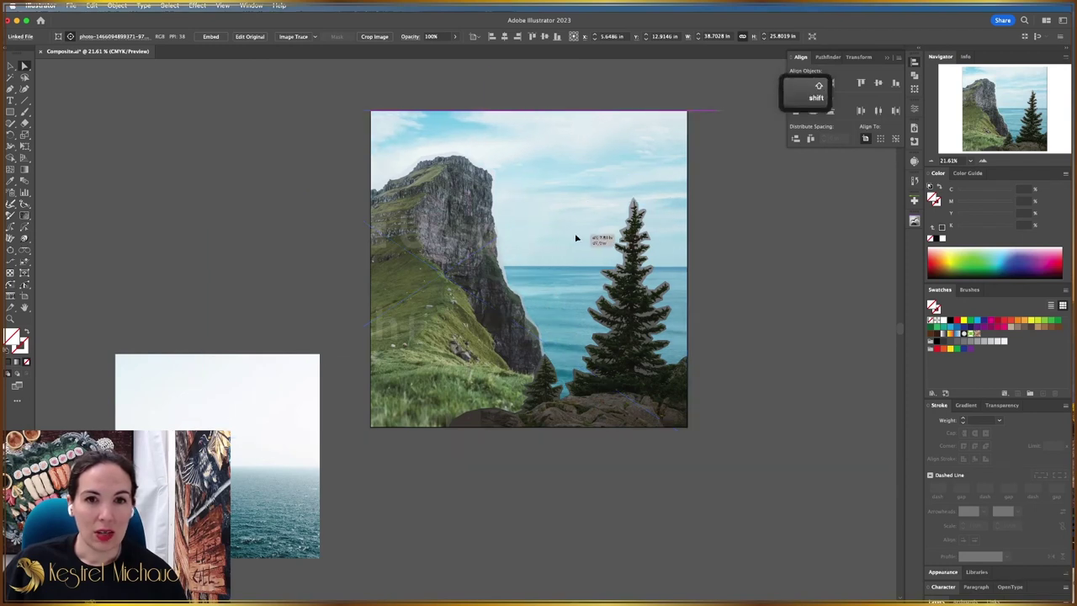
left_click(707, 253)
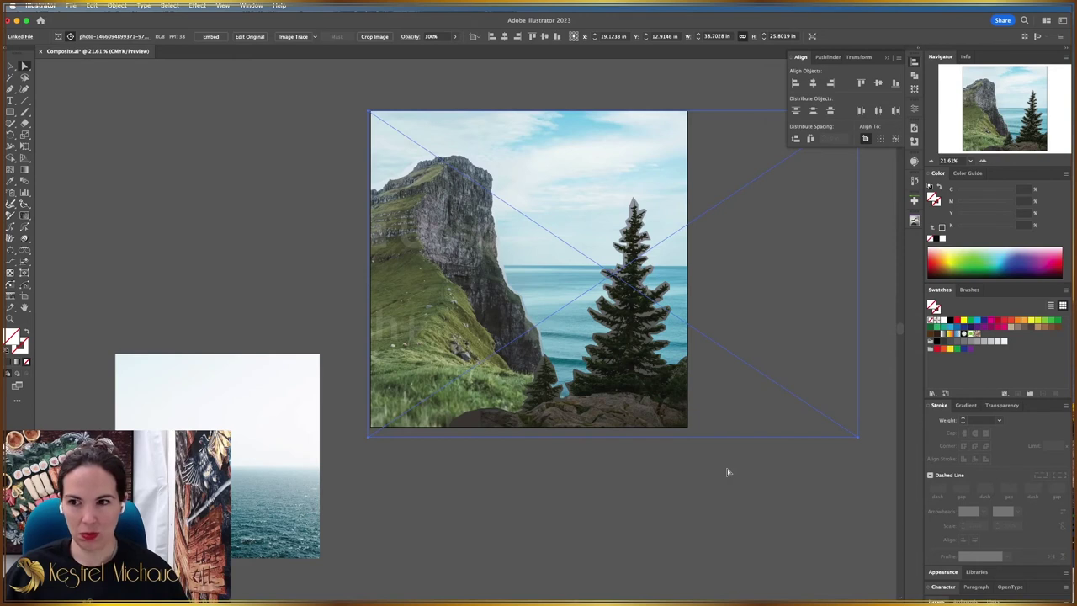
left_click(615, 519)
key("a")
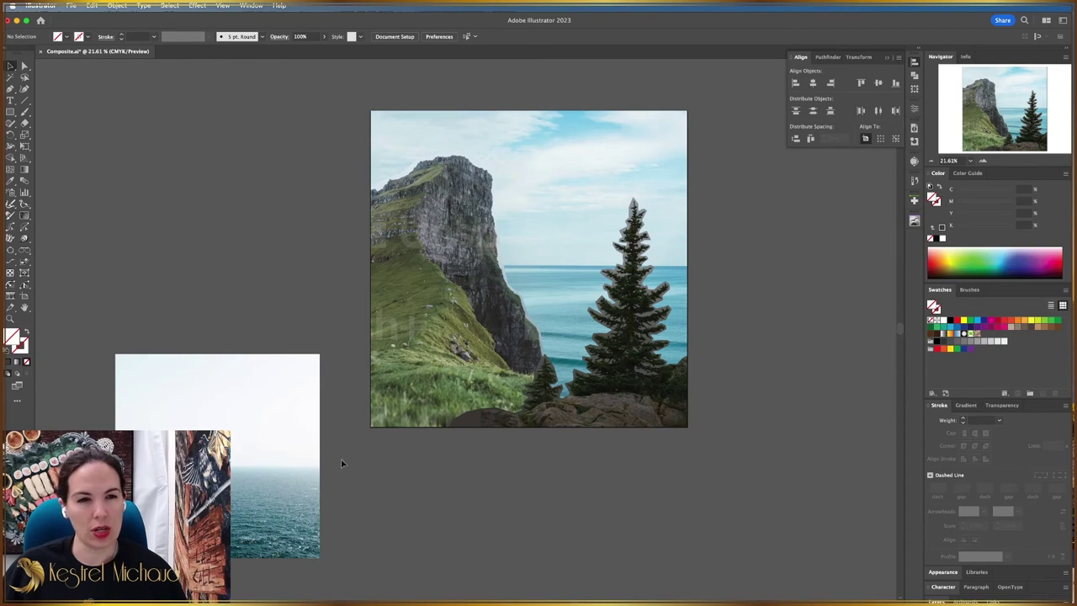
Delete the loose ocean photo left of the artboard and return to the Selection tool.
left_click(276, 505)
key("BackSpace")
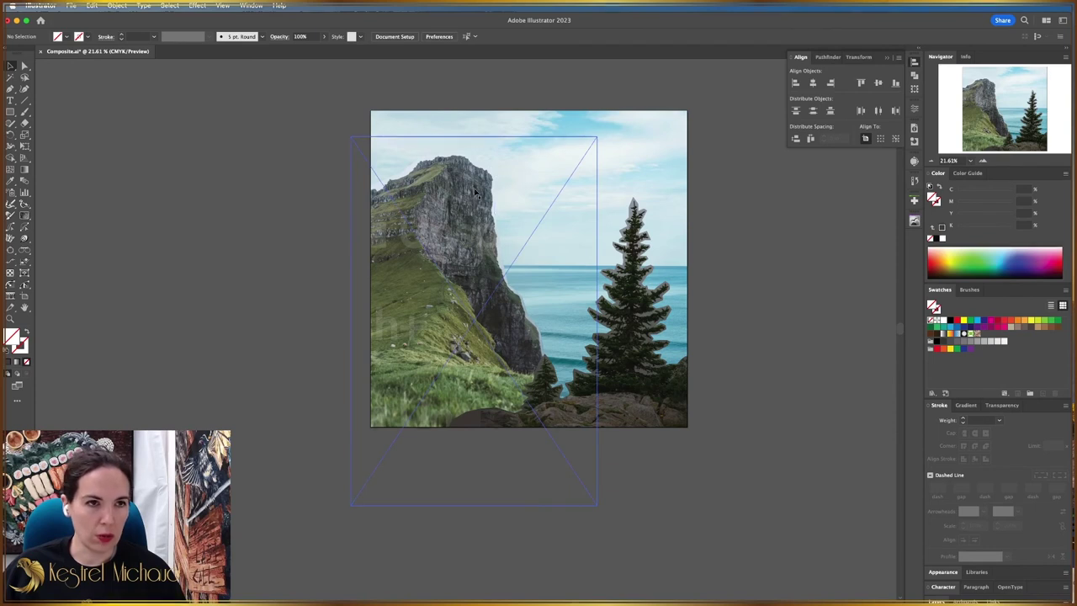
left_click(10, 112)
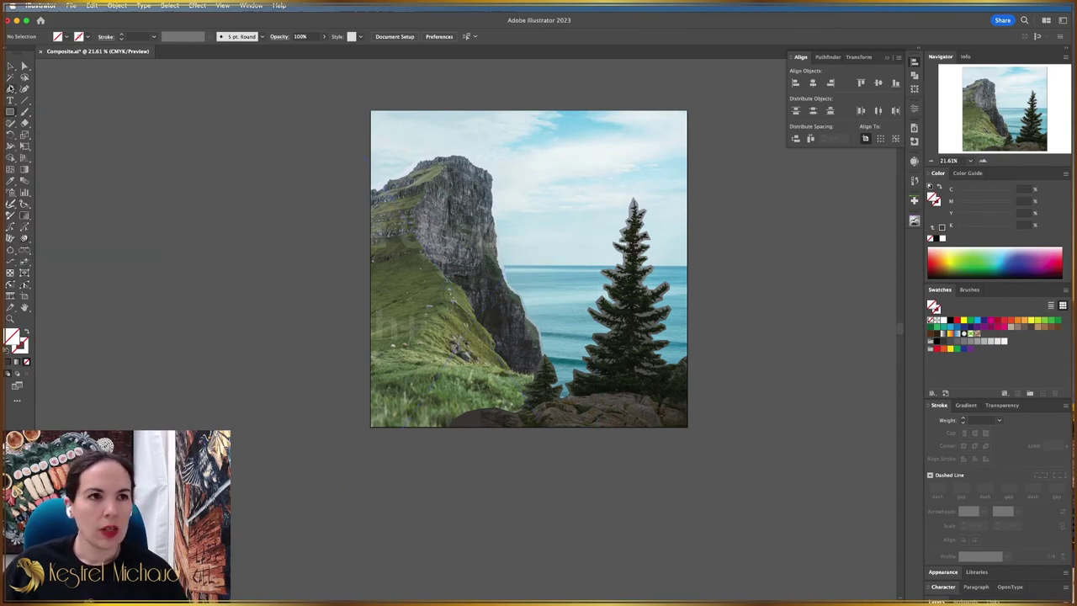
left_click(11, 67)
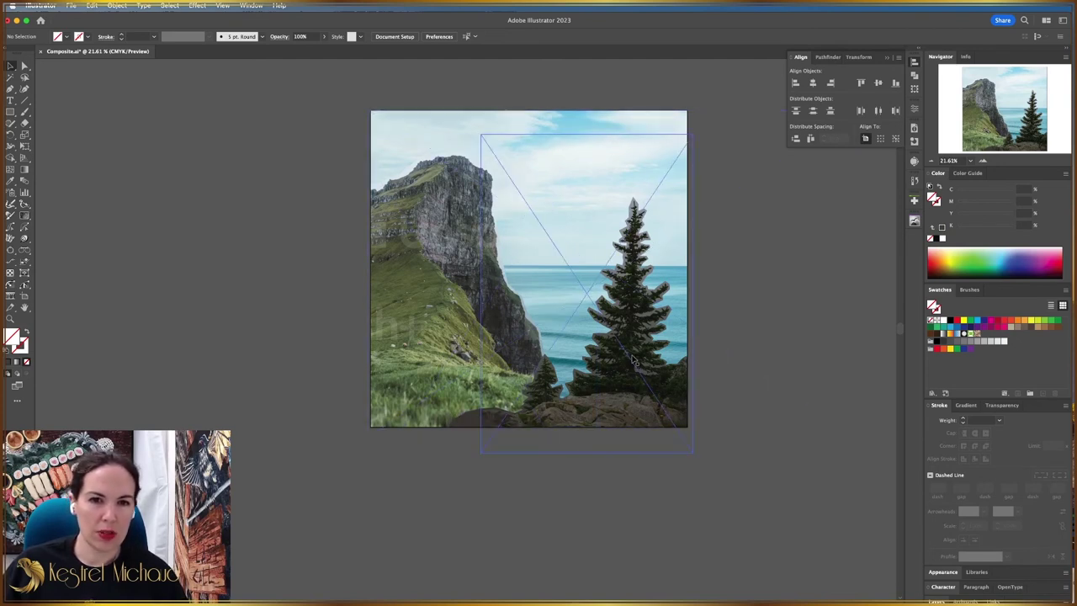
left_click_drag(635, 360, 601, 361)
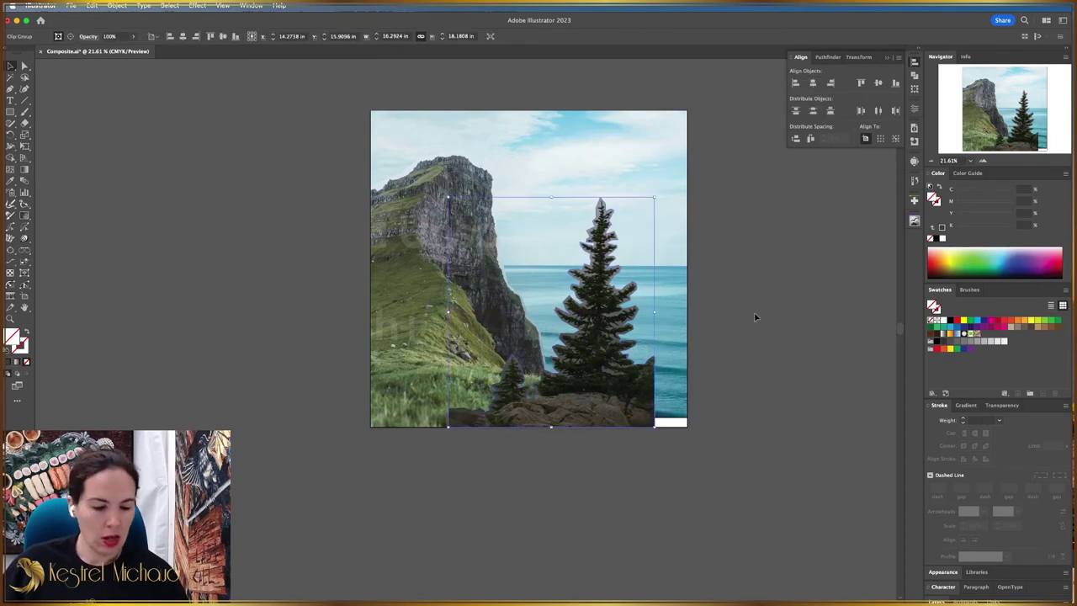
key("super+z")
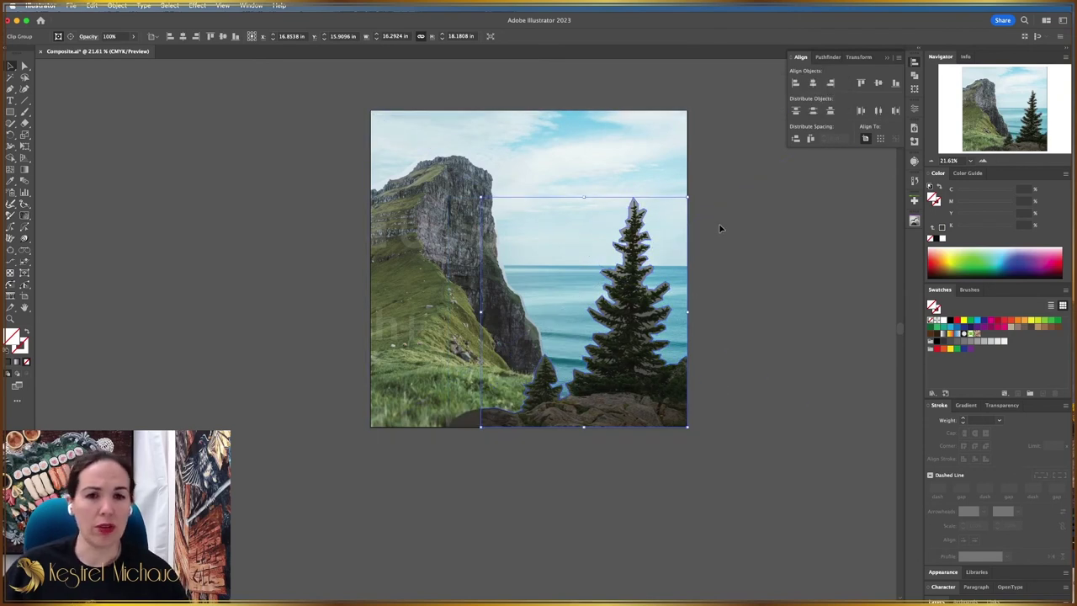
mouse_move(589, 244)
left_mouse_down()
mouse_move(462, 191)
mouse_move(589, 244)
left_mouse_up()
left_click_drag(533, 436, 495, 454)
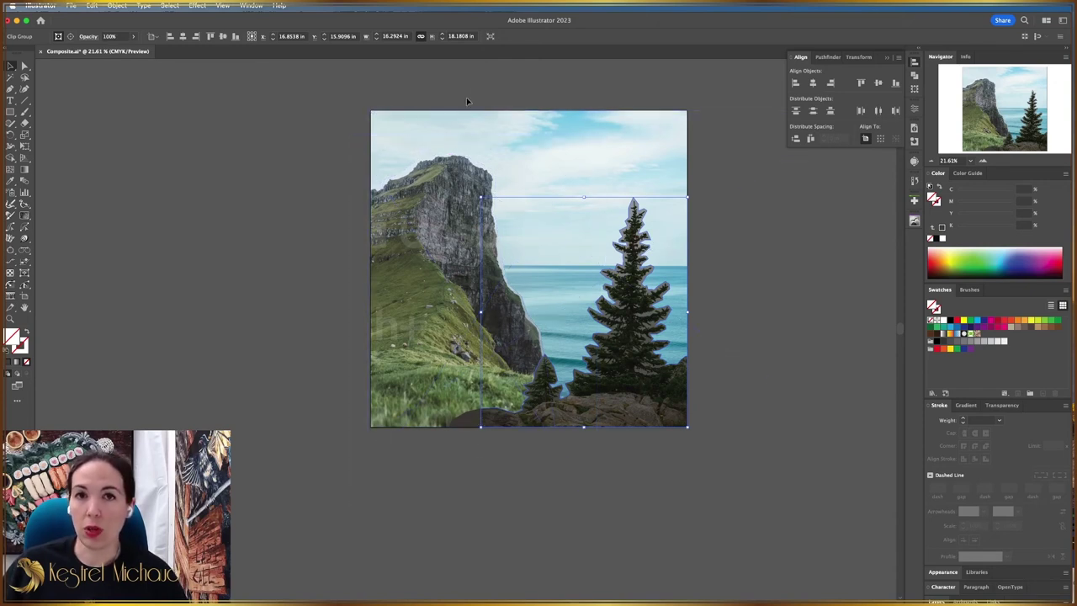
left_click_drag(462, 107, 530, 418)
left_click_drag(644, 353, 599, 339)
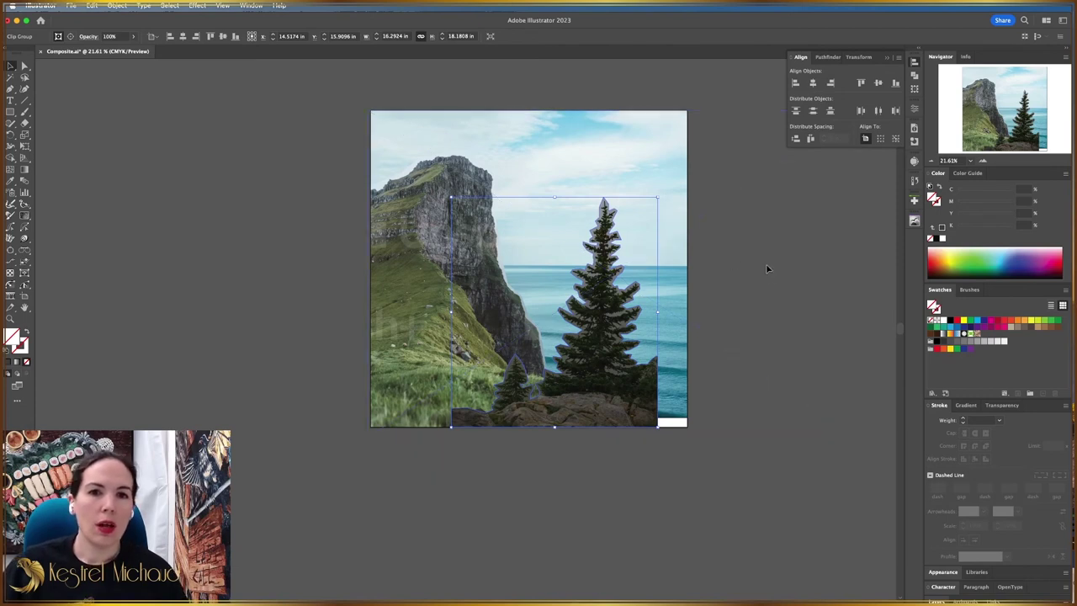
left_click(769, 290)
key("super+z")
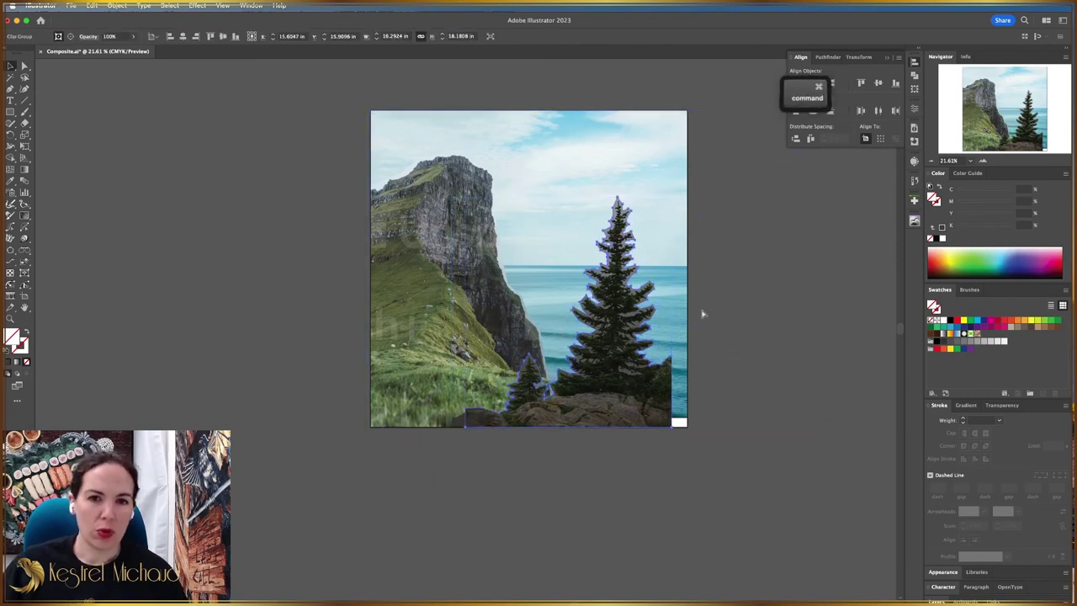
key("super+z")
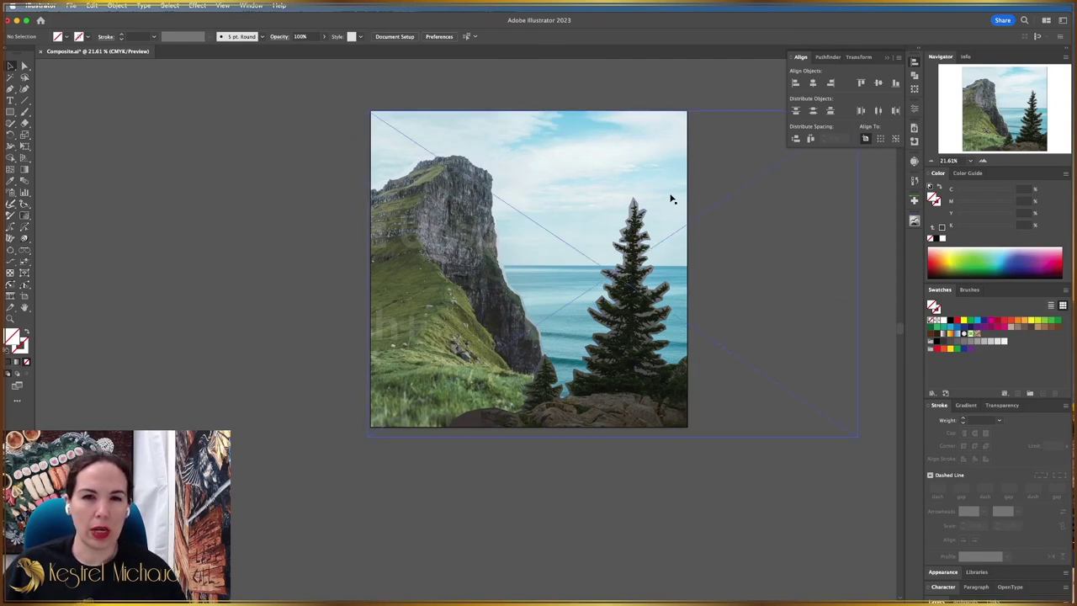
Undo a trial downward move of the background photo and switch to the Artboard tool.
left_click_drag(670, 196, 667, 246)
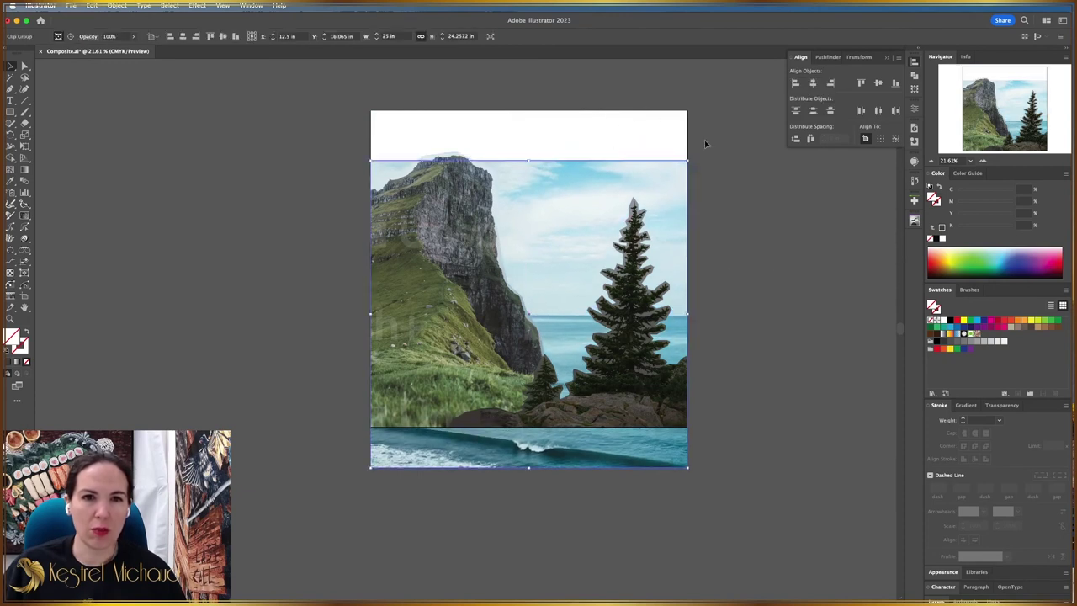
left_click(764, 316)
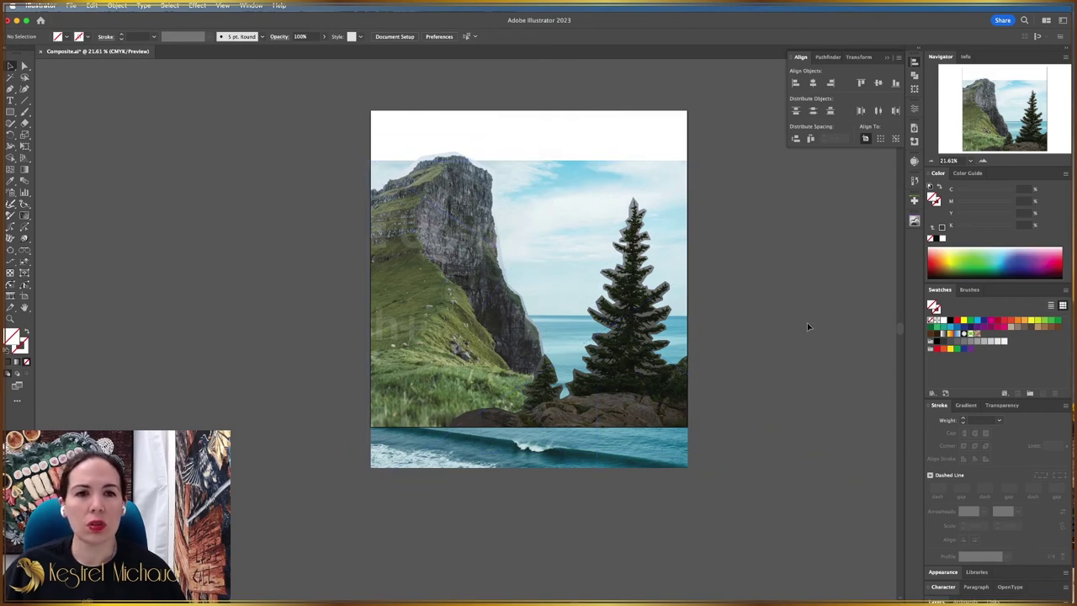
key("super+z")
key("shift+o")
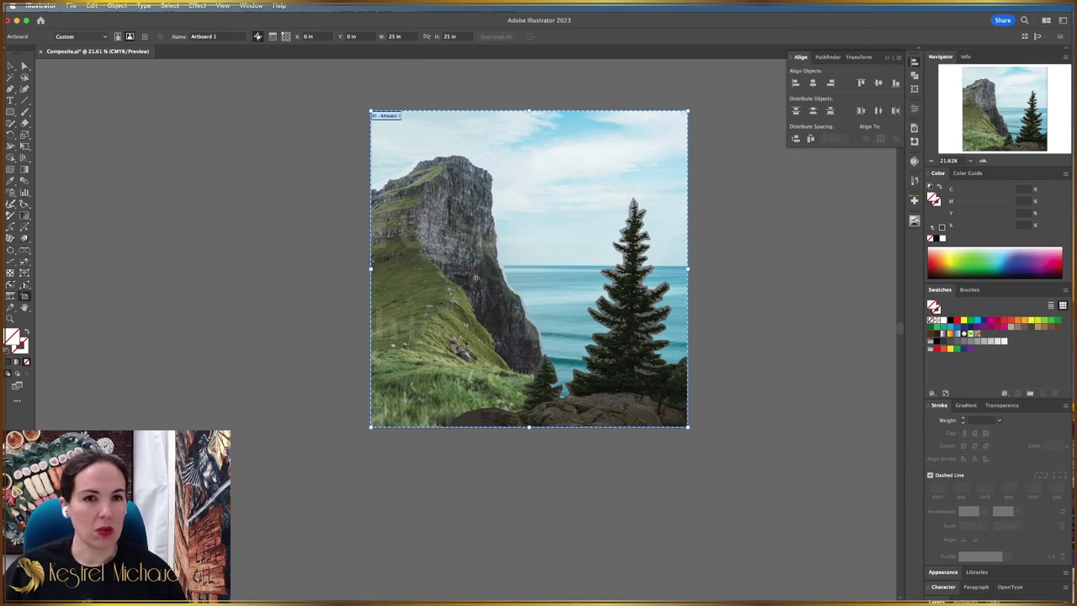
Duplicate Artboard 1 with its artwork to the right, showing both square artboards.
key("super+a")
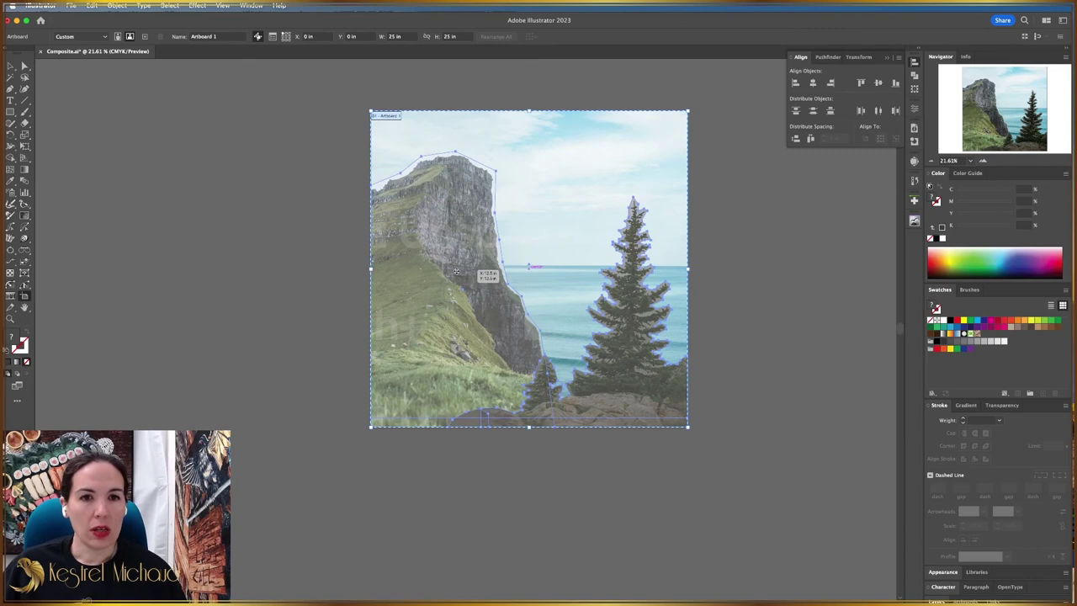
left_click_drag(456, 271, 593, 311)
key("space")
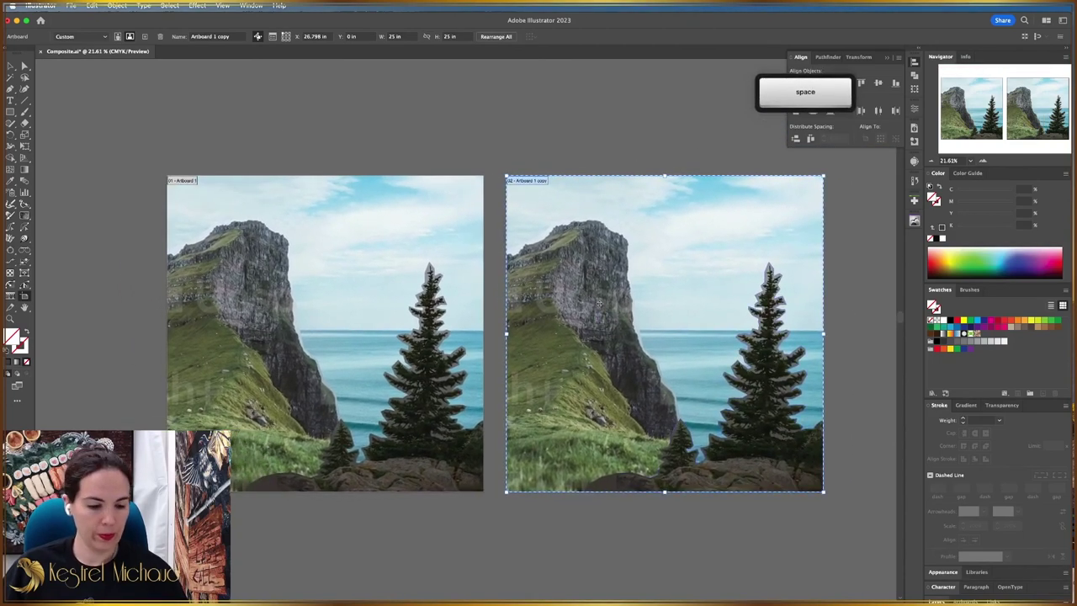
key("a")
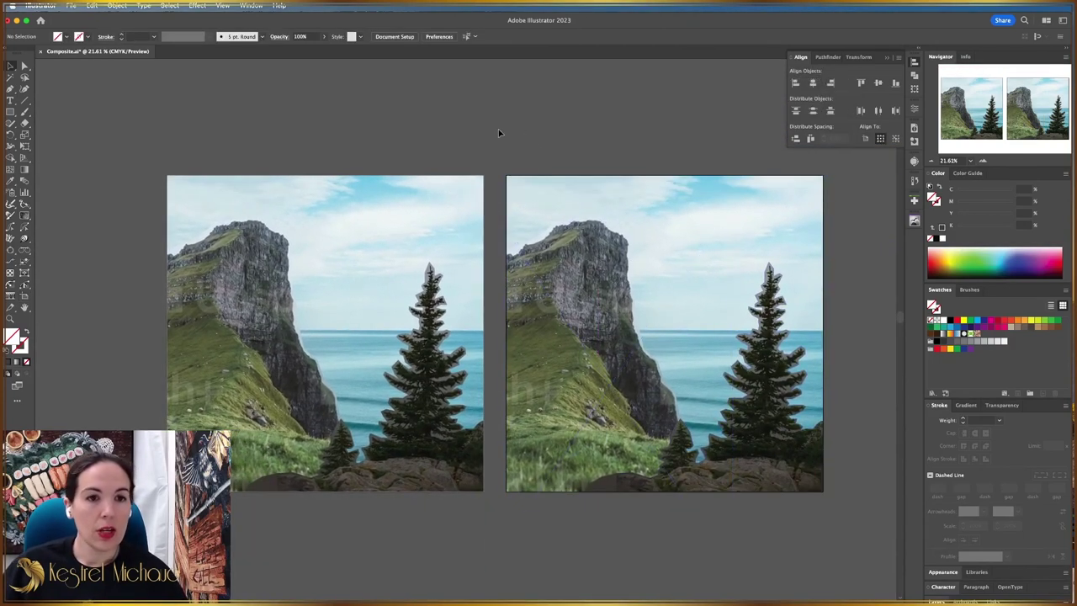
Delete the ocean photo from the left composite to reveal the hazy birds-over-sea sky.
left_click(342, 319)
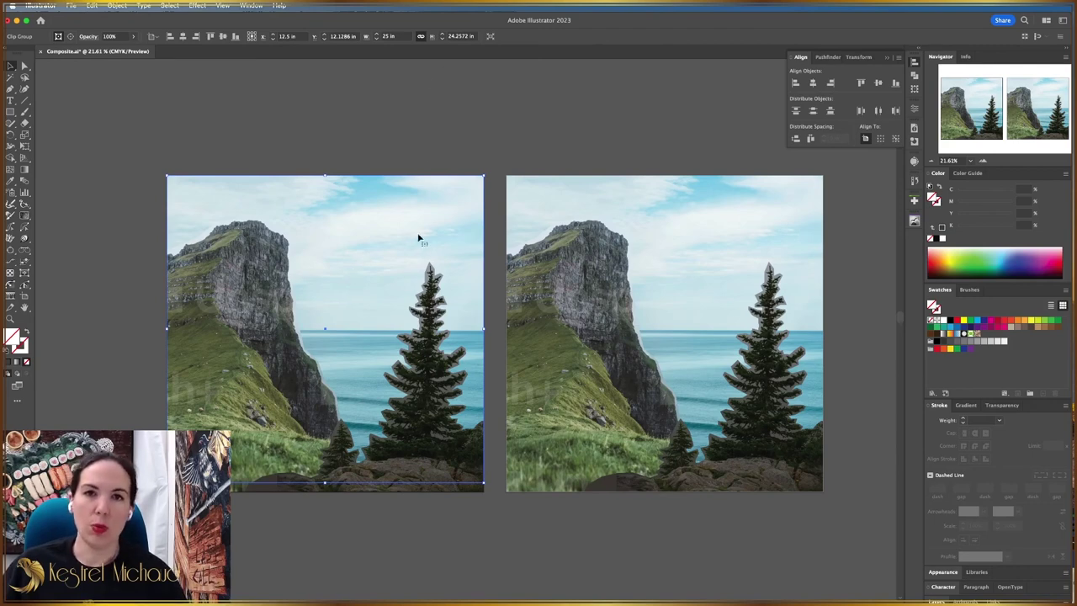
left_click(428, 121)
key("s")
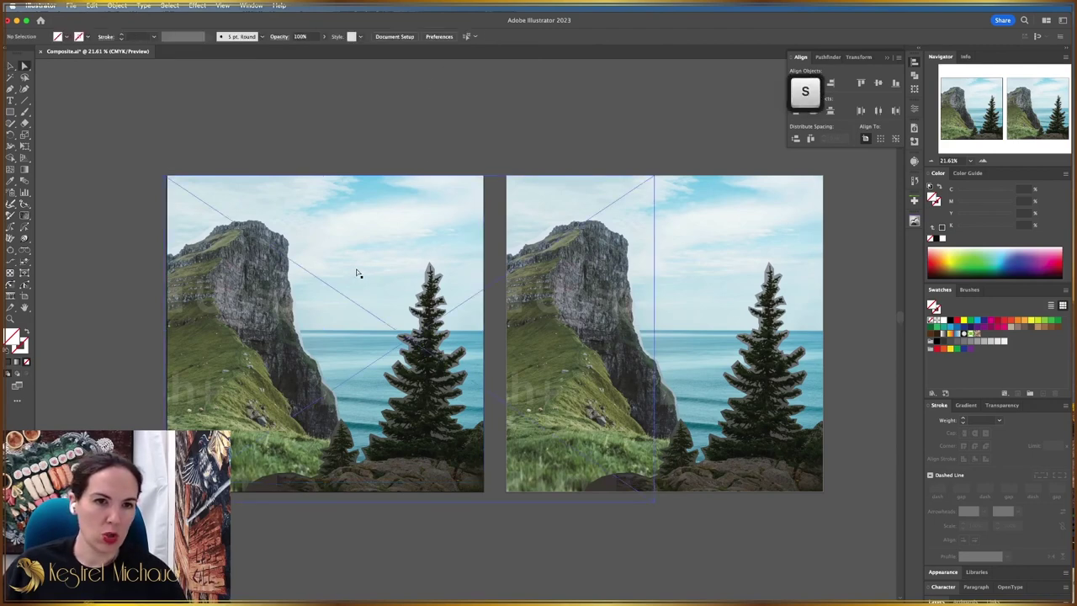
left_click(357, 273)
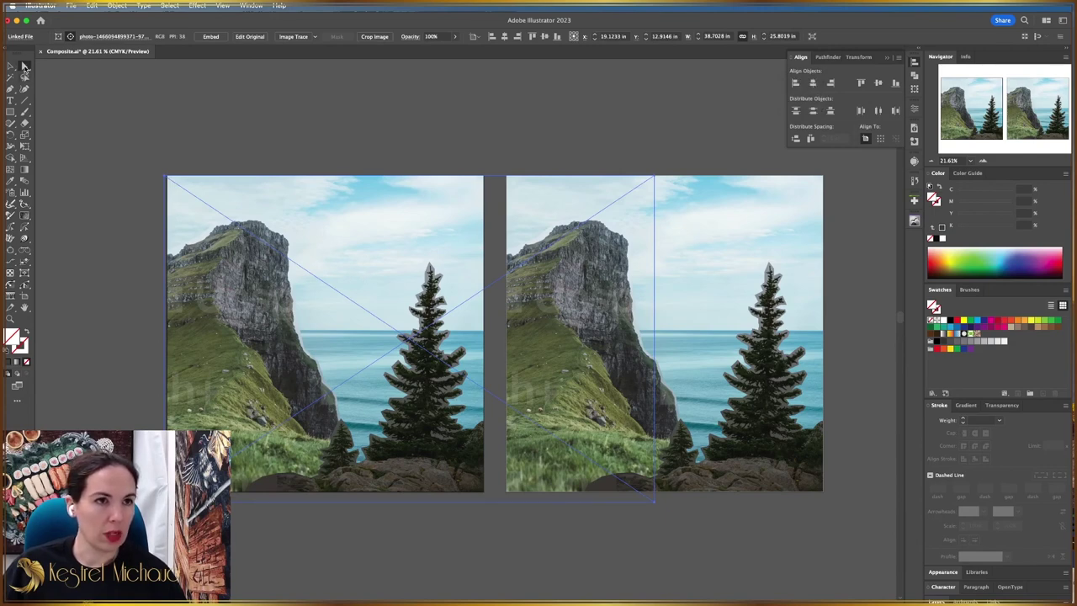
left_click(25, 66)
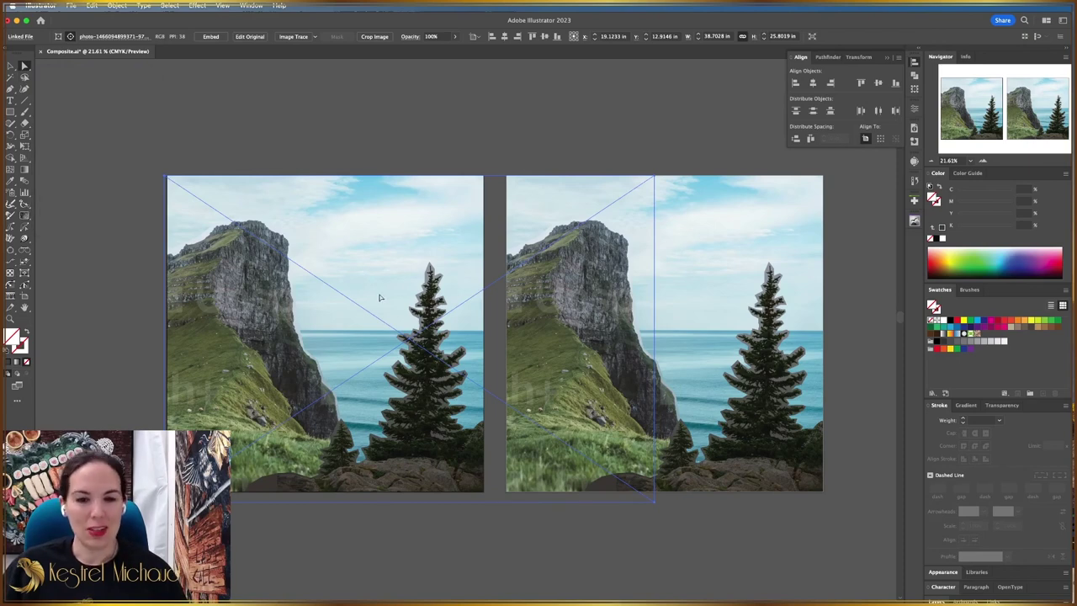
key("BackSpace")
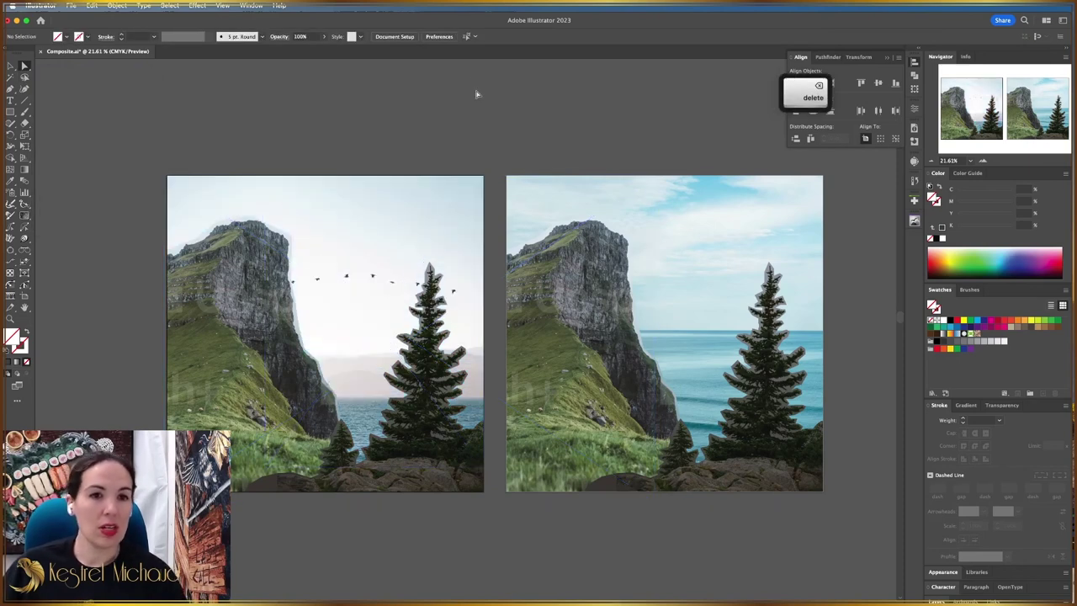
key("a")
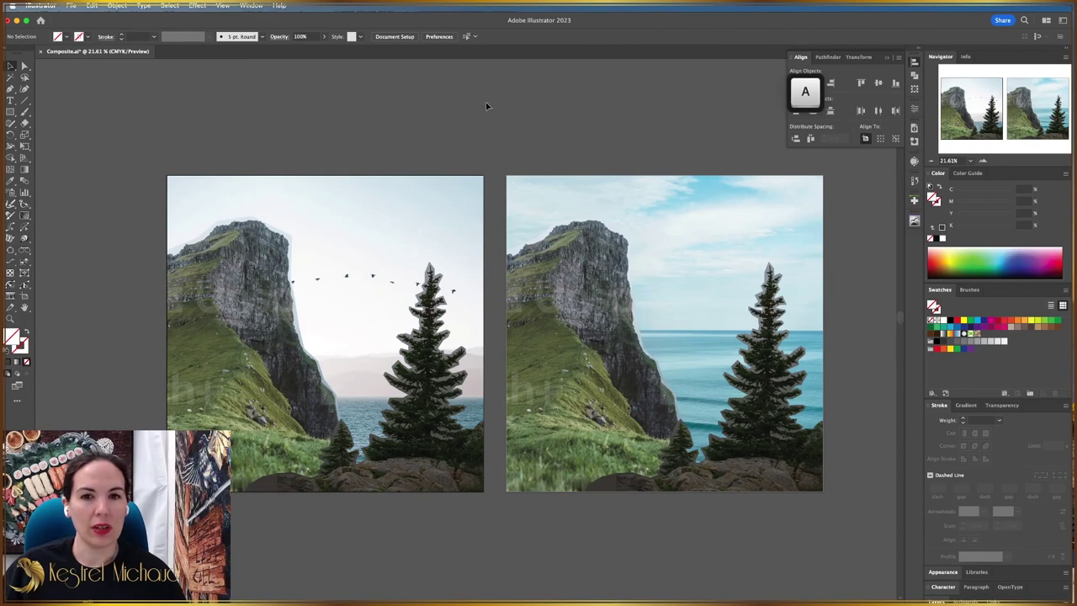
Save the Composite document, then check the cliff and background images on both artboards.
left_click_drag(598, 389, 353, 387)
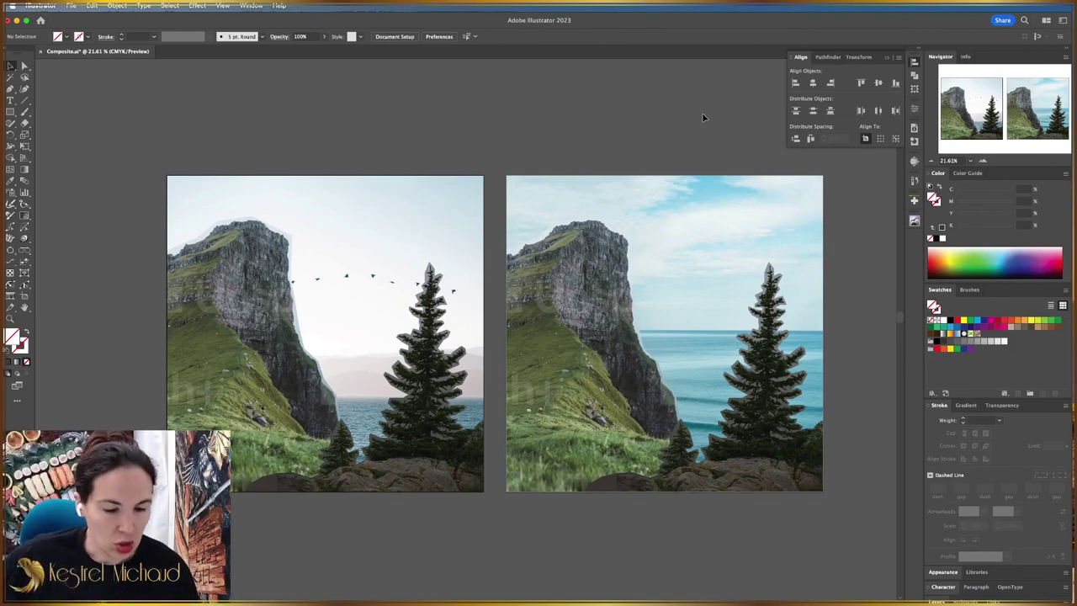
key("super+s")
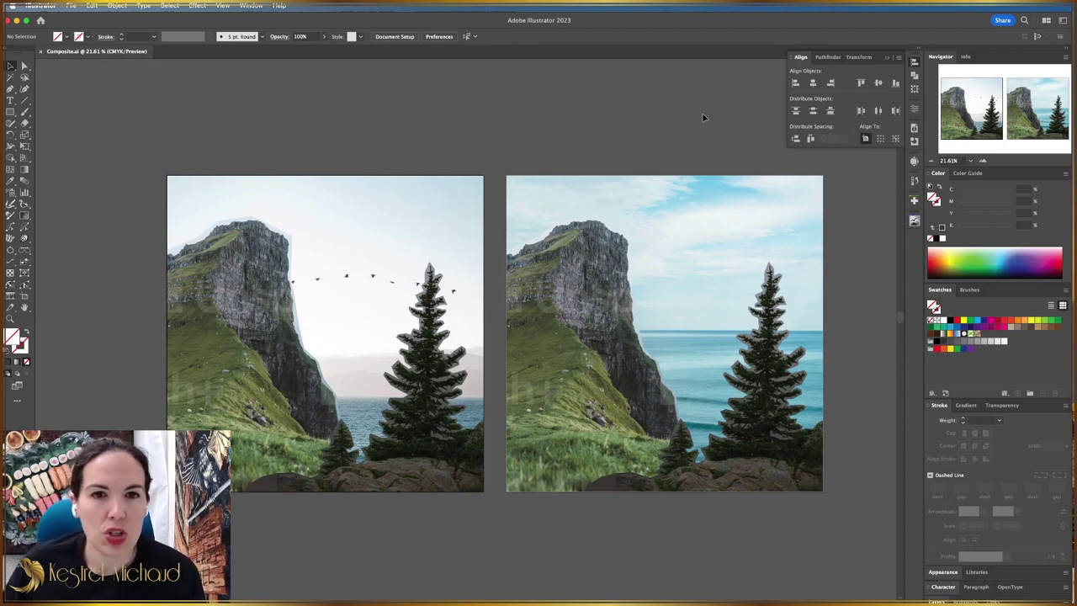
left_click(673, 358)
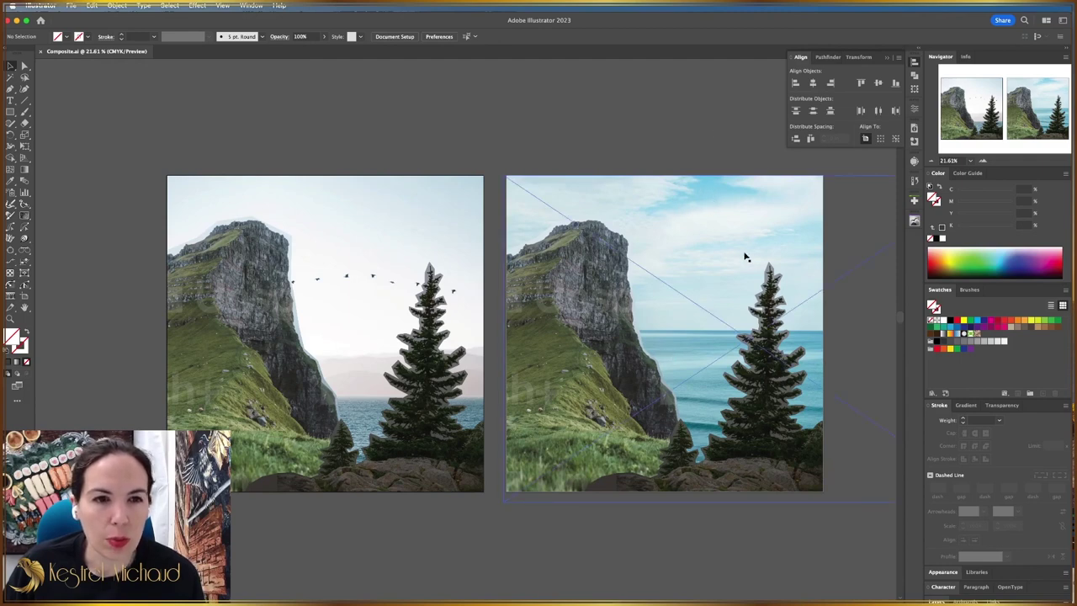
left_click(623, 271)
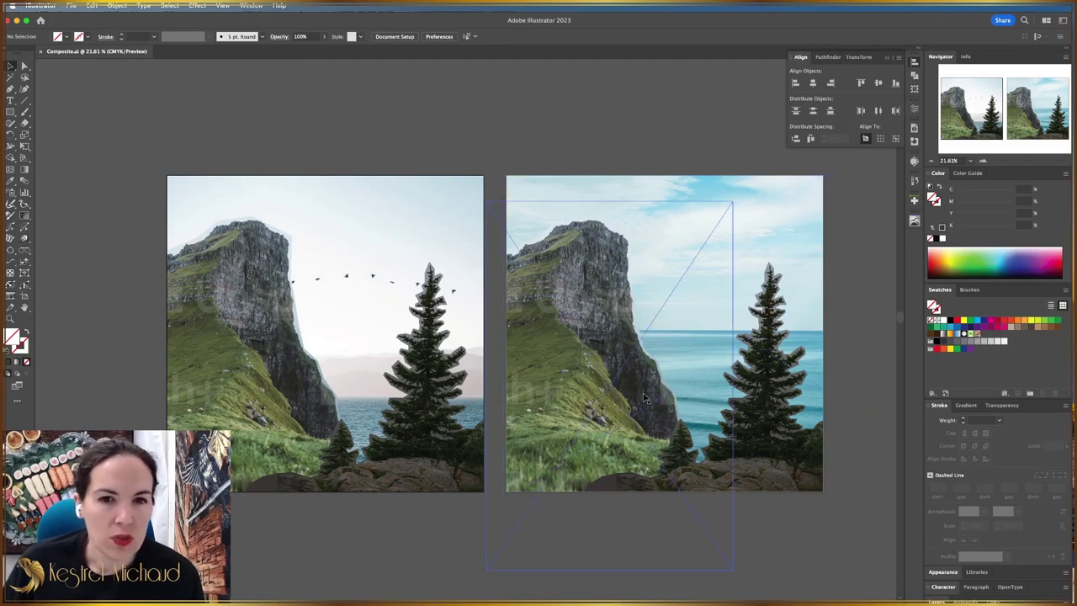
left_click(254, 296)
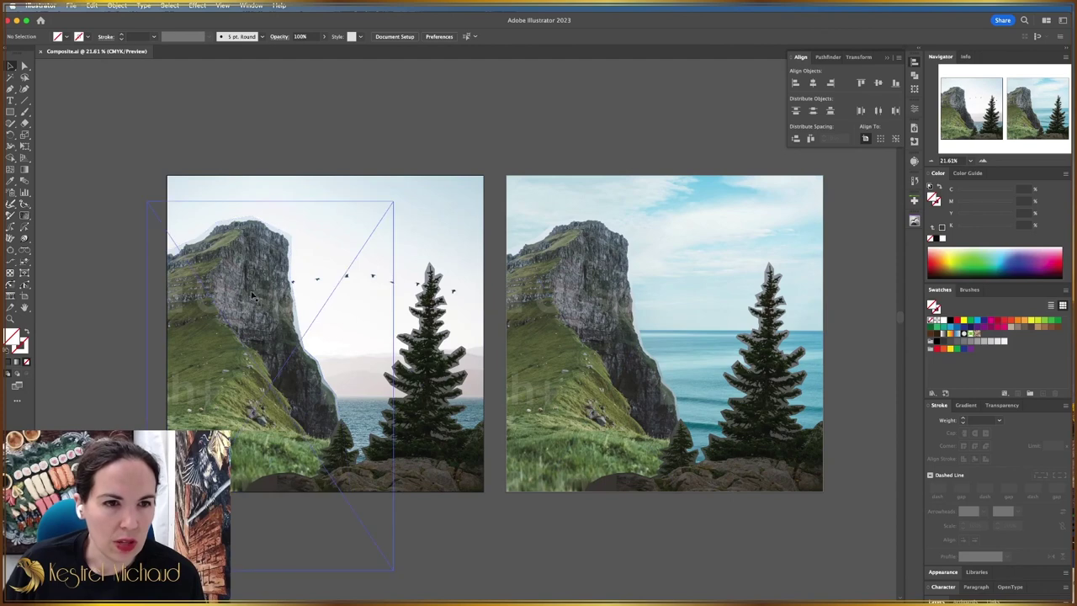
left_click(366, 67)
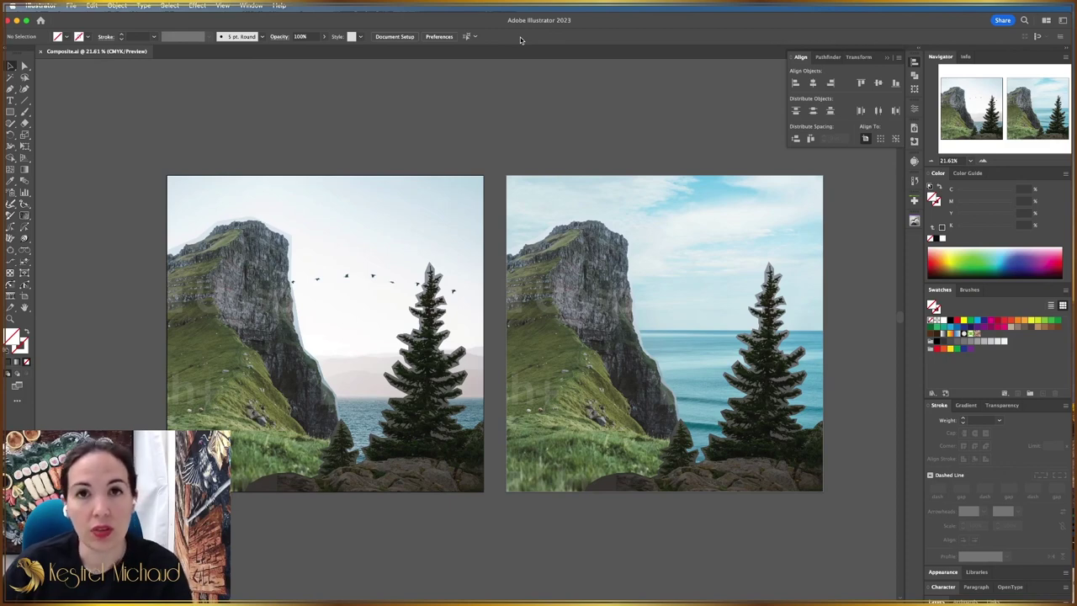
scroll(497, 257, "down", 5)
scroll(498, 258, "left", 2)
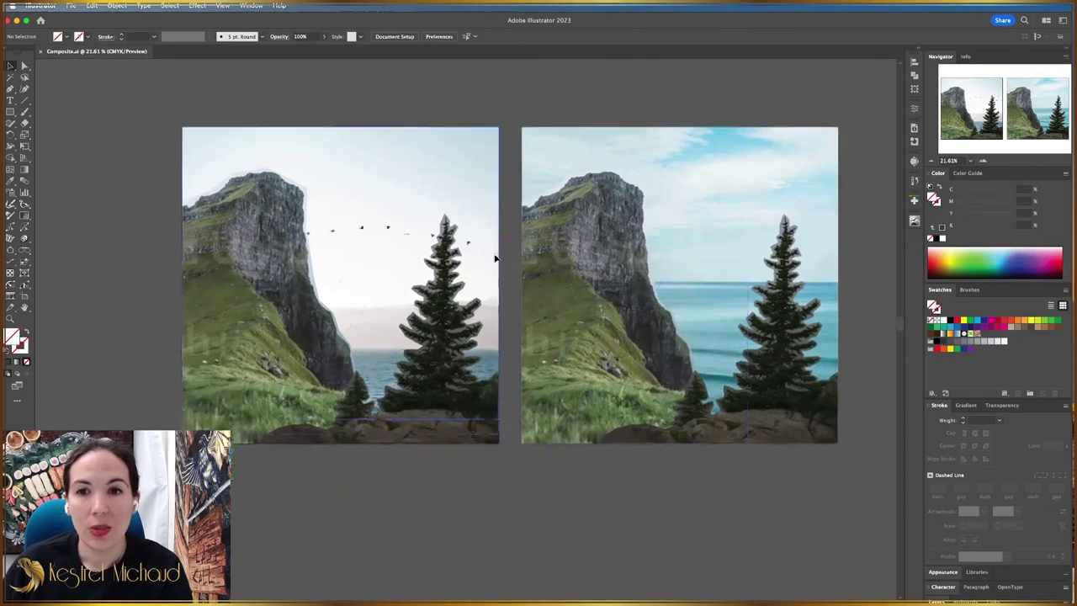